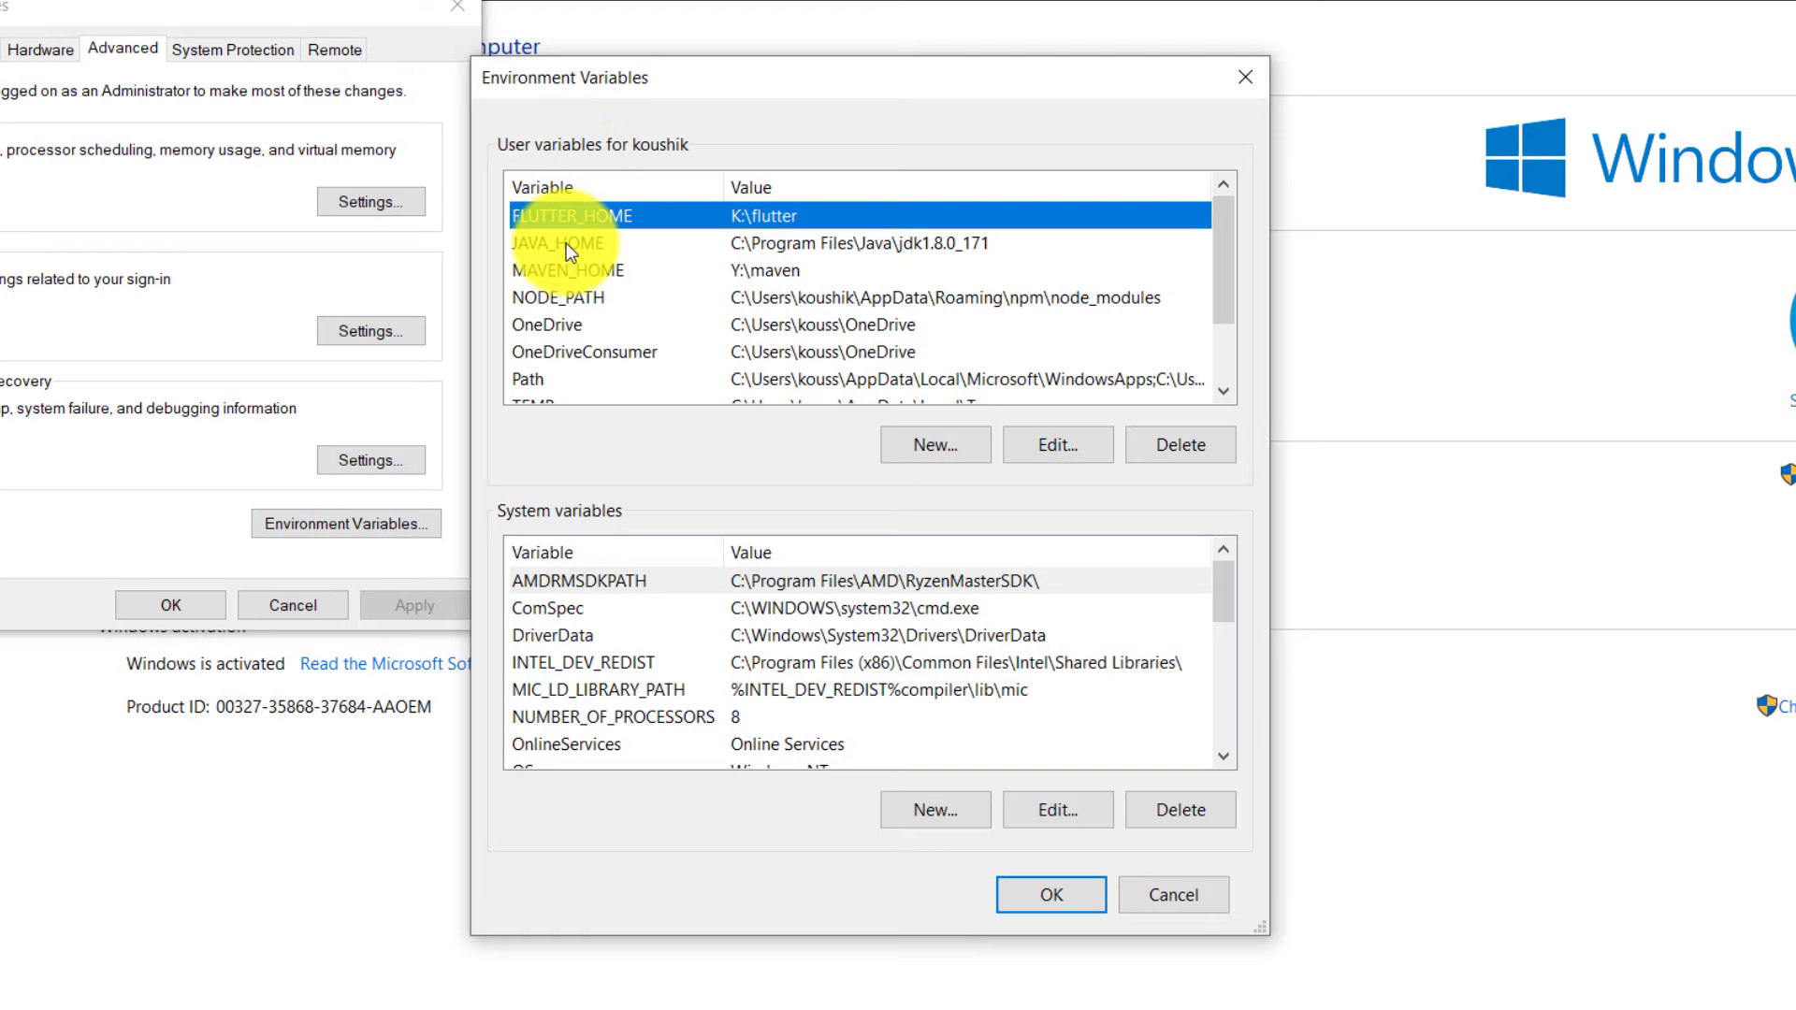
- Open the jdk1.8.0_261 folder under C:\Program Files\Java in File Explorer and copy its full path
click(565, 244)
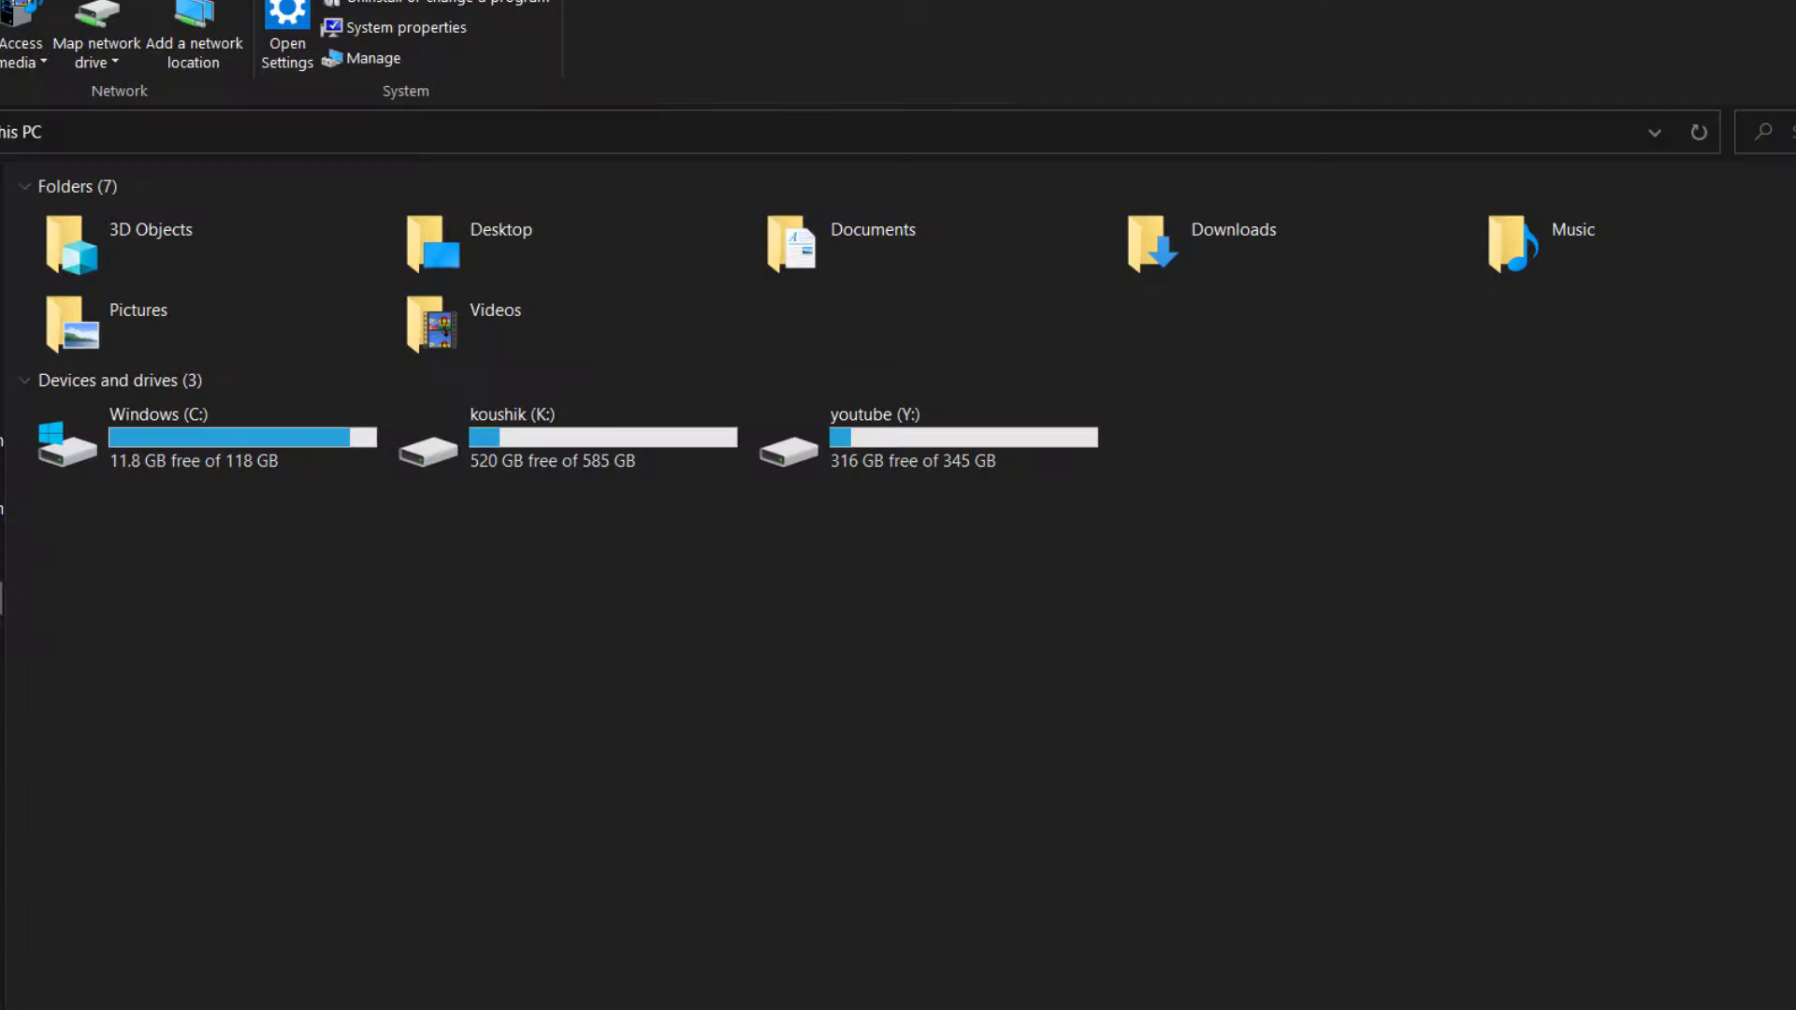
double_click(296, 445)
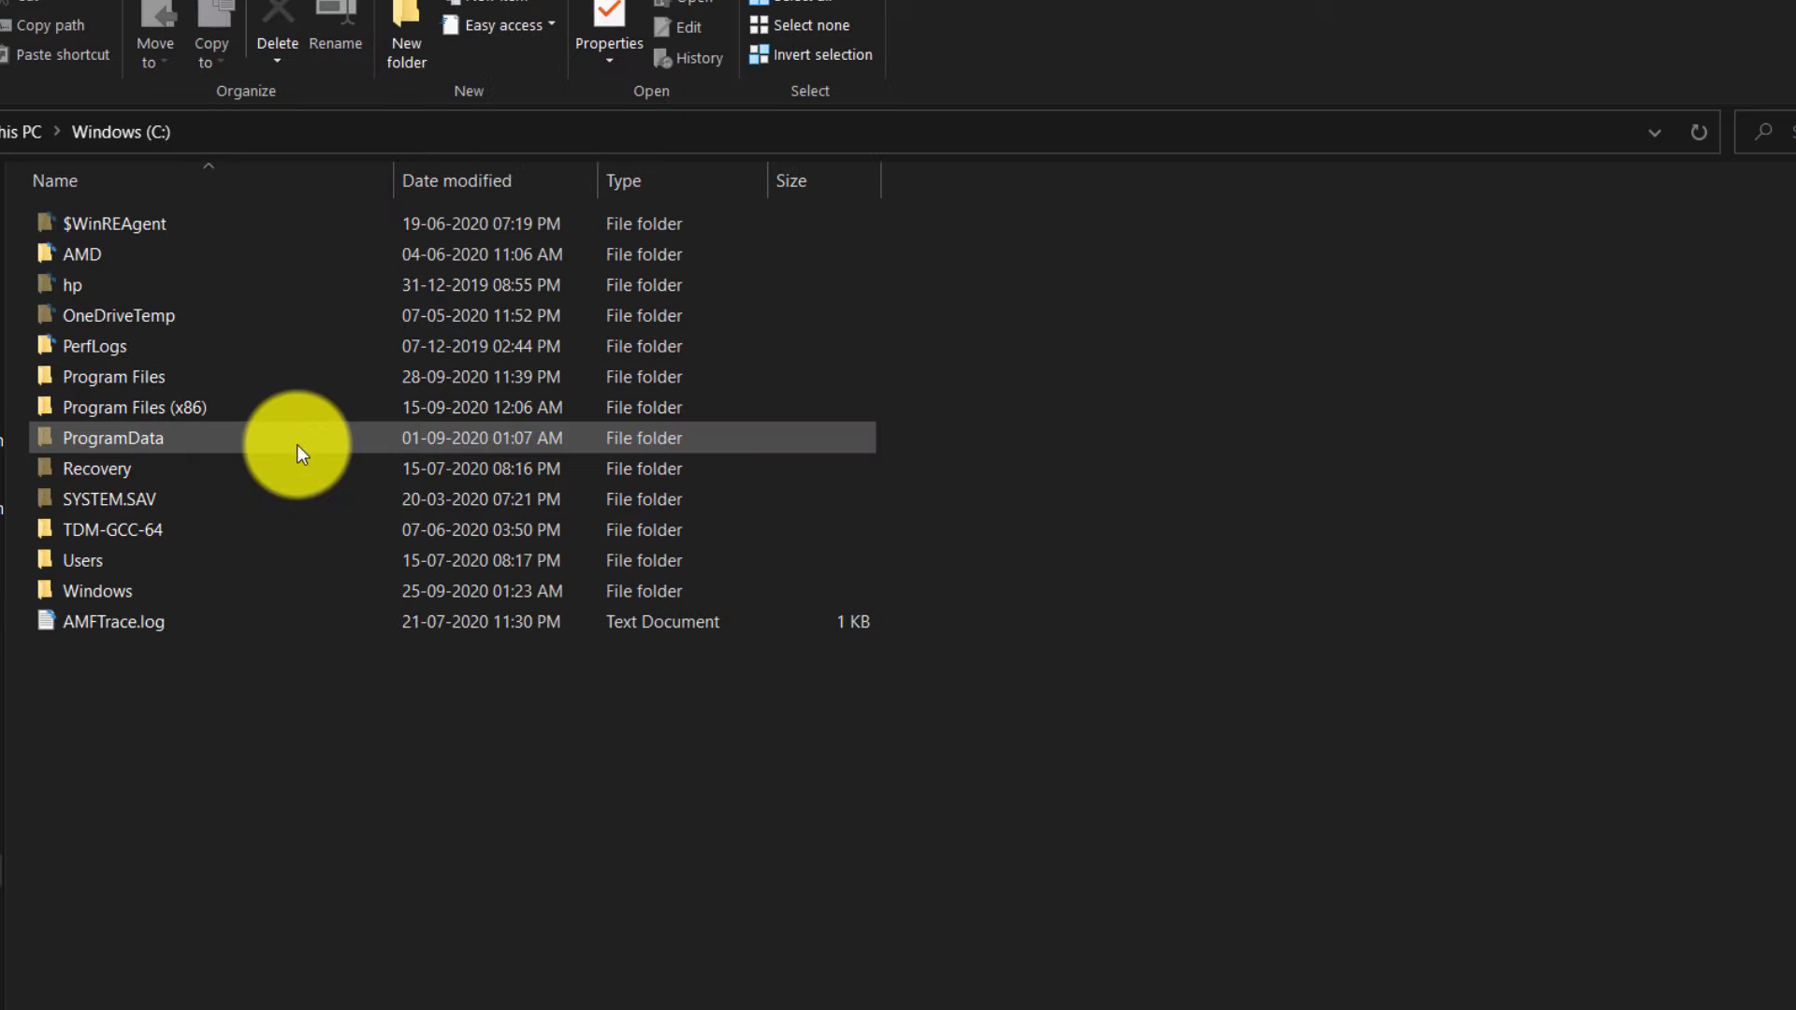
click(322, 379)
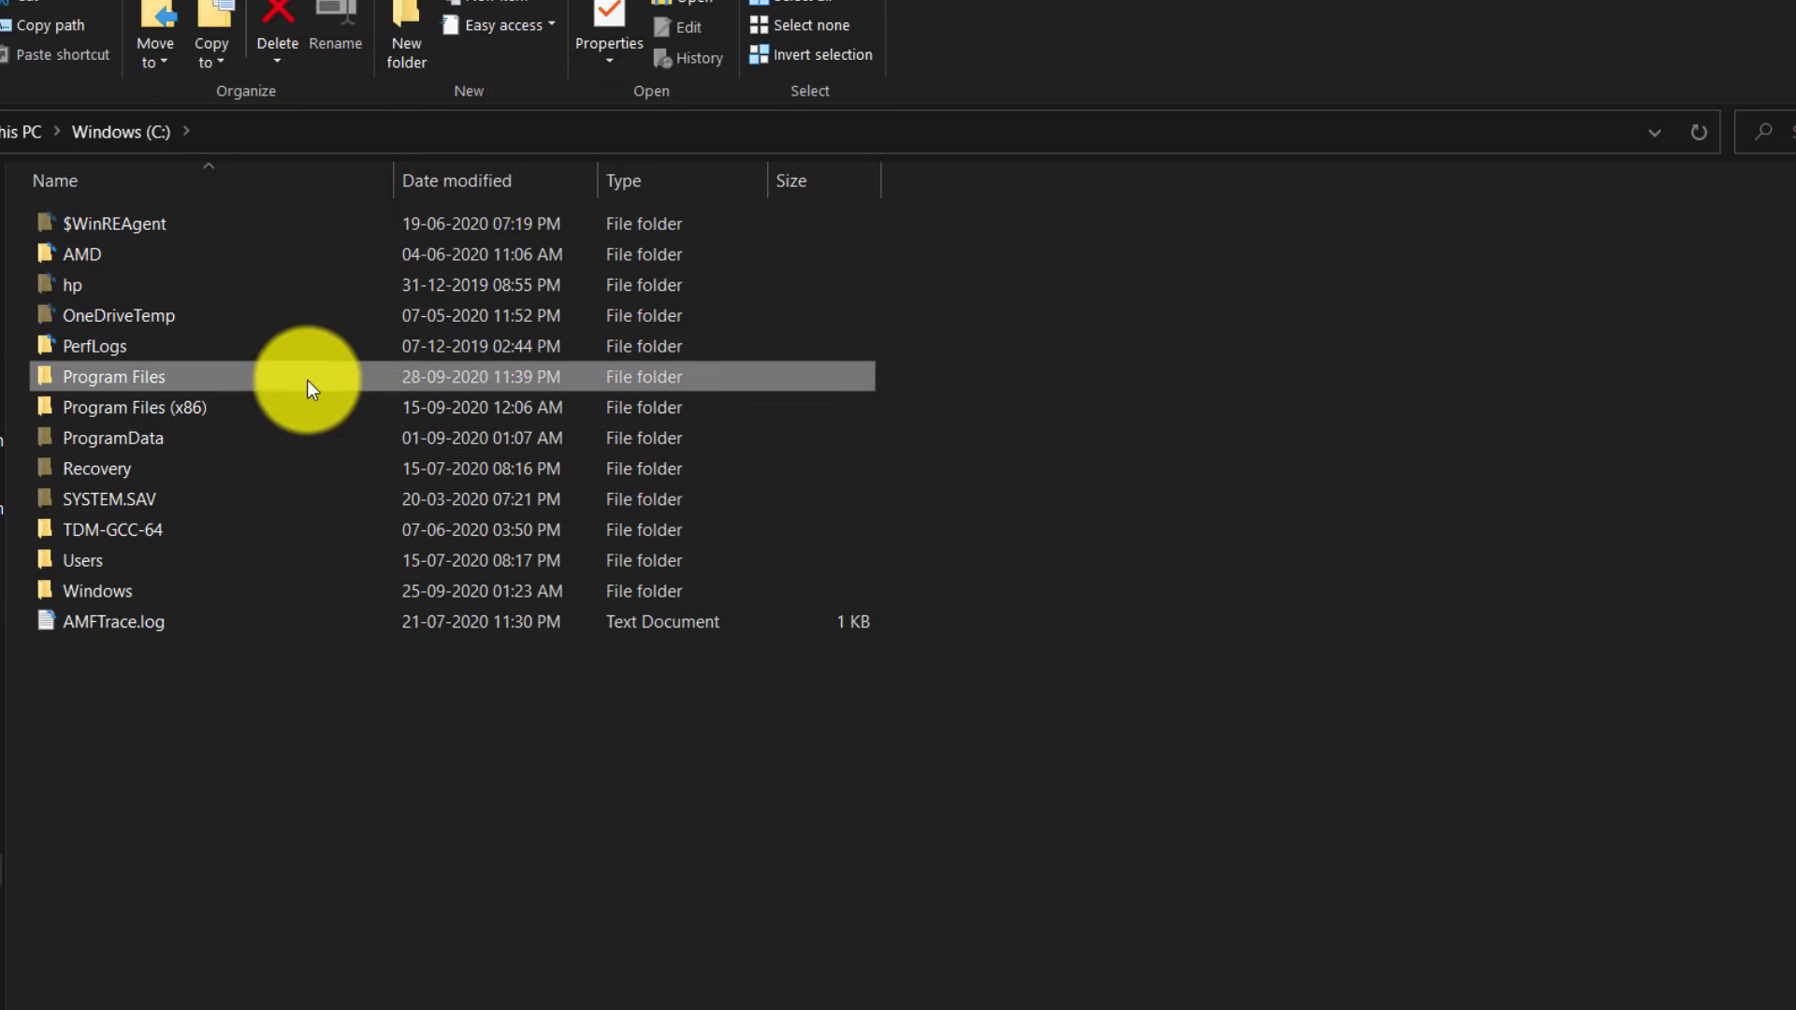
click(255, 407)
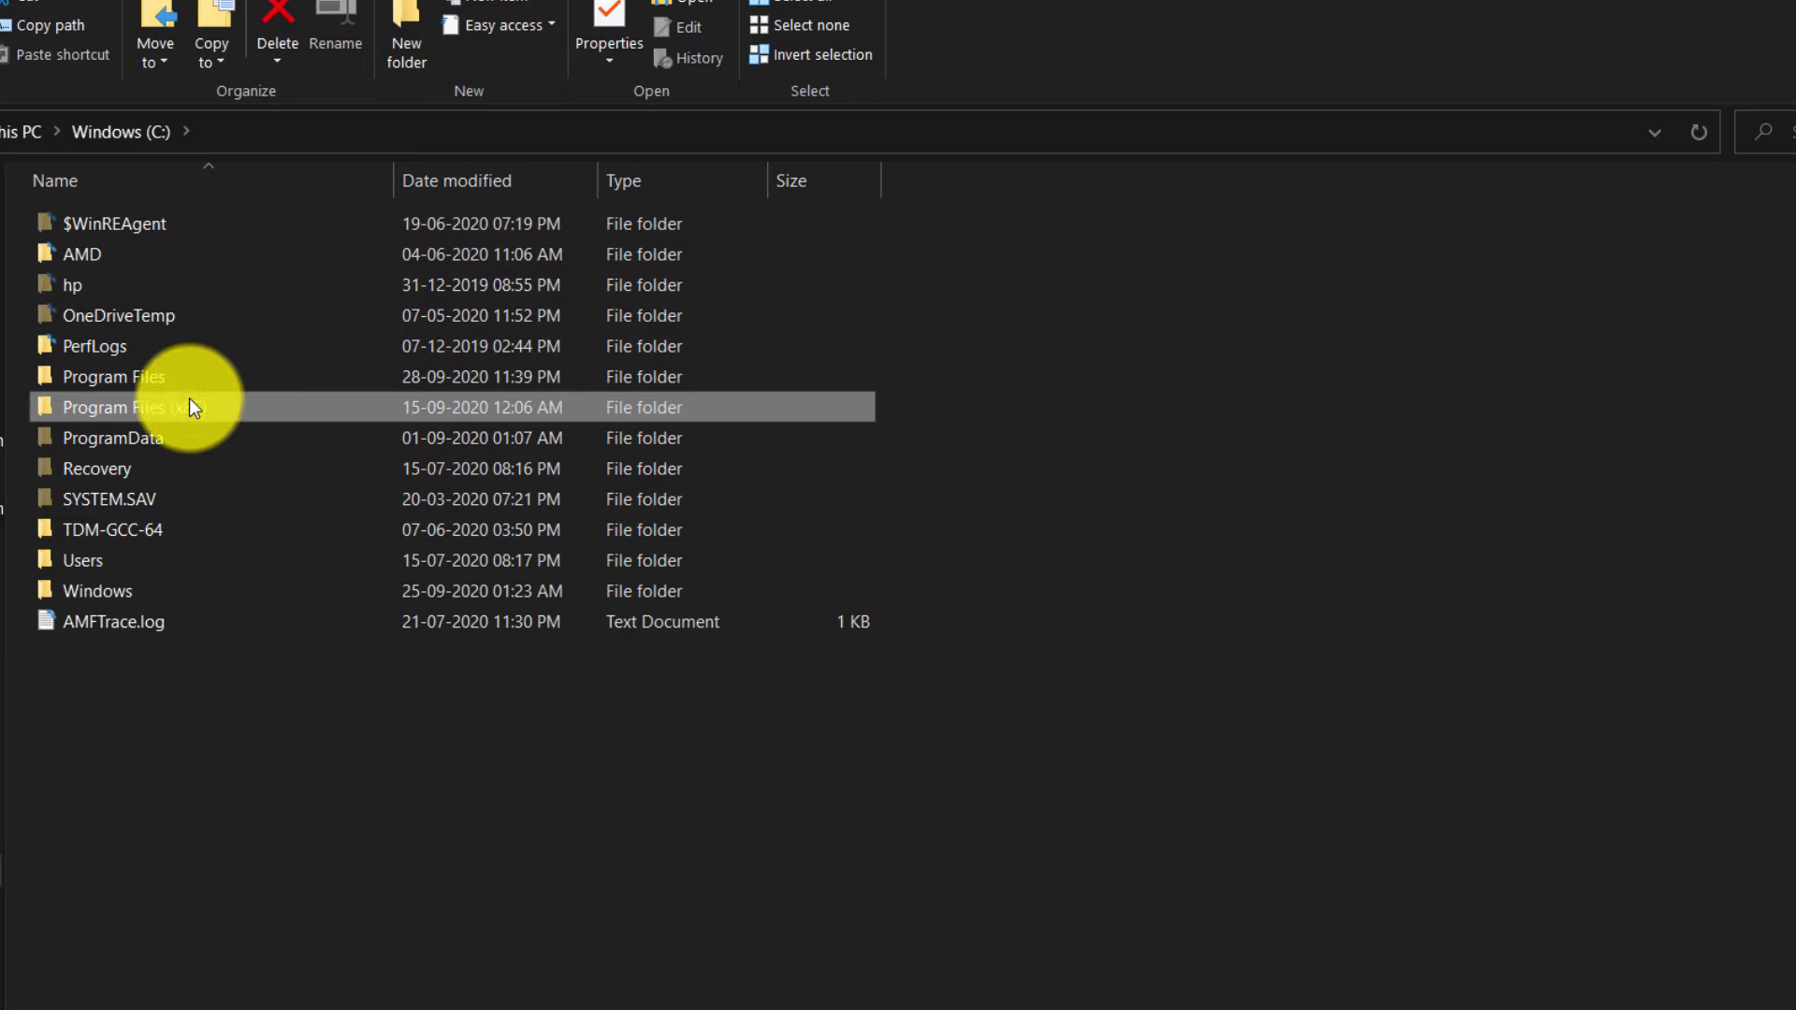
ctrl+click(212, 374)
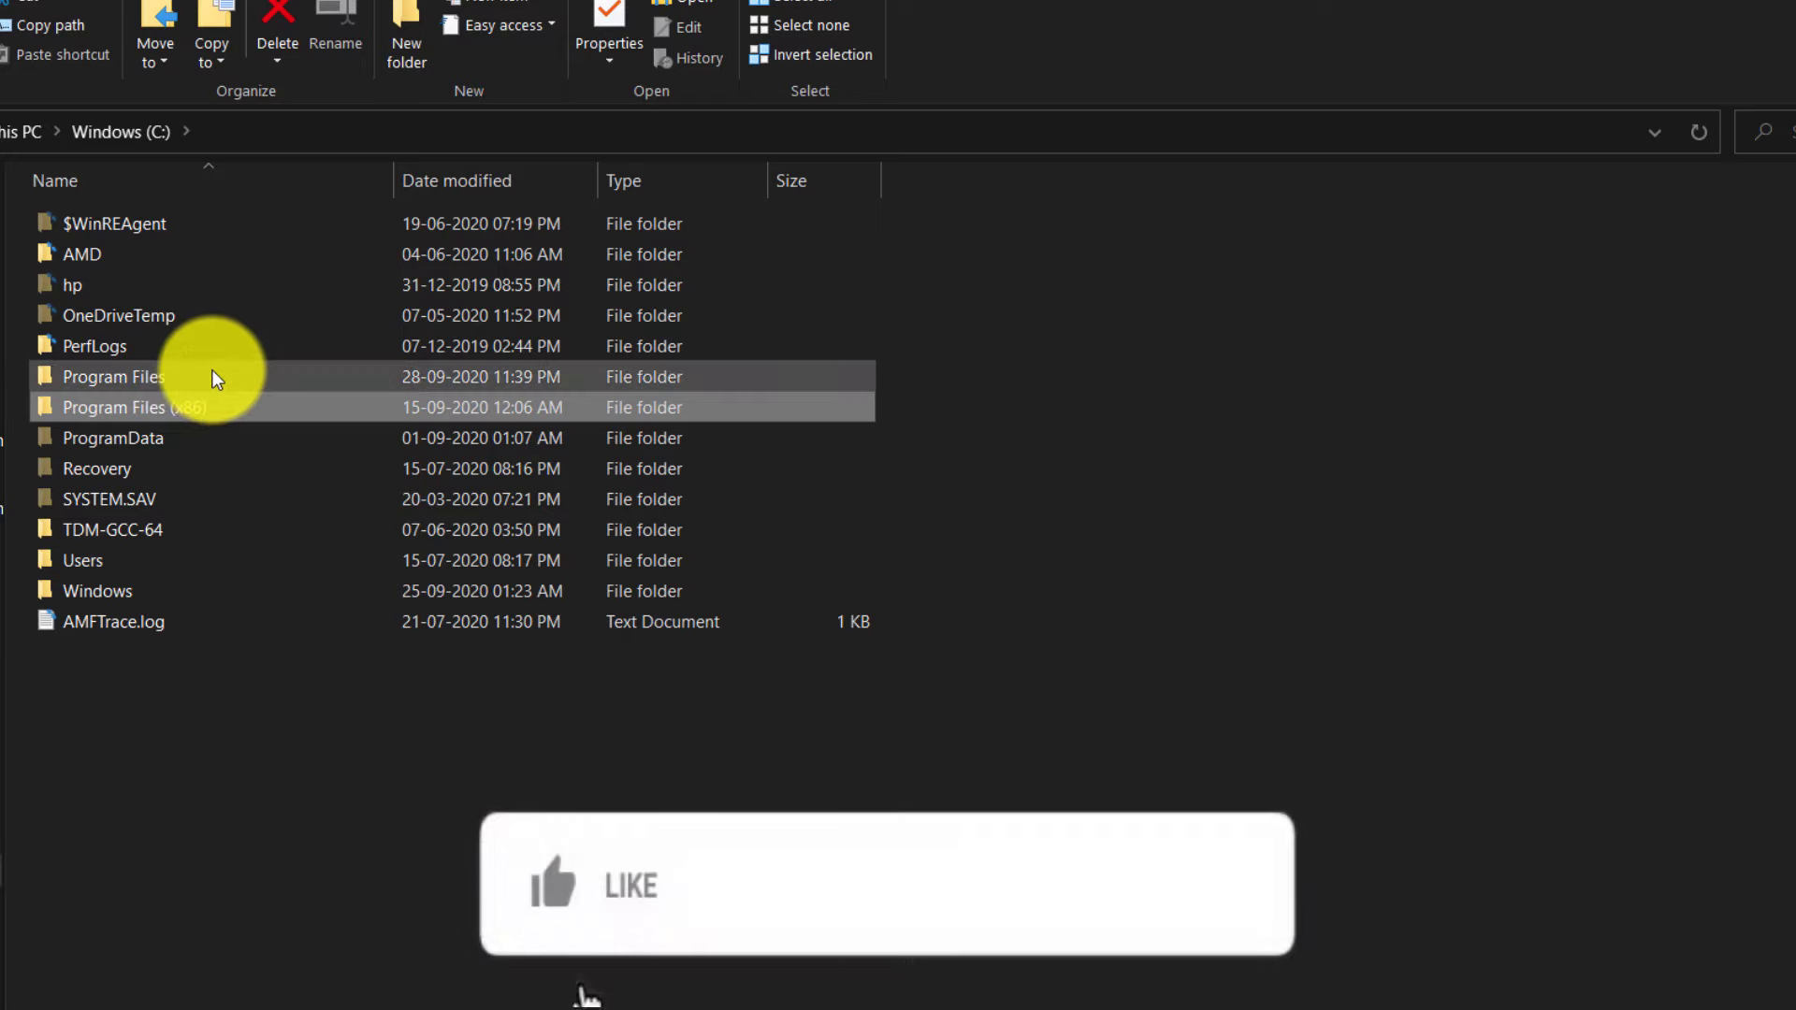
click(211, 369)
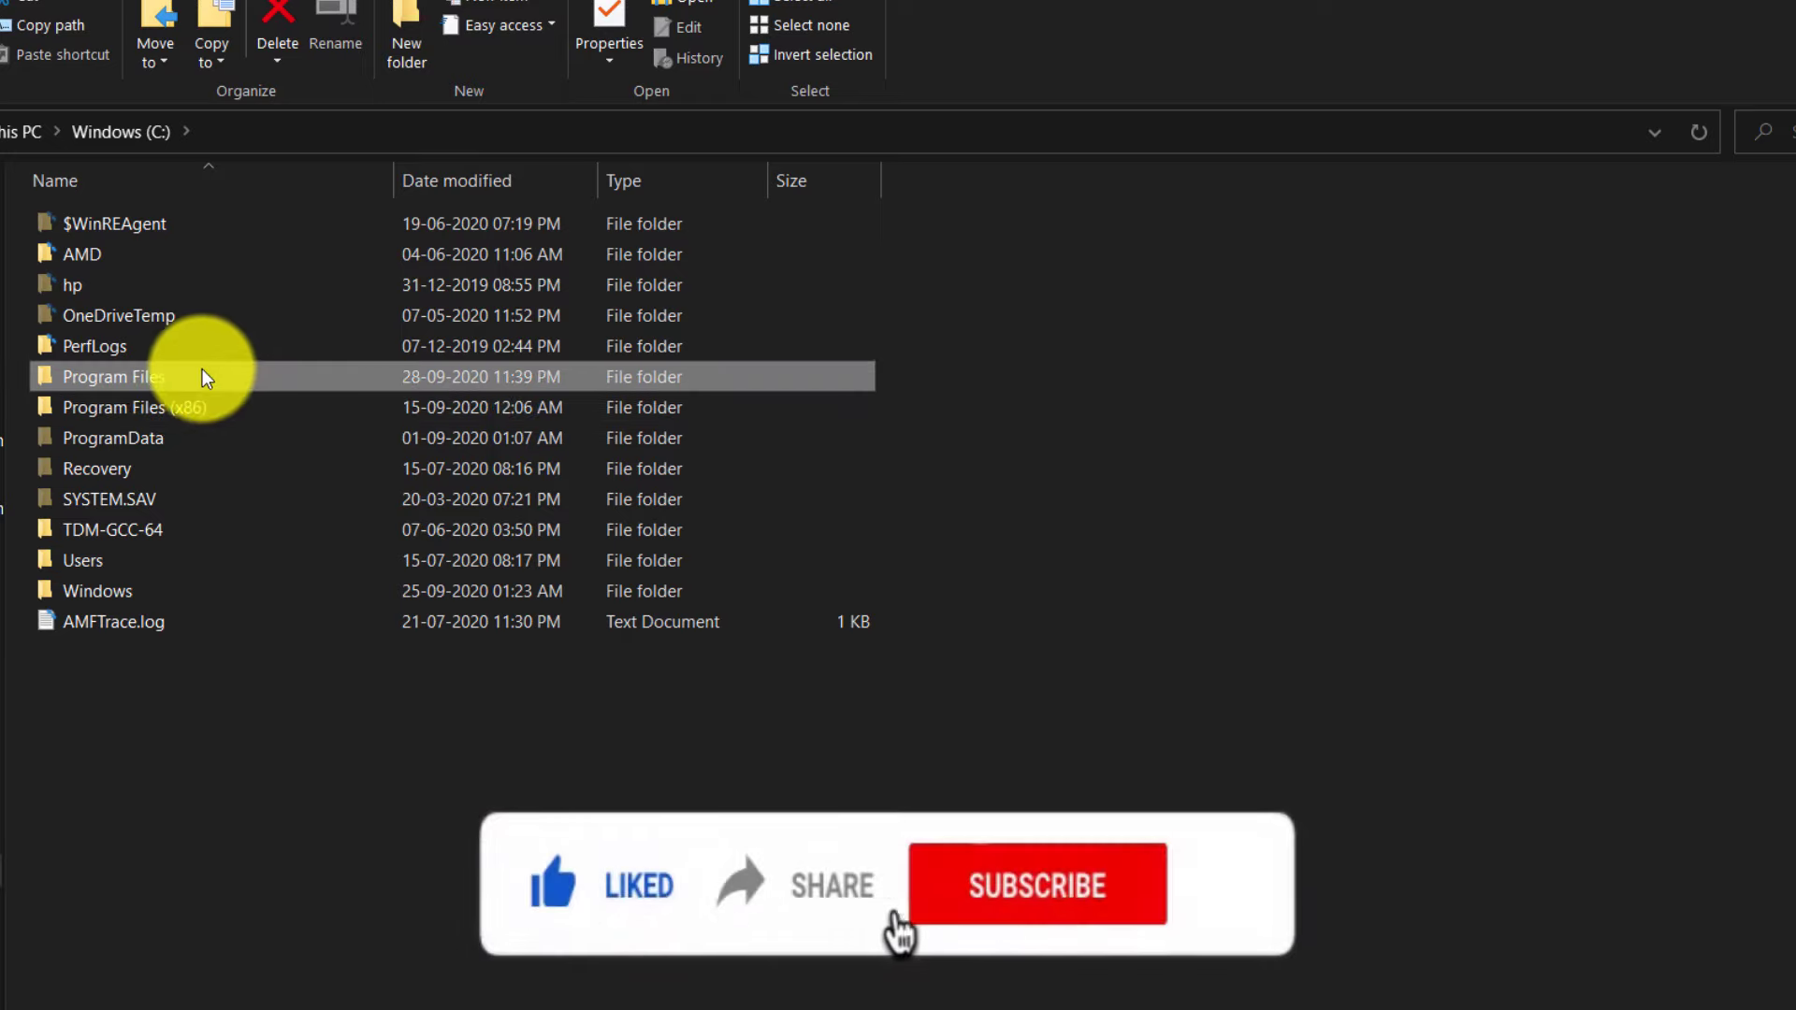
double_click(198, 378)
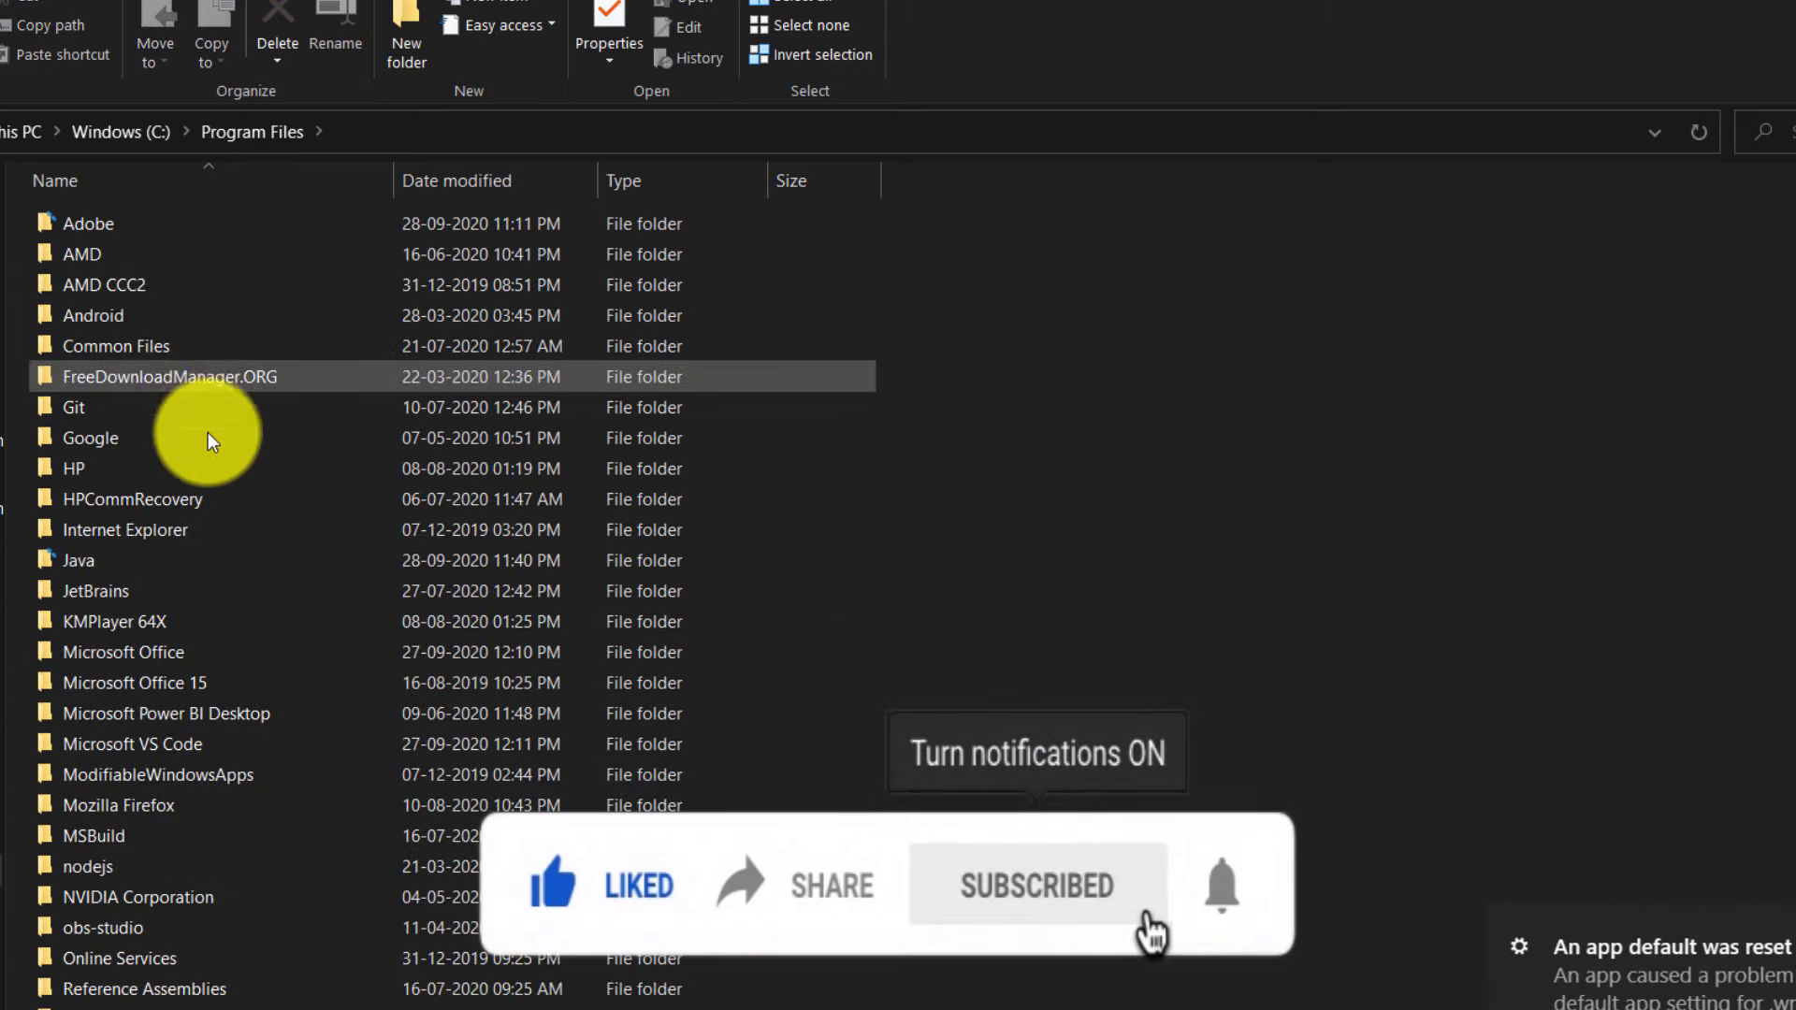
double_click(197, 562)
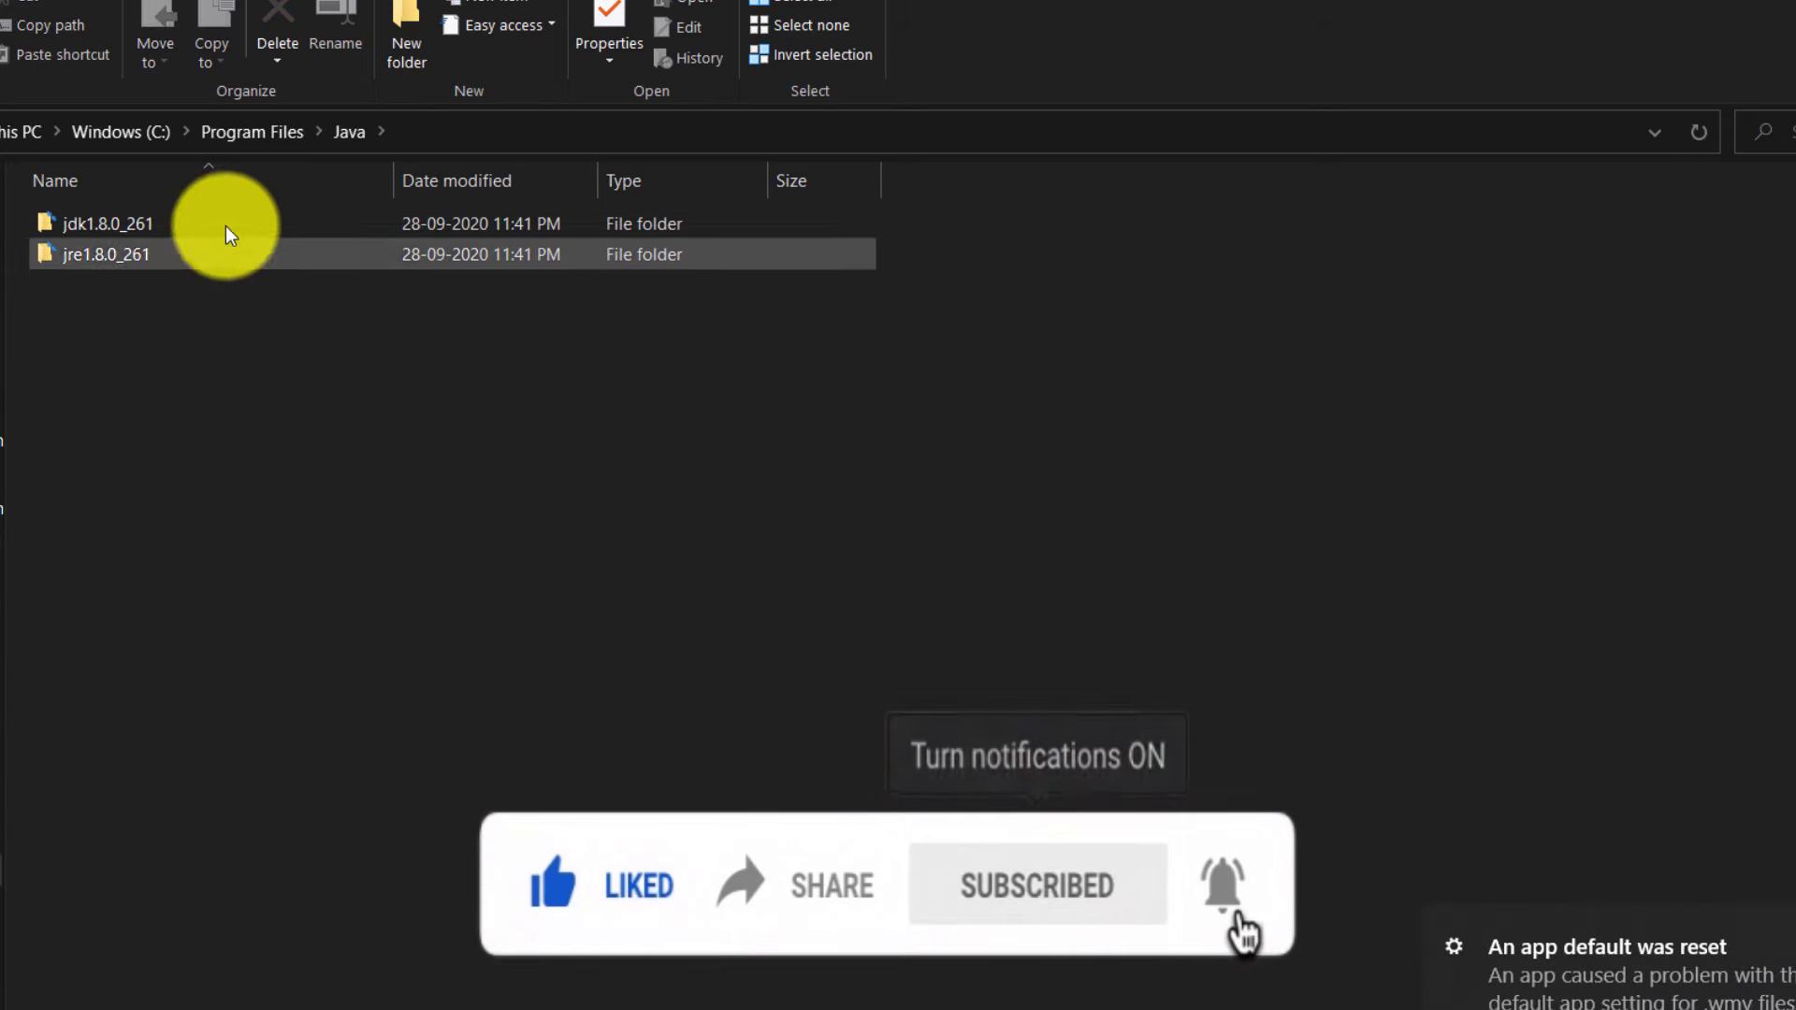
double_click(165, 233)
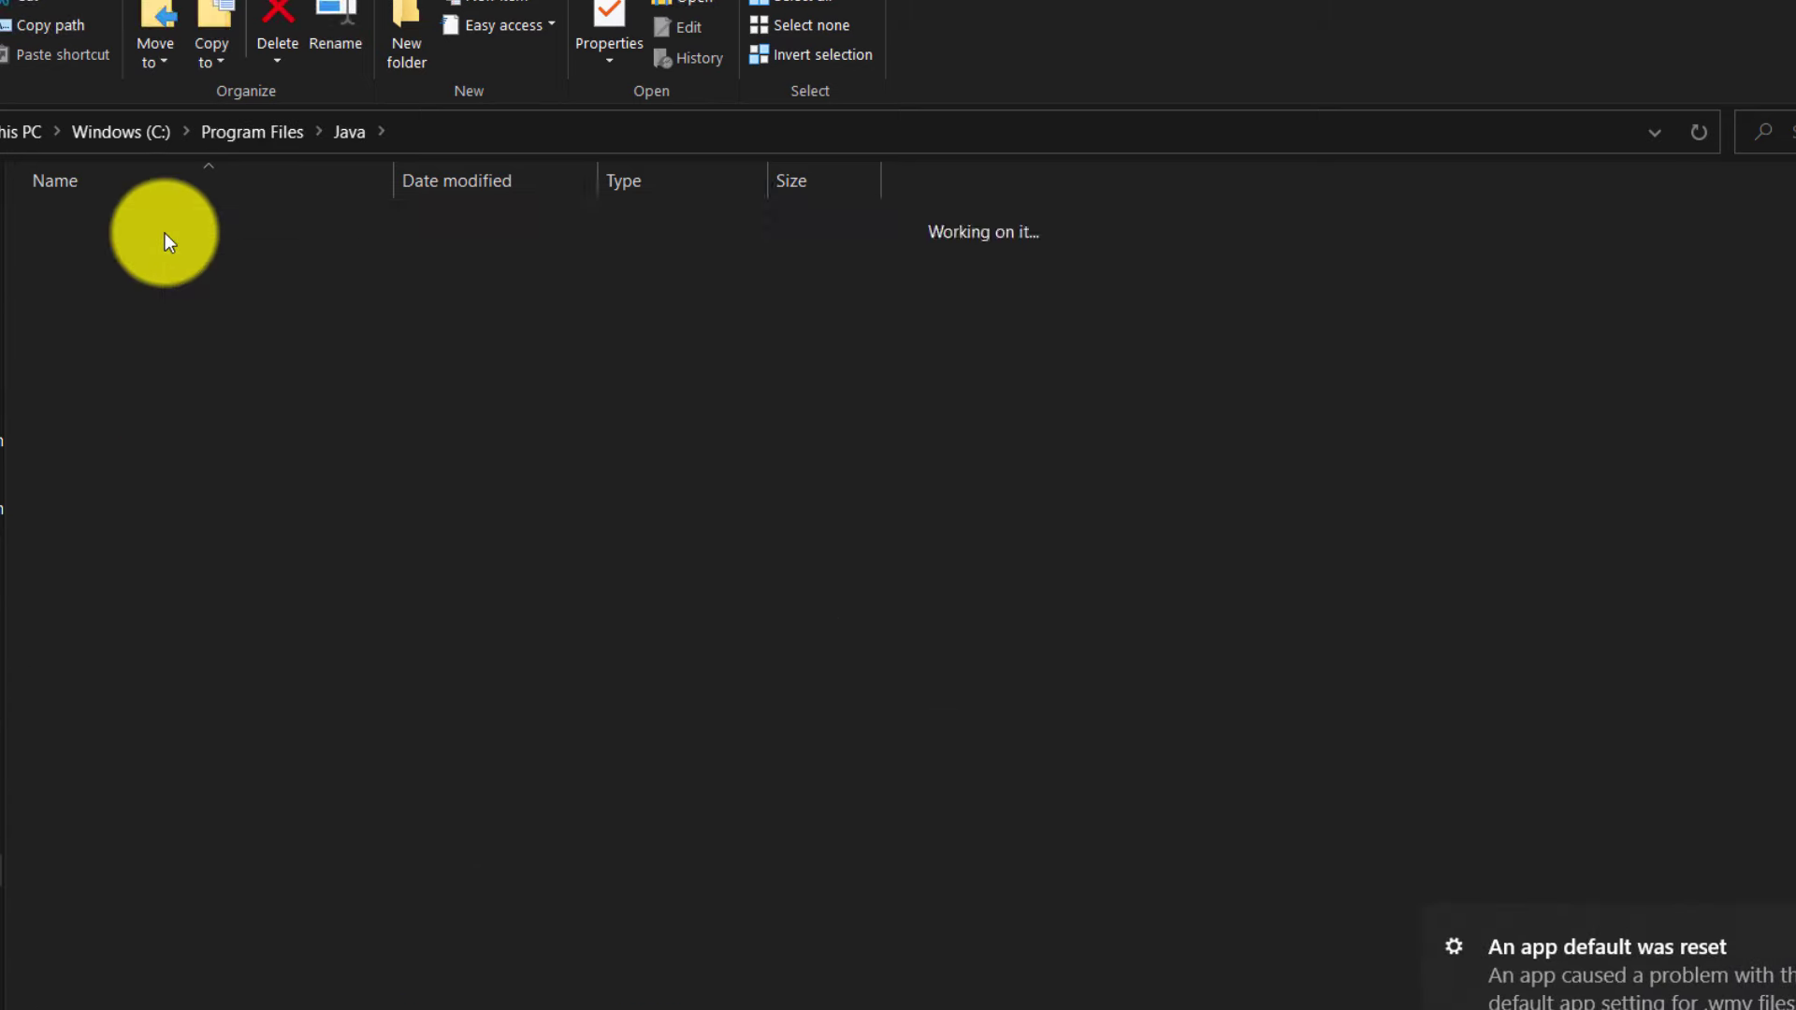
click(573, 131)
key(ctrl+c)
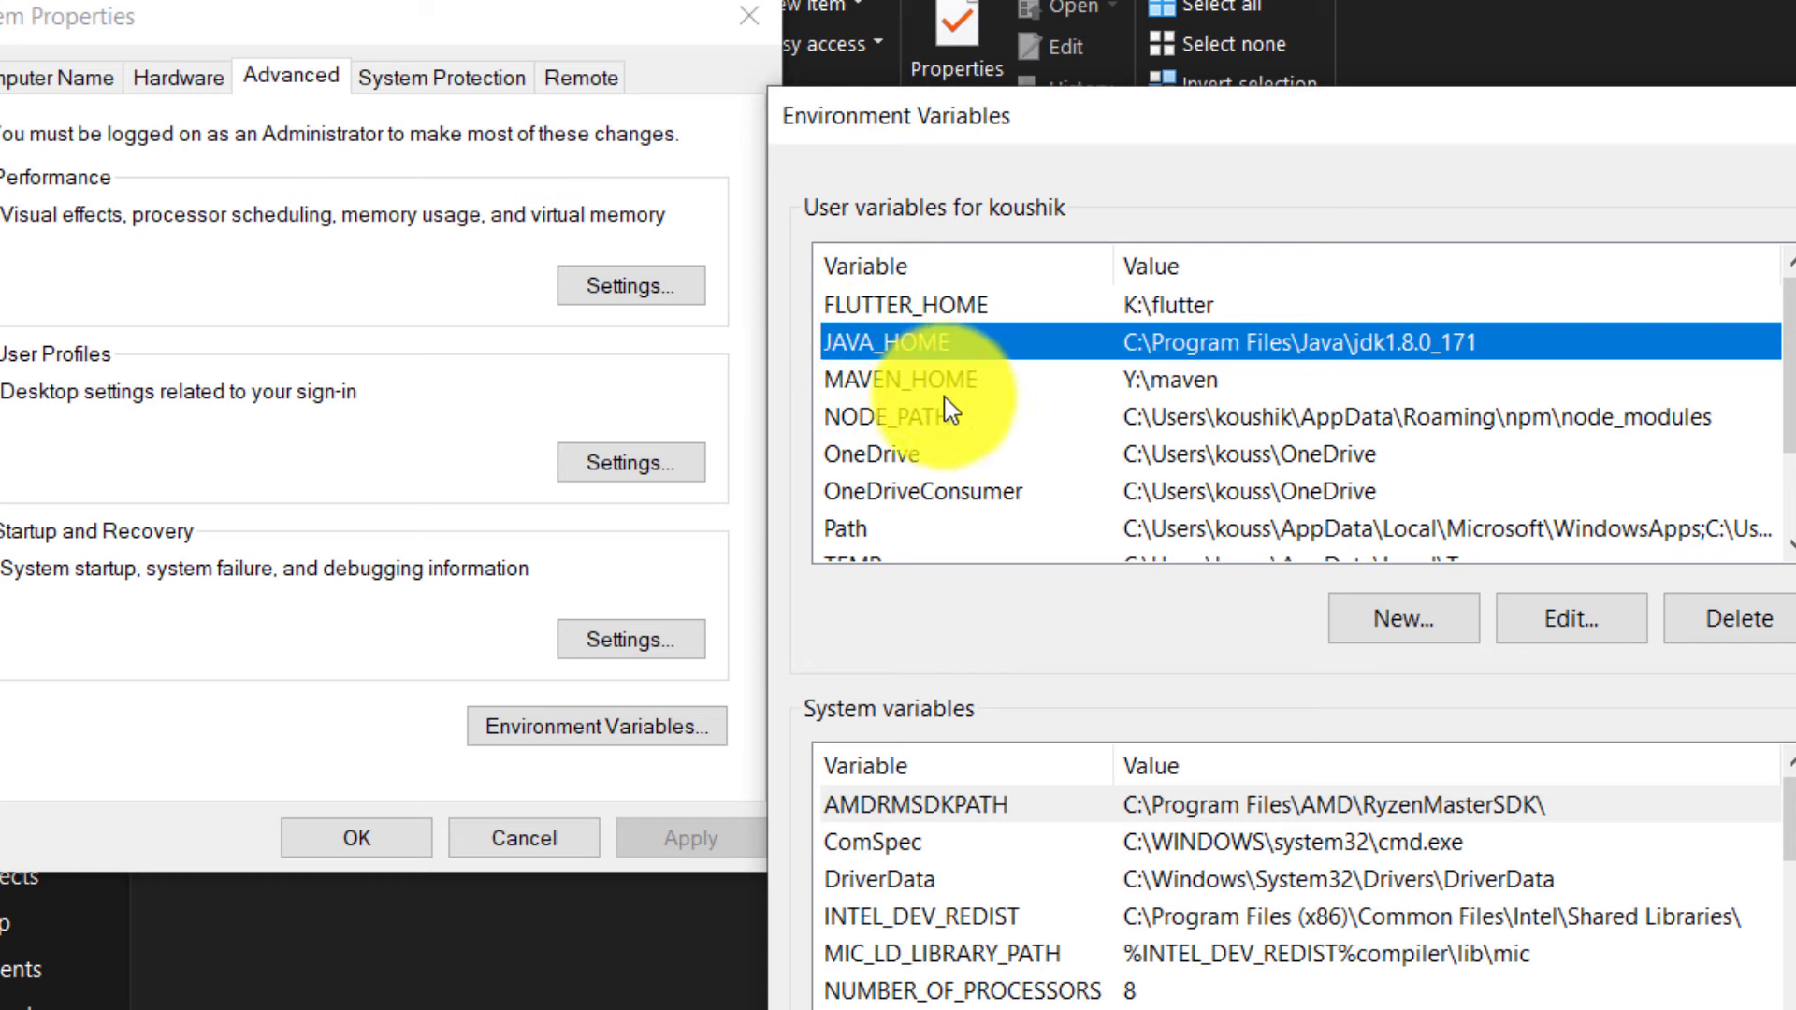
- Delete the existing JAVA_HOME user variable and create a new JAVA_HOME set to C:\Program Files\Java\jdk1.8.0_261
click(1738, 610)
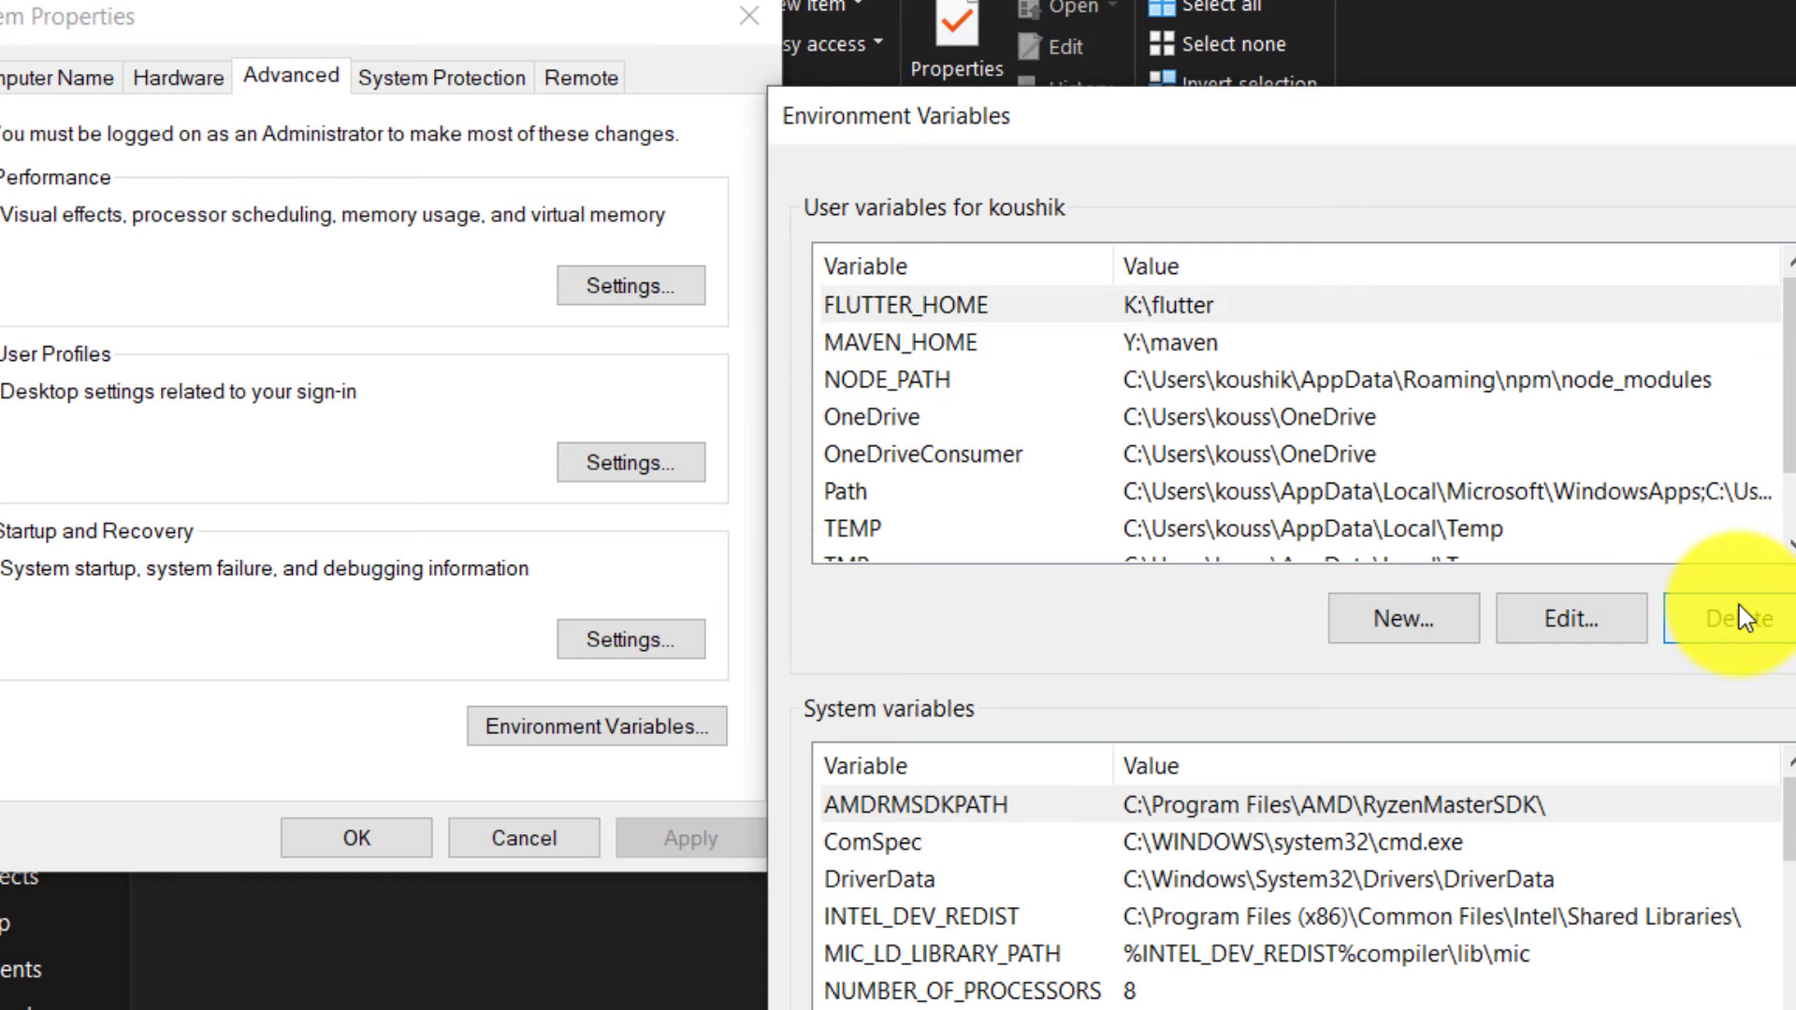
click(1446, 629)
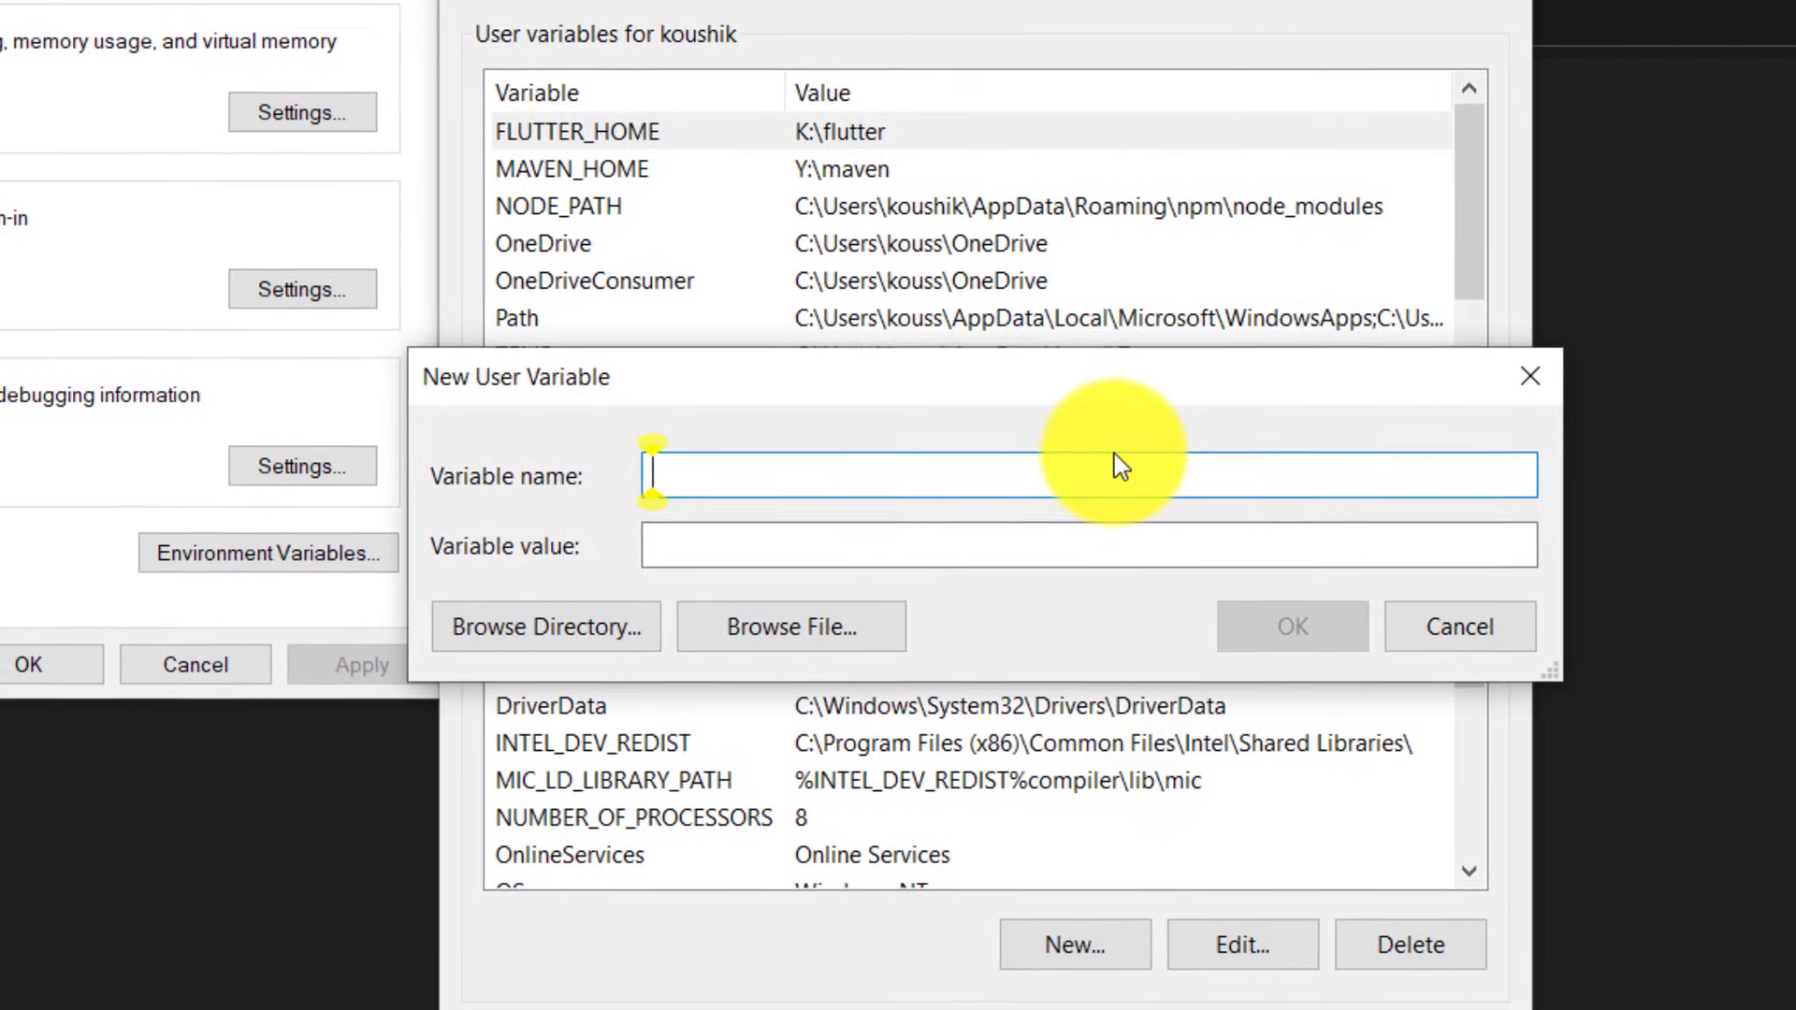
text(JAVA_HOME)
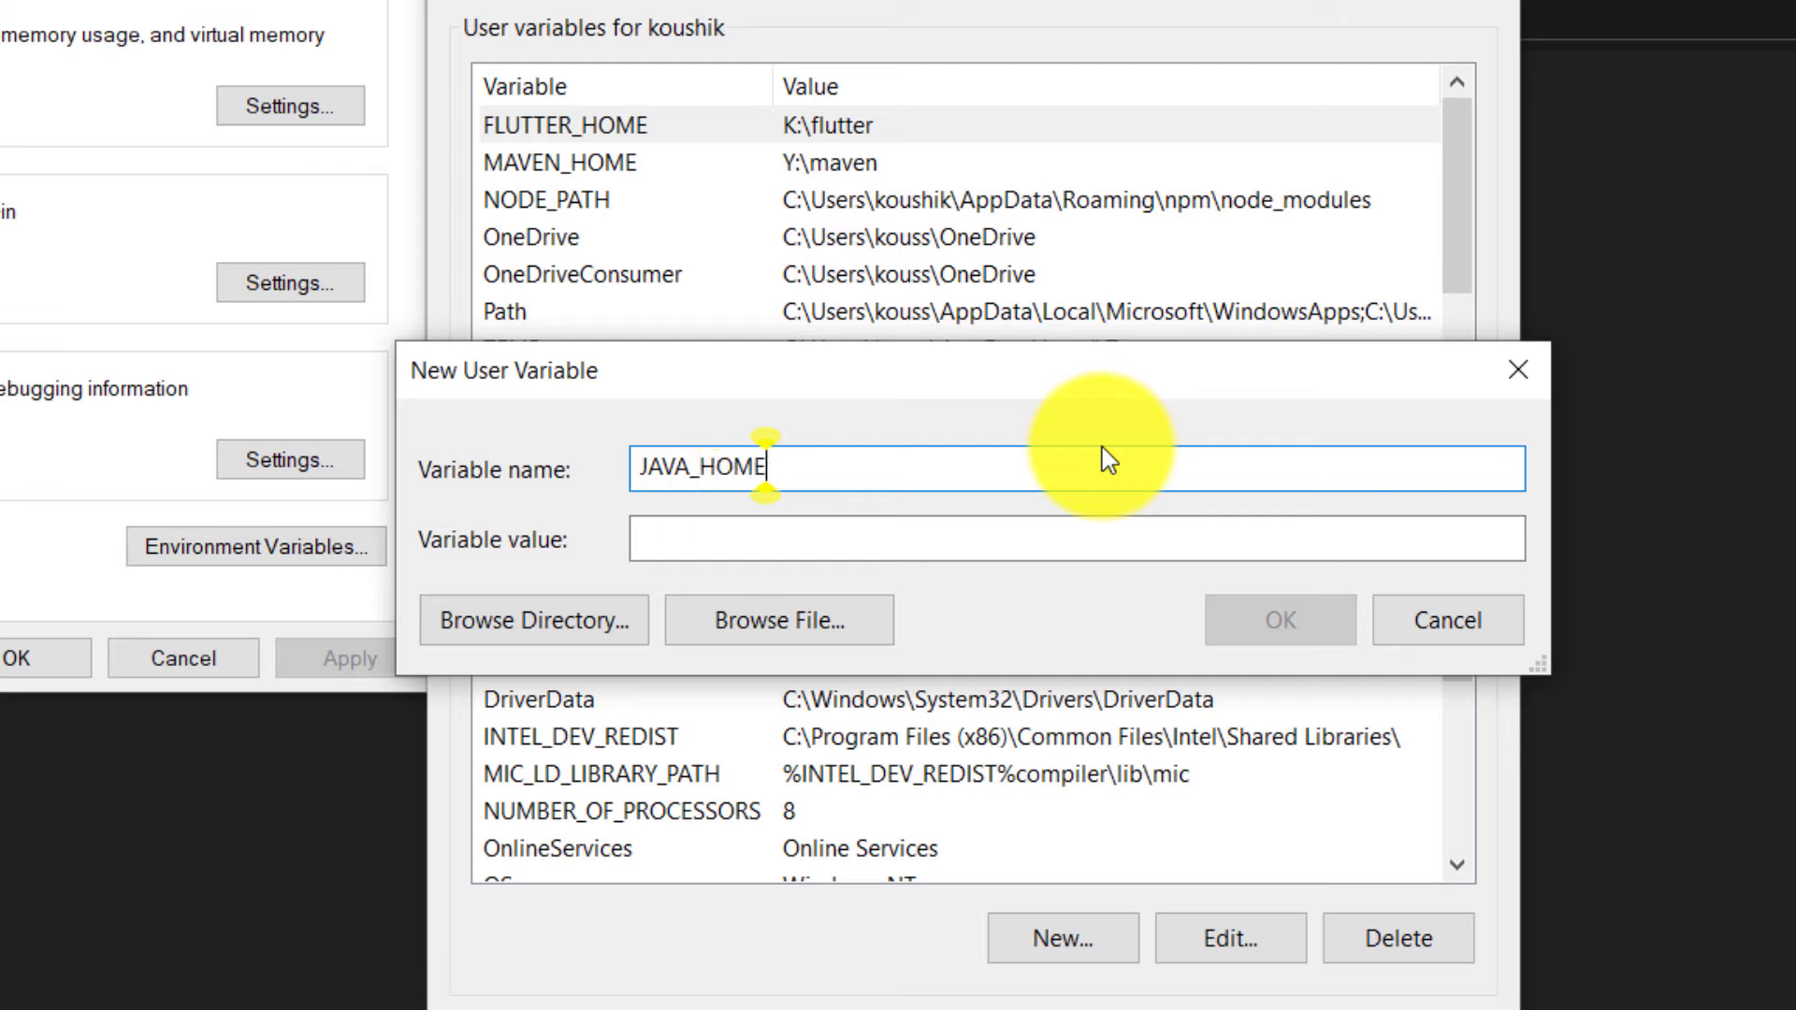
key(Tab)
key(ctrl+v)
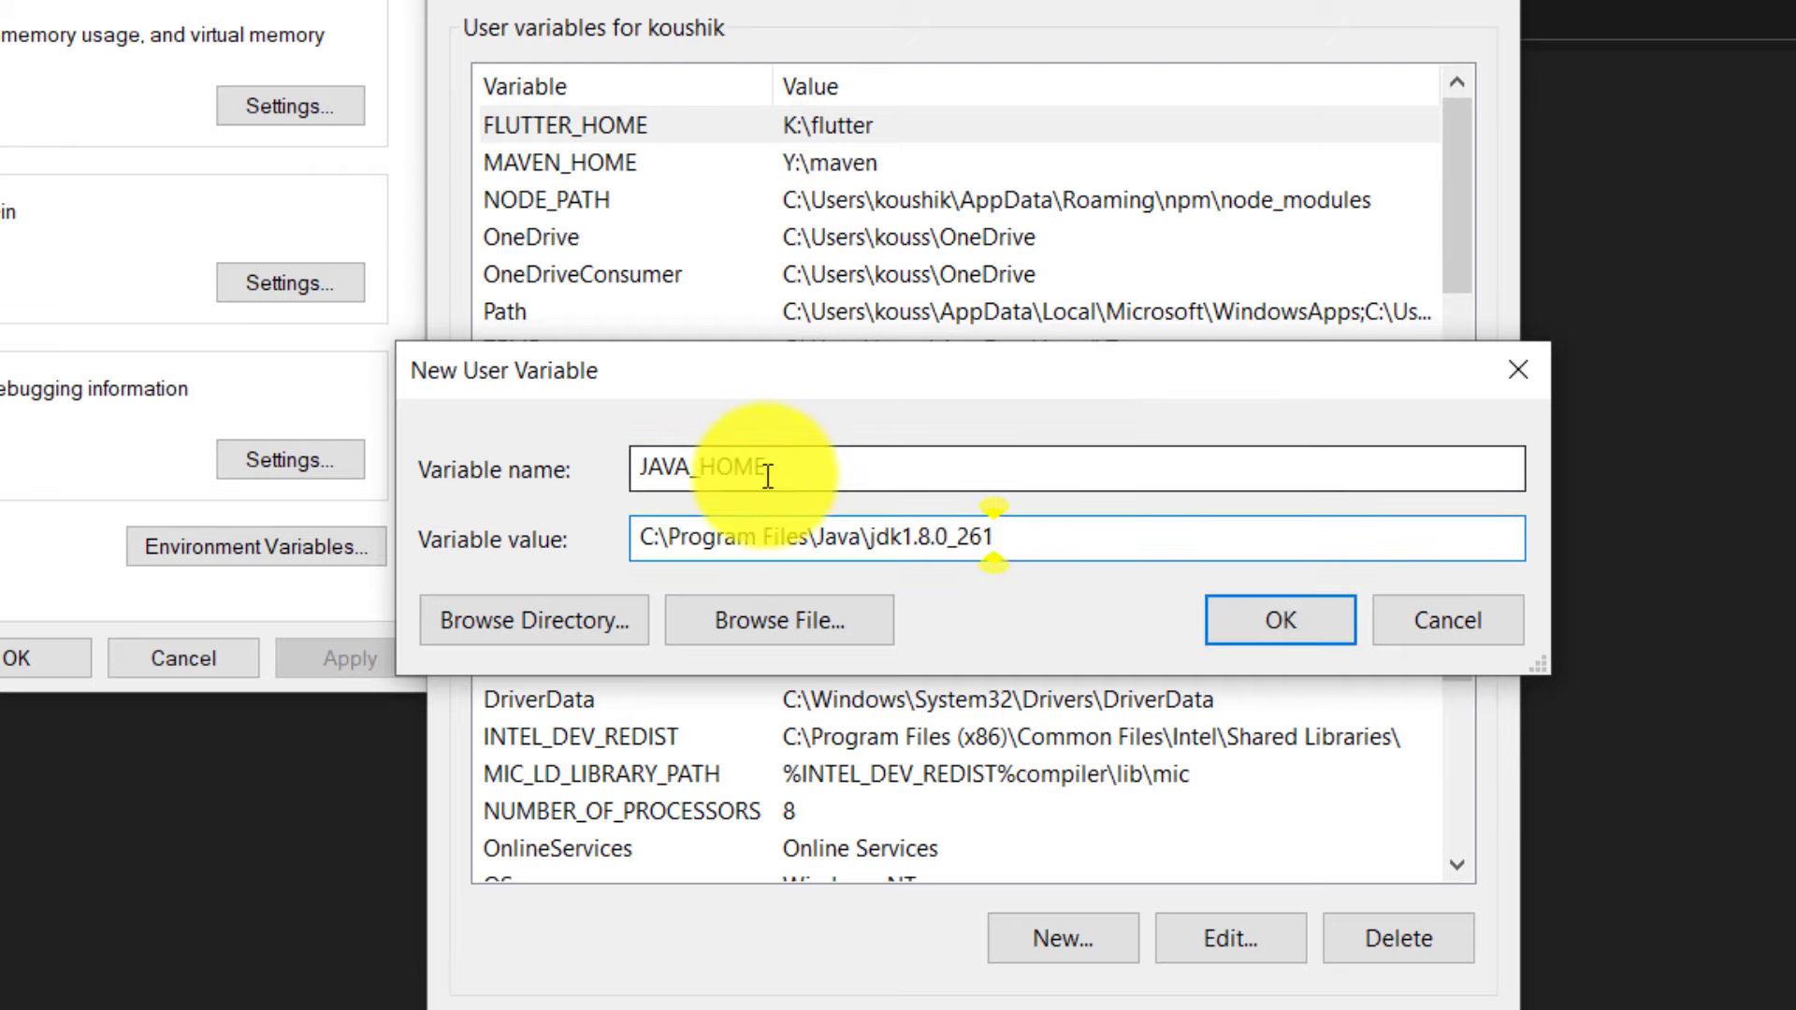
drag(769, 469, 538, 450)
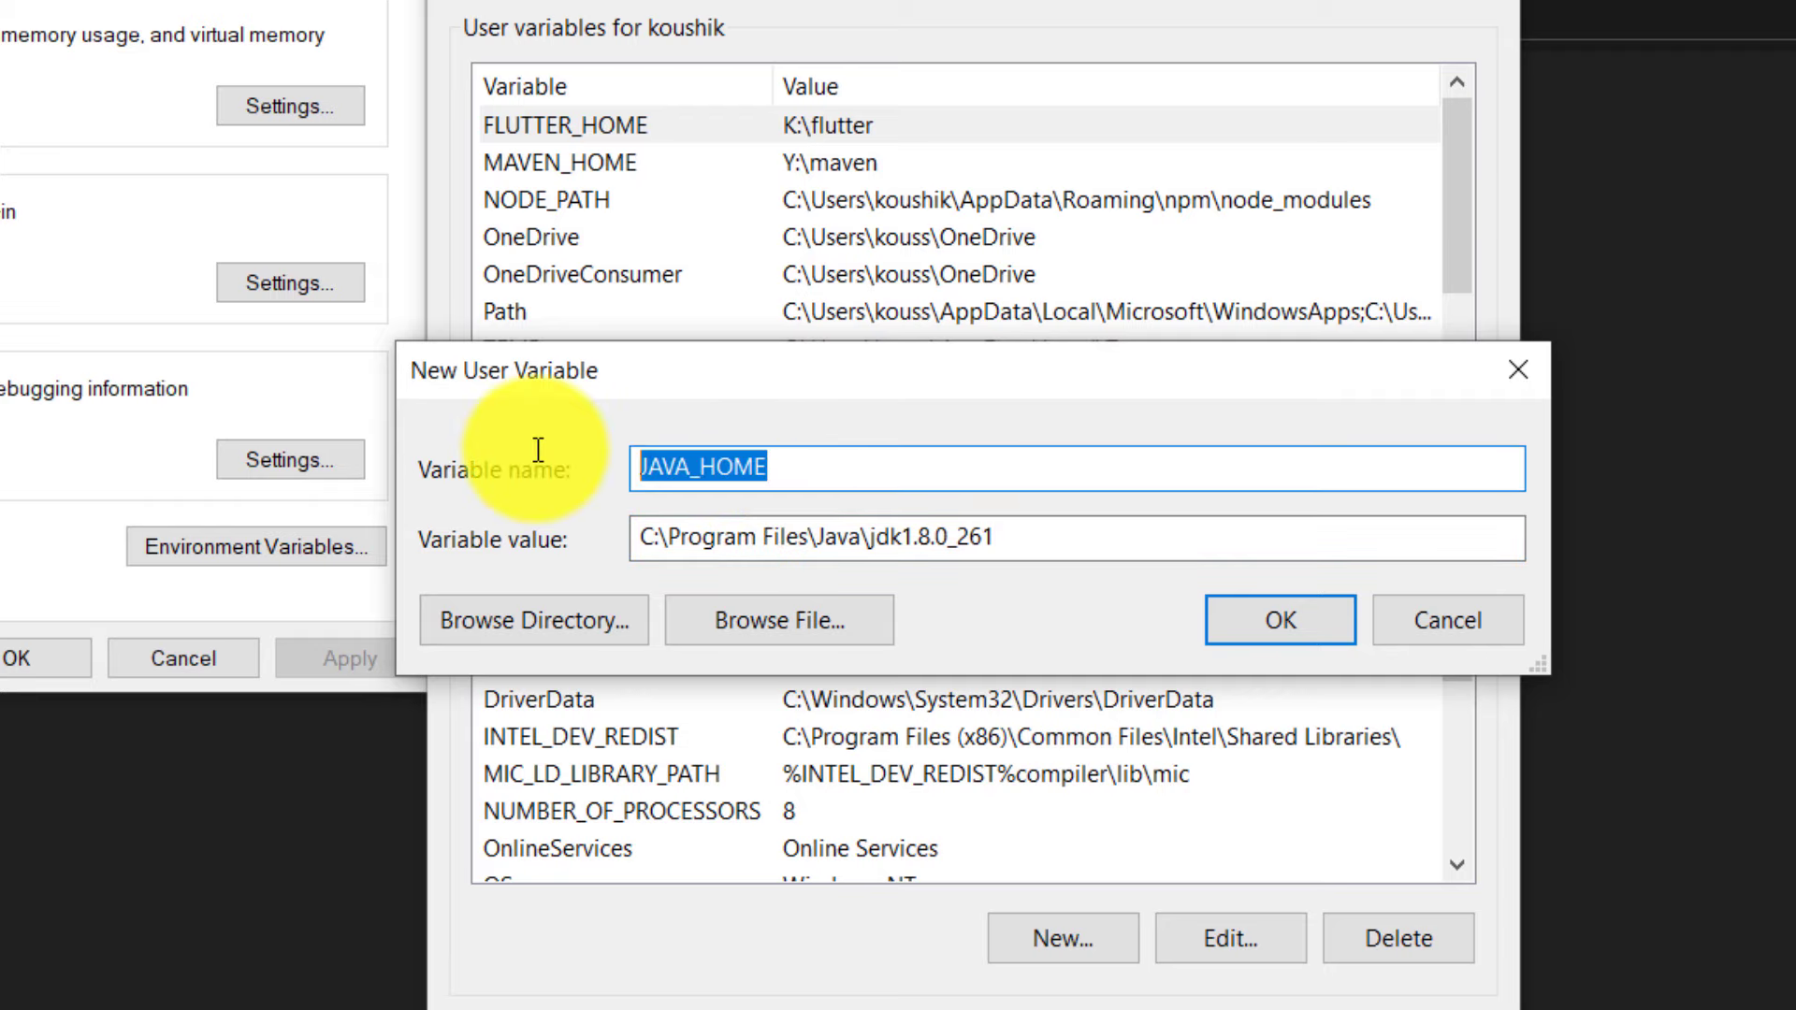
click(1035, 537)
drag(860, 537, 983, 536)
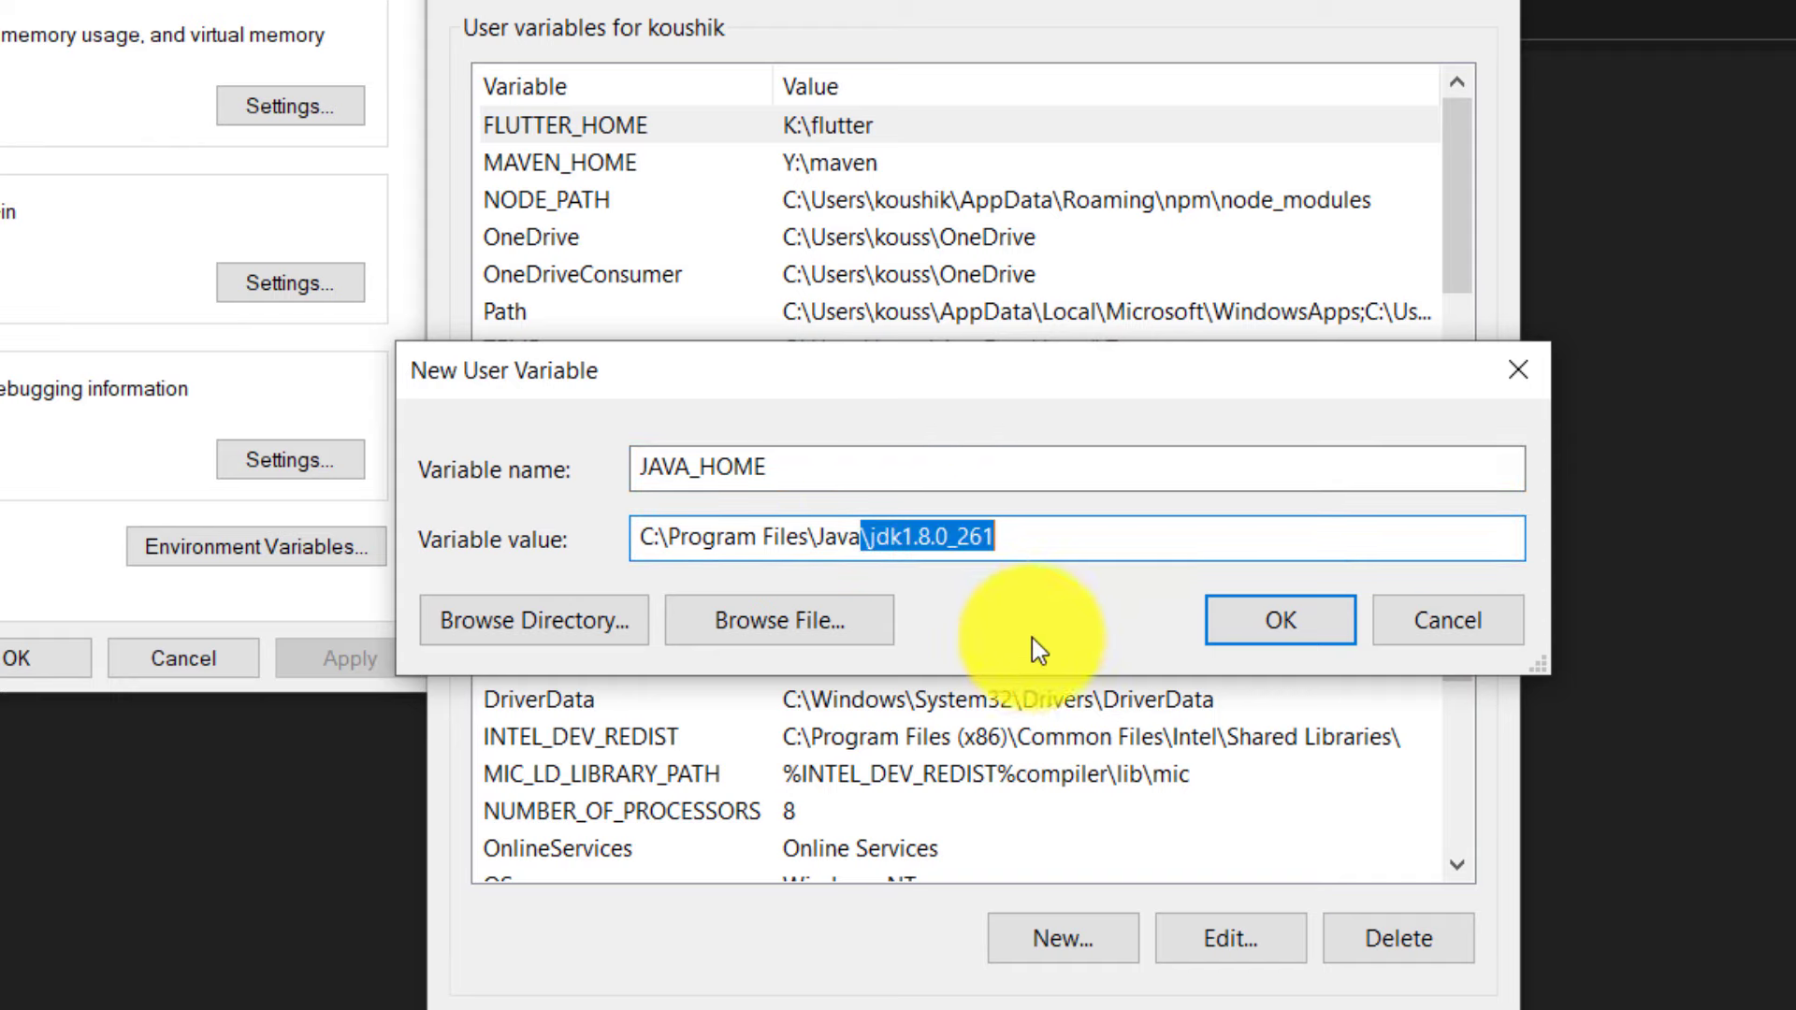
click(1278, 625)
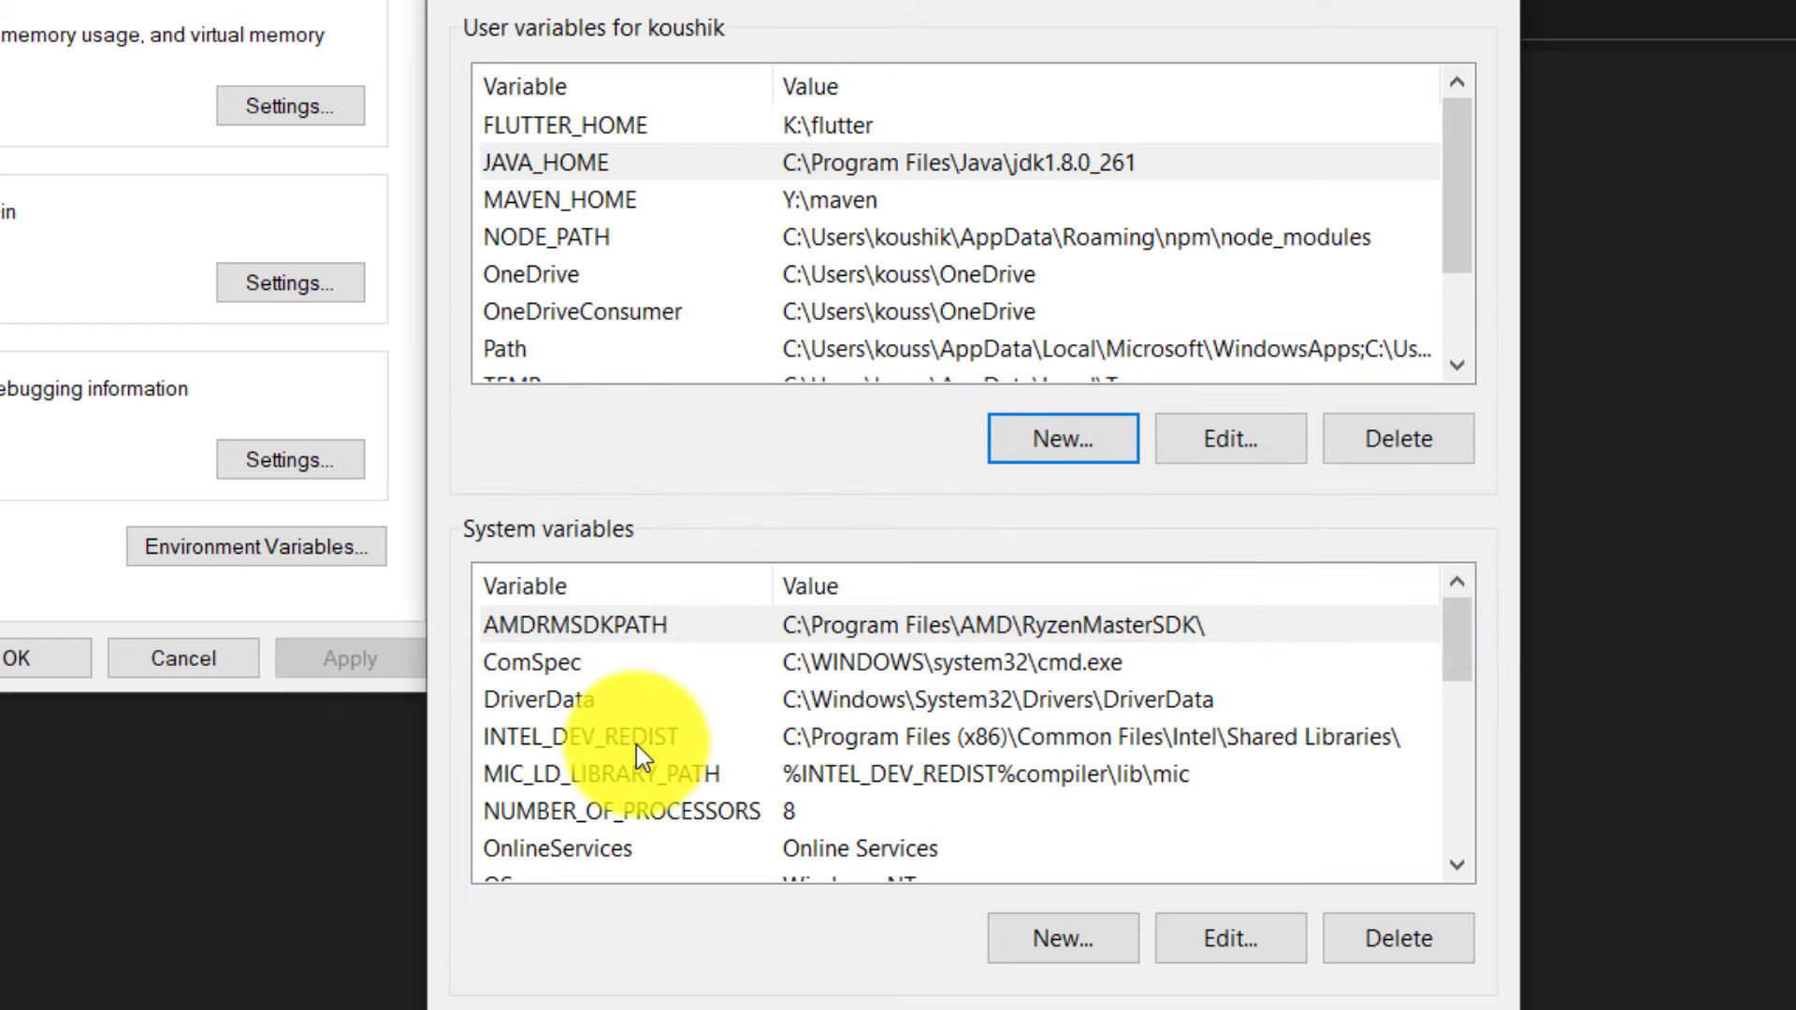
- Open the Path system variable for editing
click(636, 745)
scroll(608, 790, down, 1)
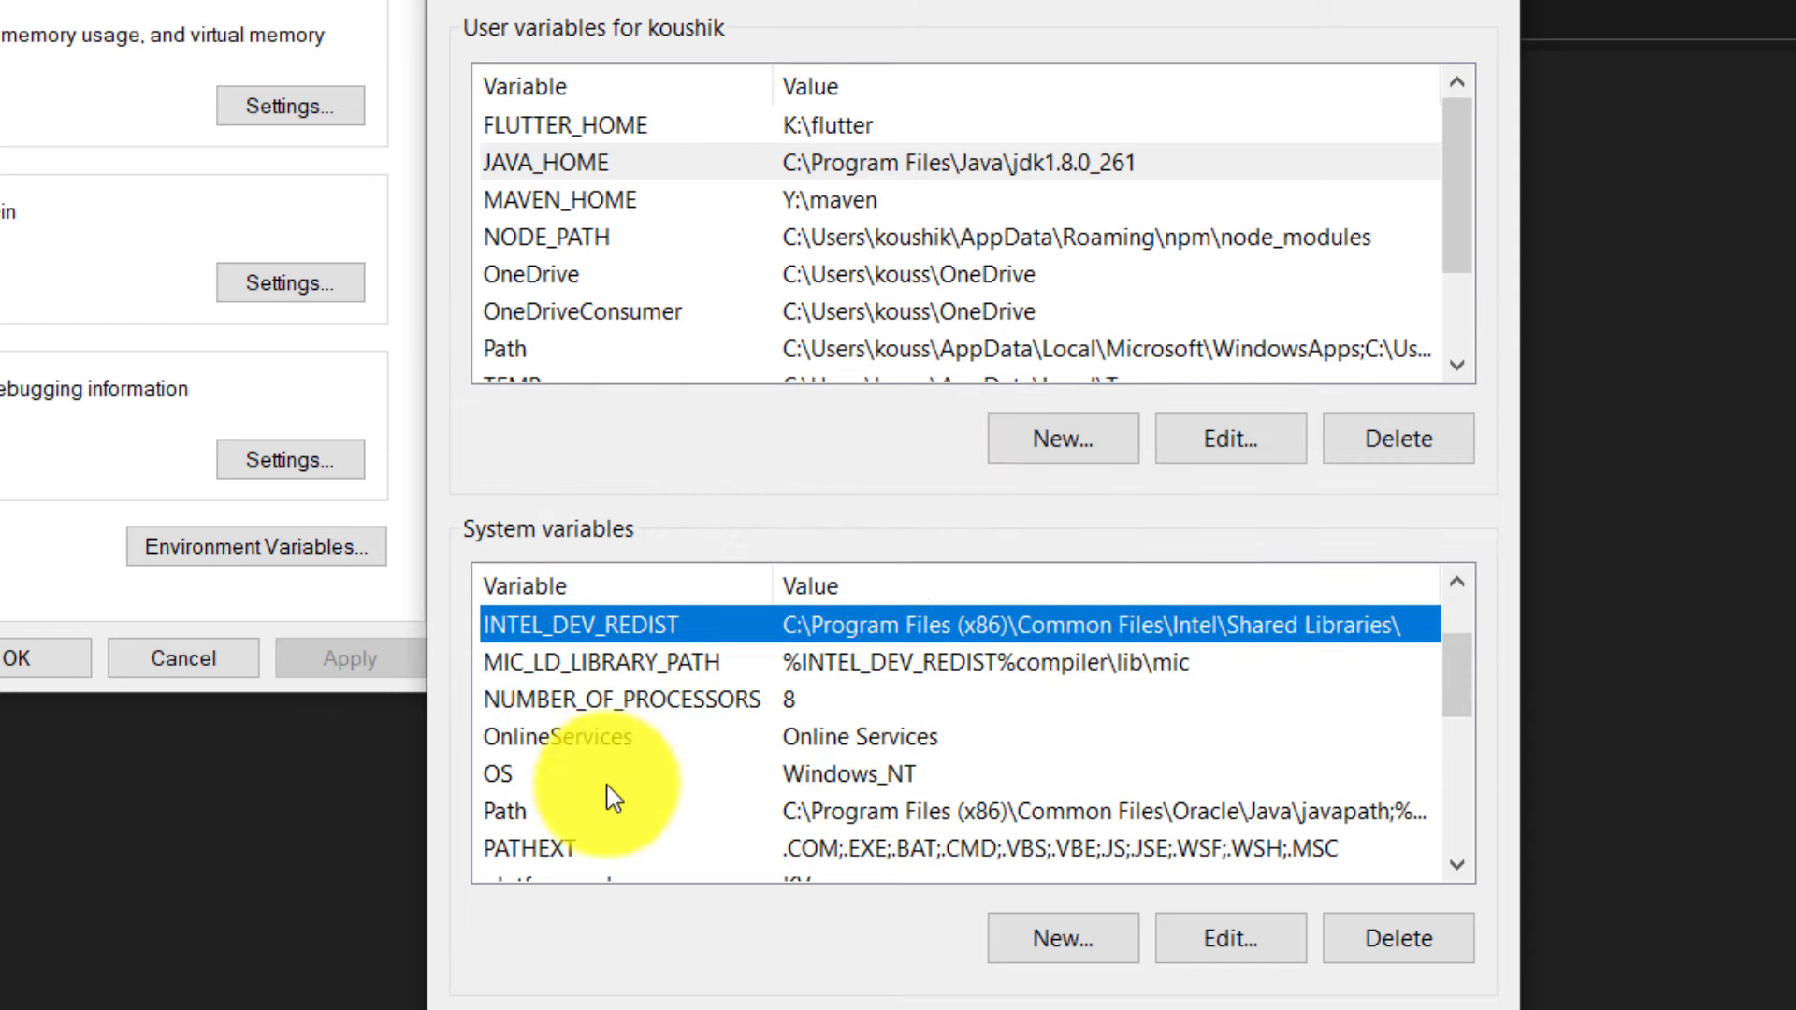
click(668, 812)
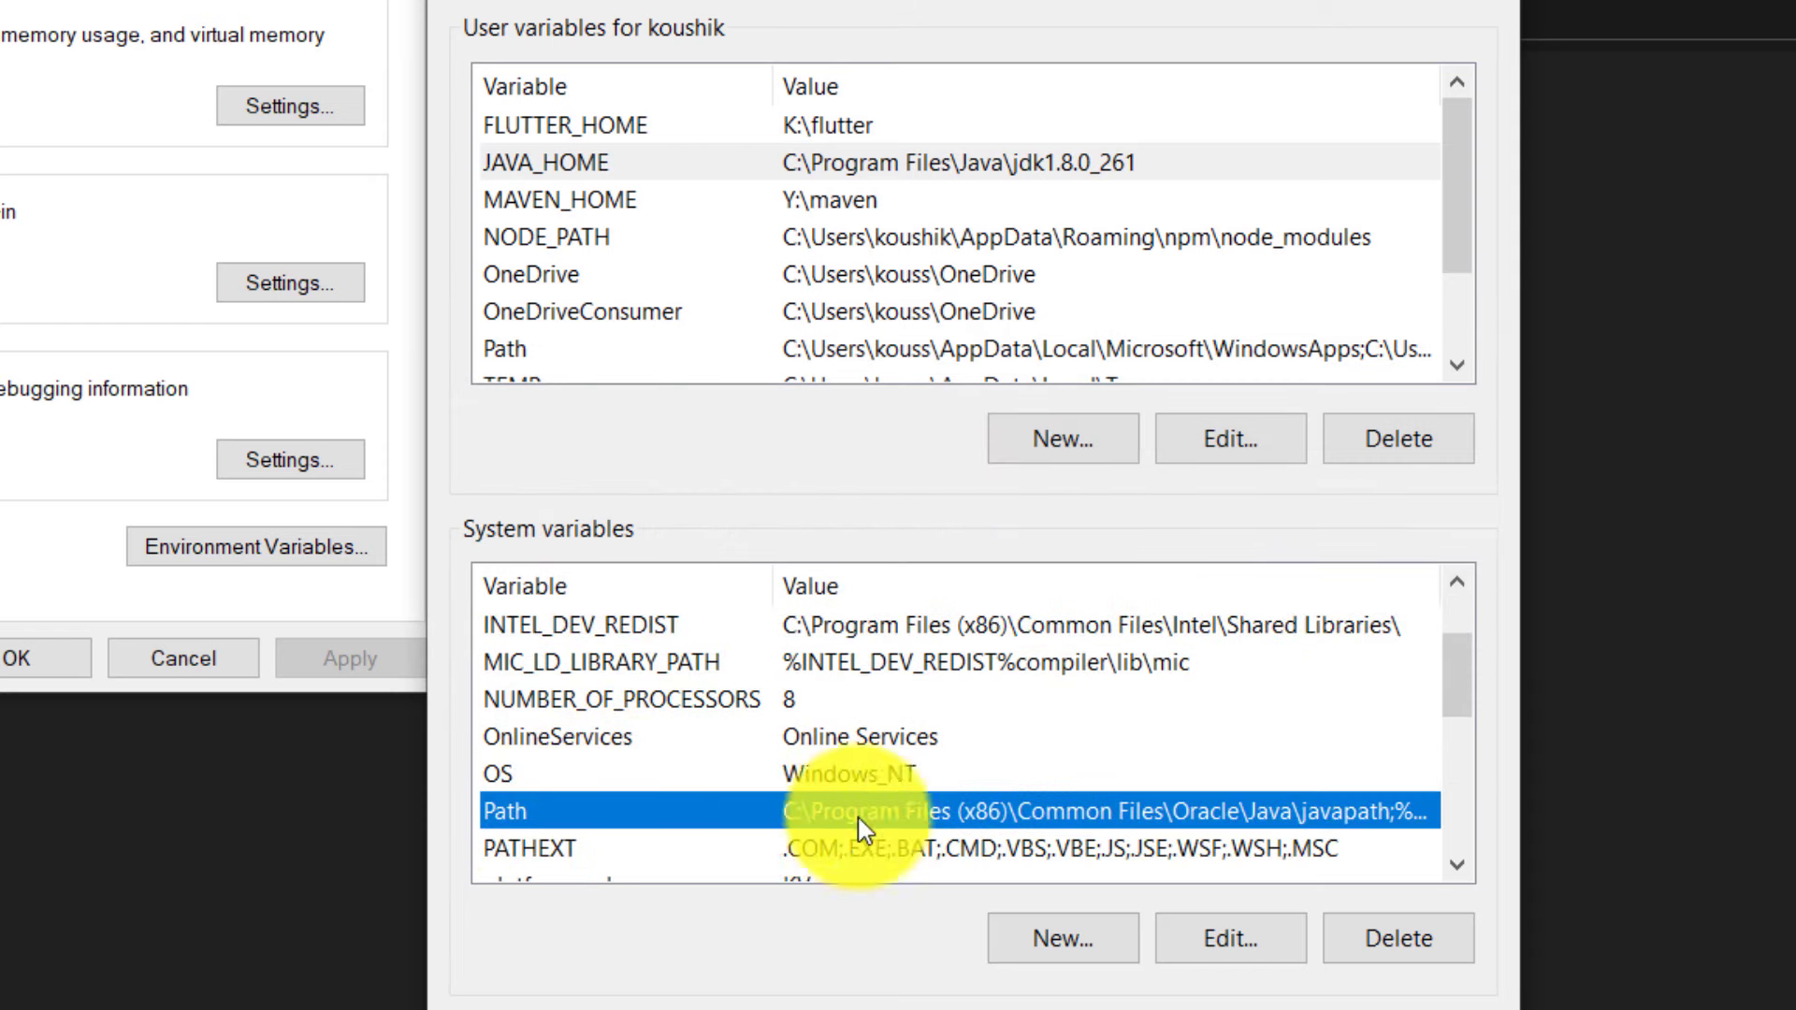
click(1257, 941)
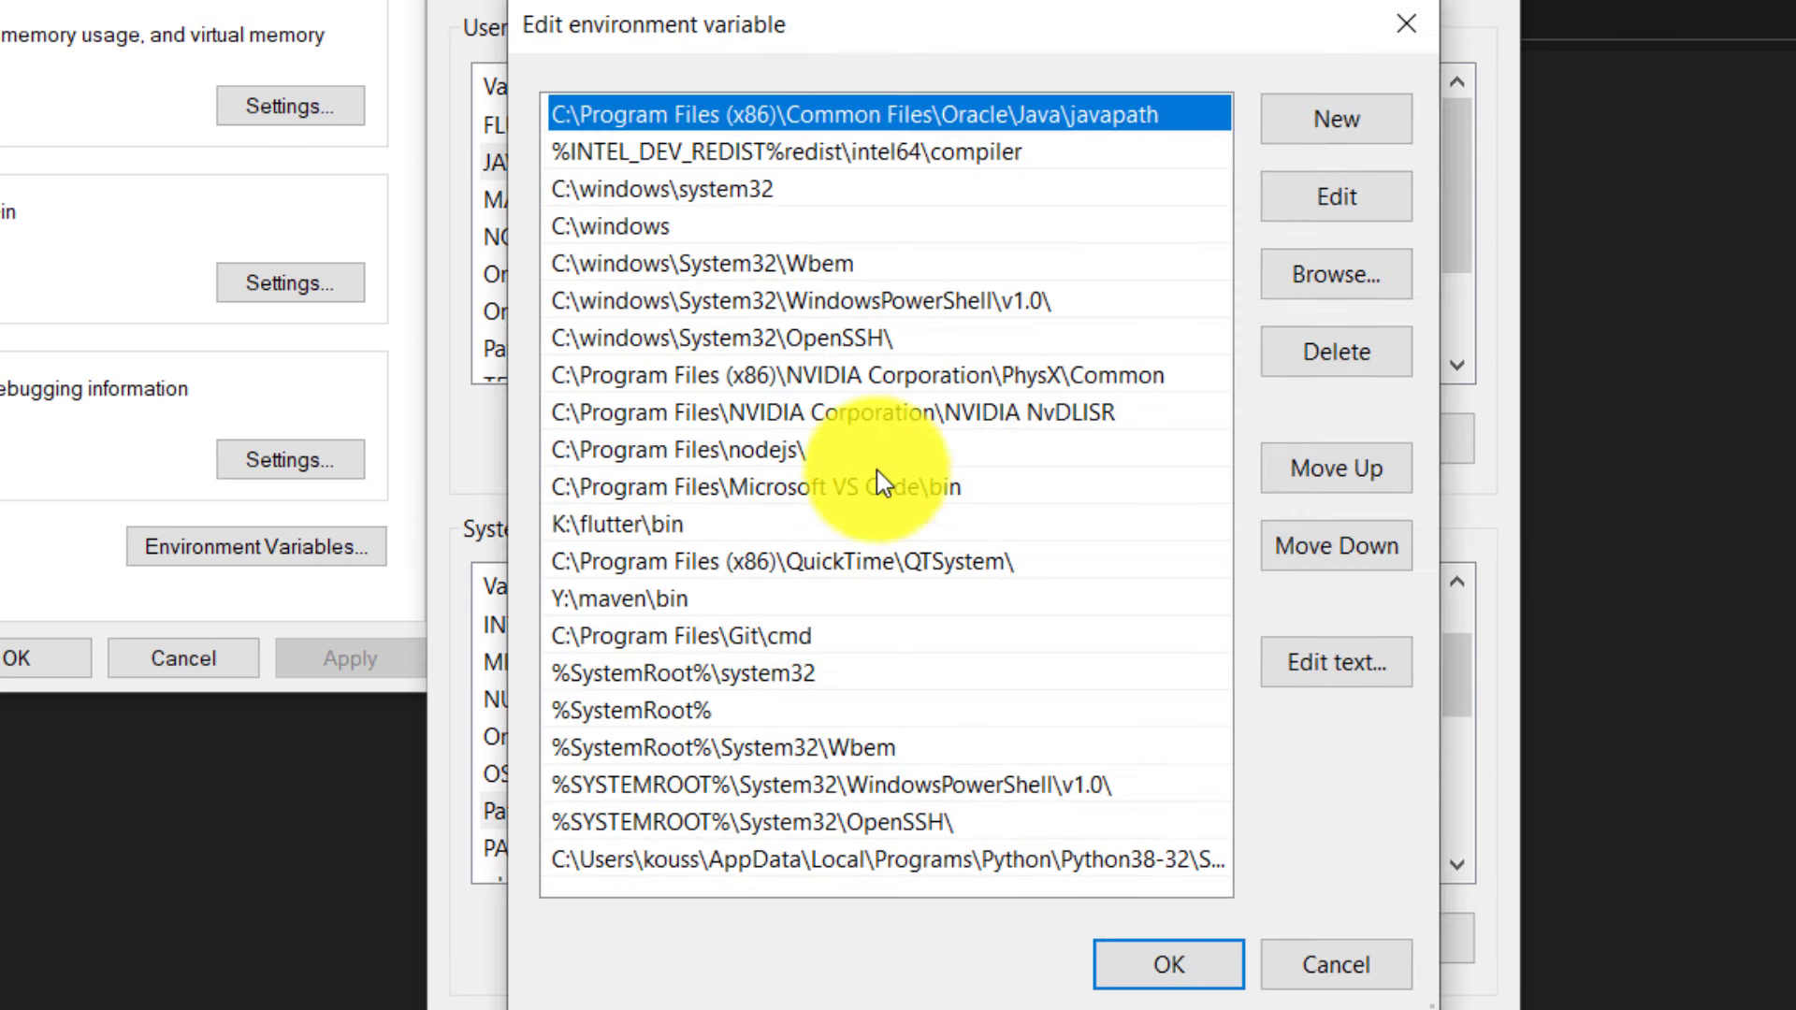
- Switch to File Explorer, open the bin folder inside jdk1.8.0_261 and copy its full path
key(alt+Tab)
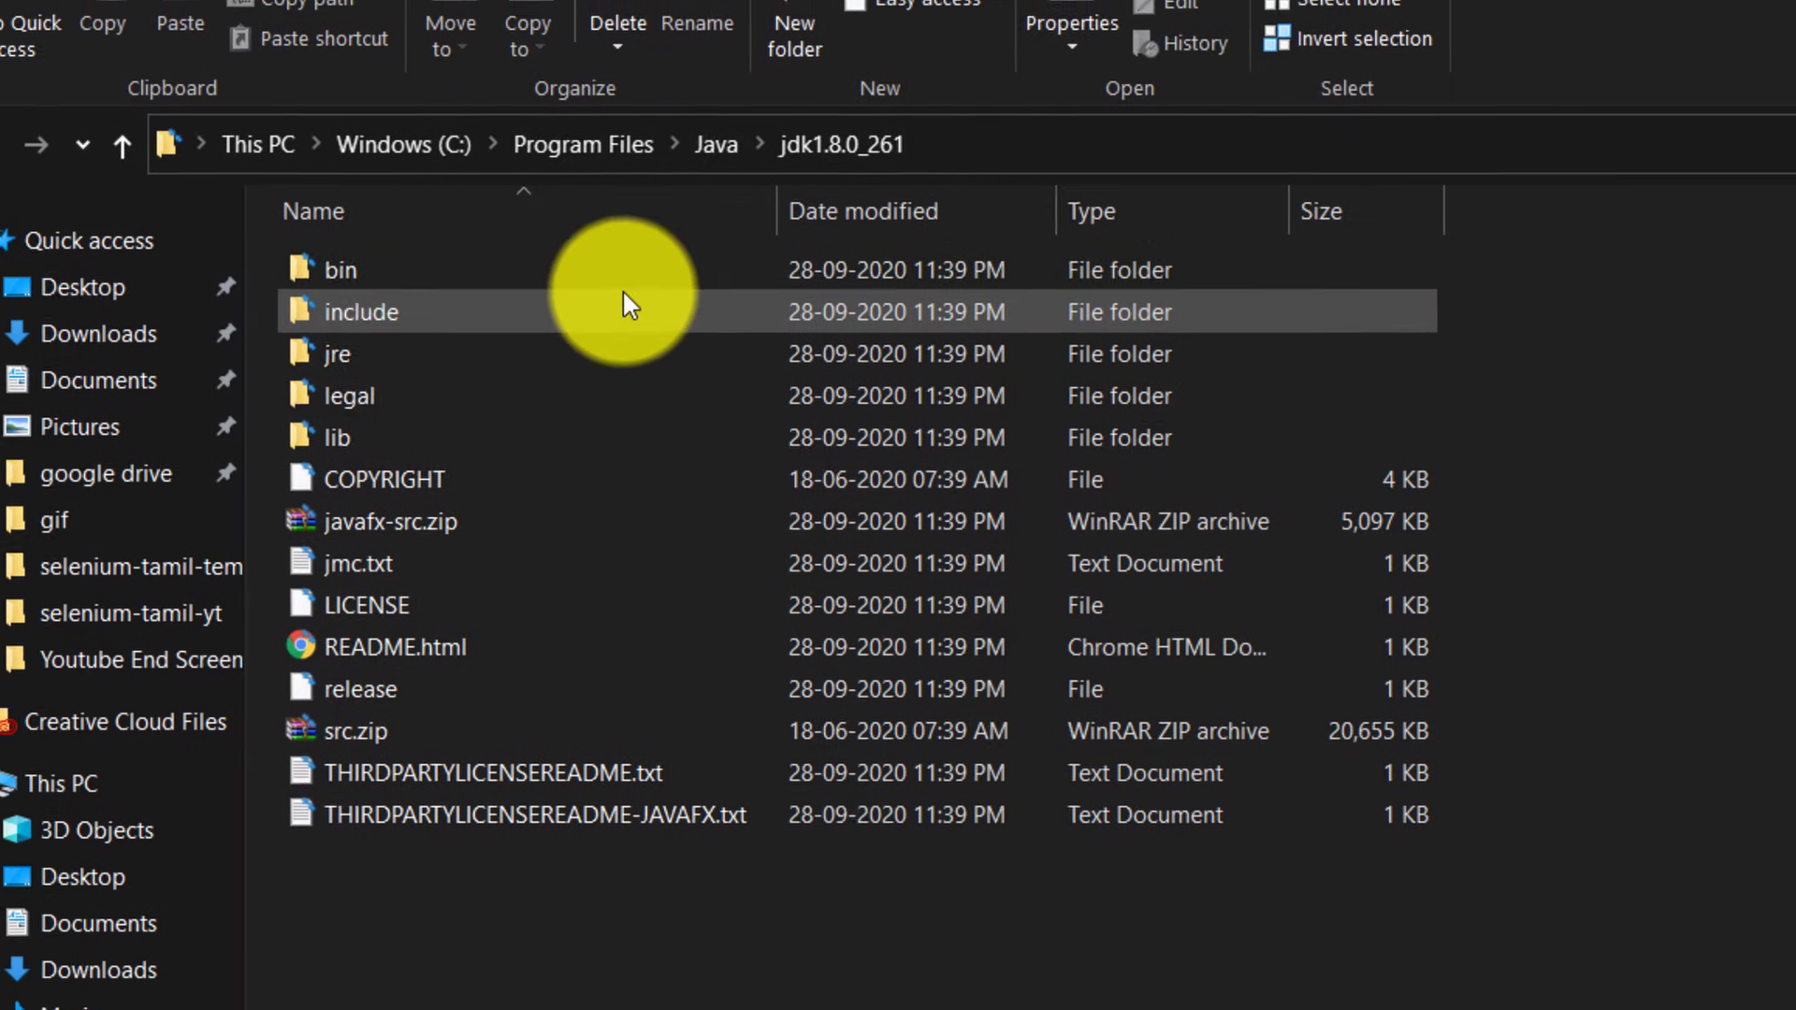
double_click(583, 269)
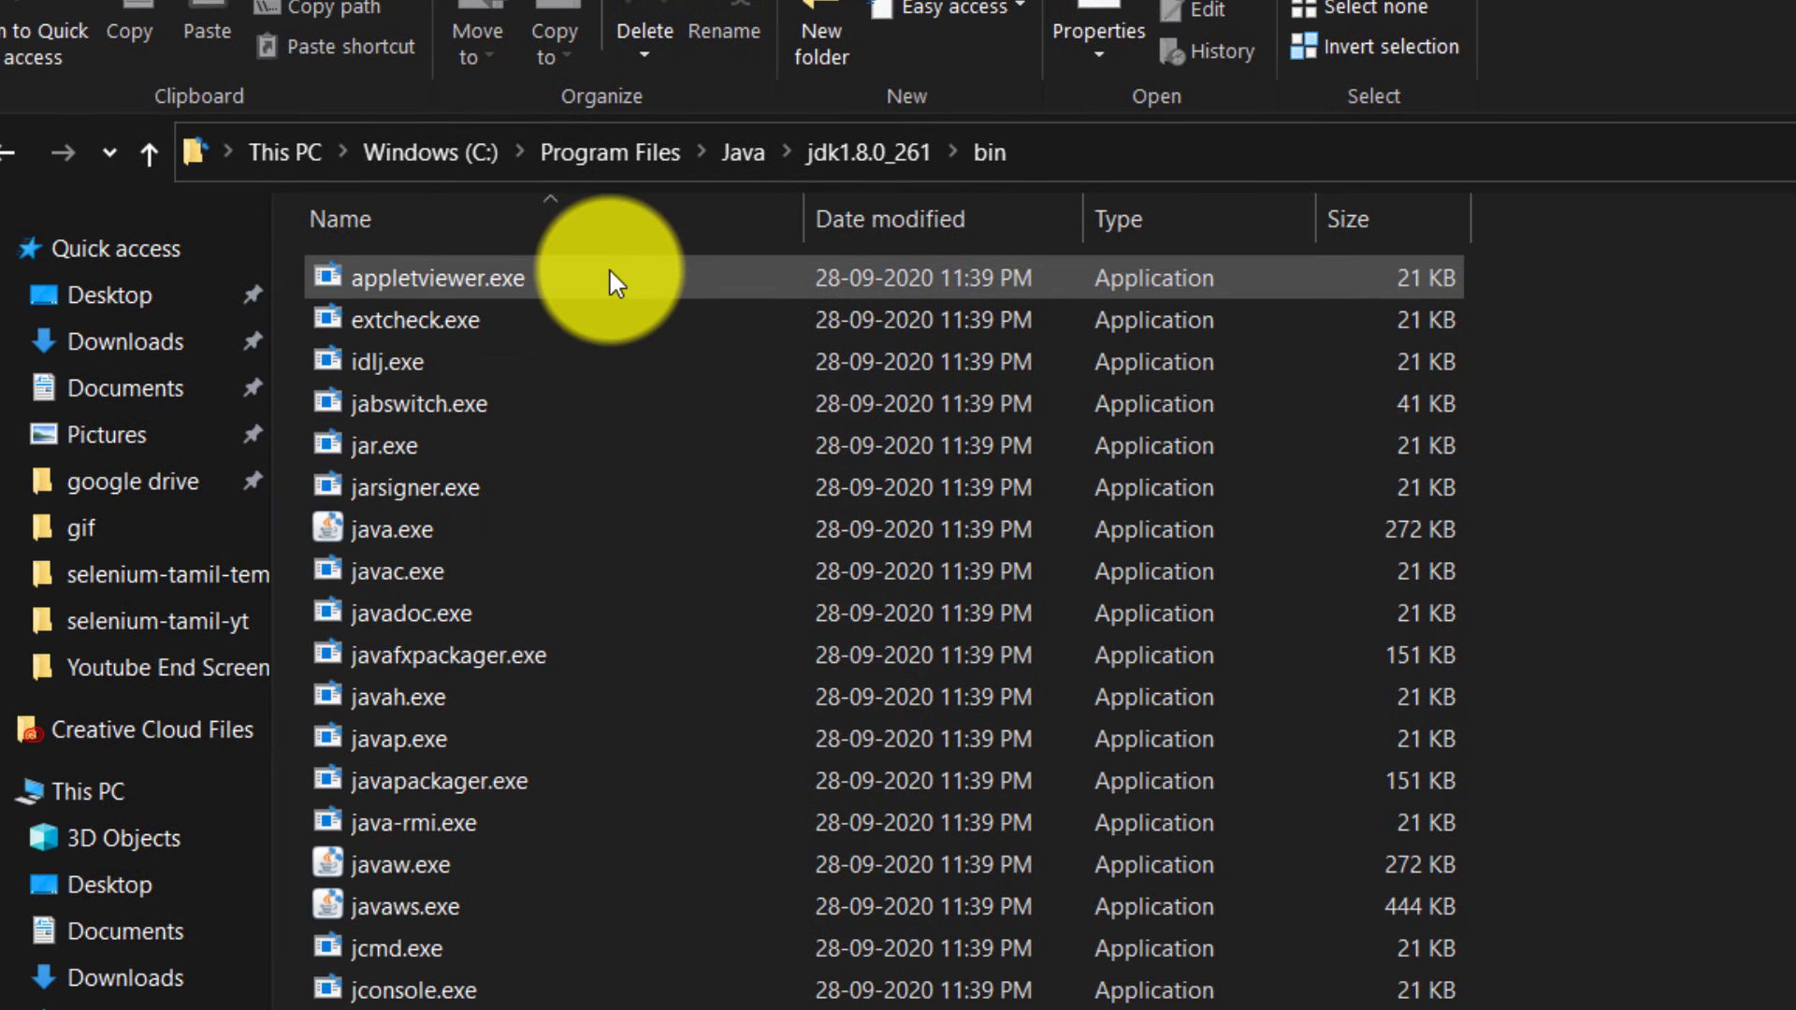
click(1169, 145)
key(ctrl+c)
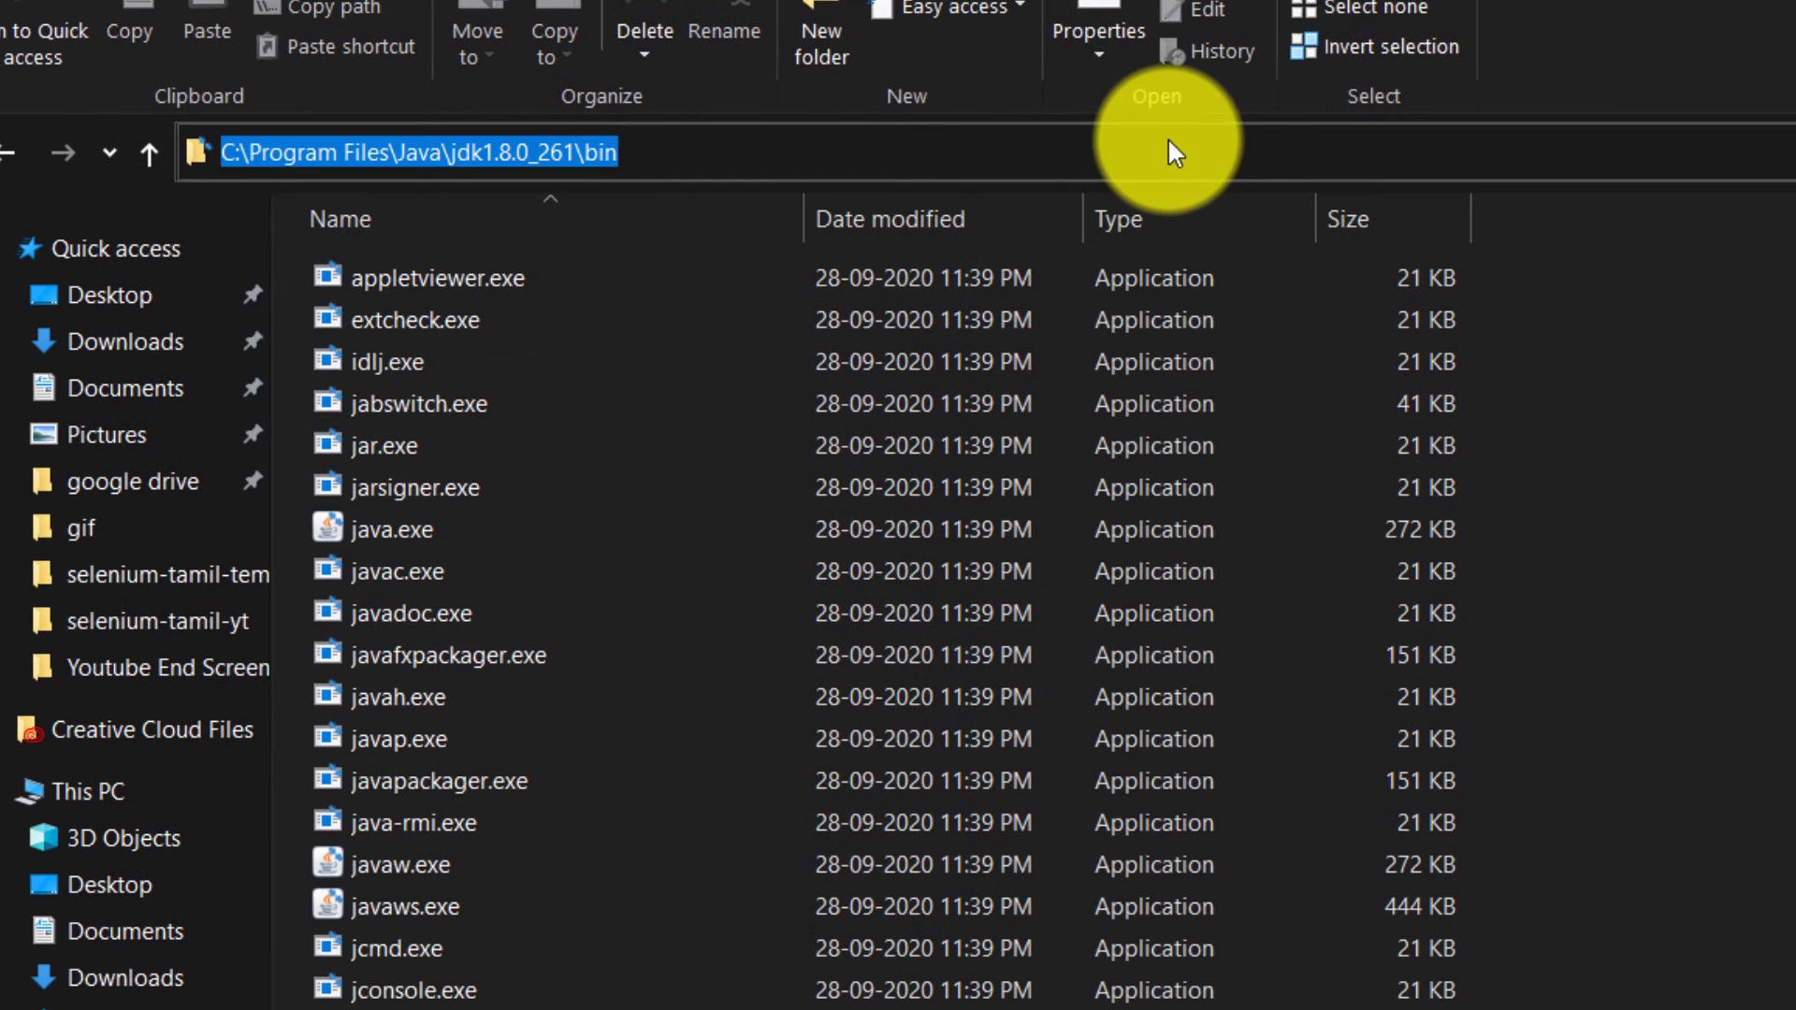
- Return to the Path variable's entries and add C:\Program Files\Java\jdk1.8.0_261\bin as a new entry, accepting the edit
key(alt+Tab)
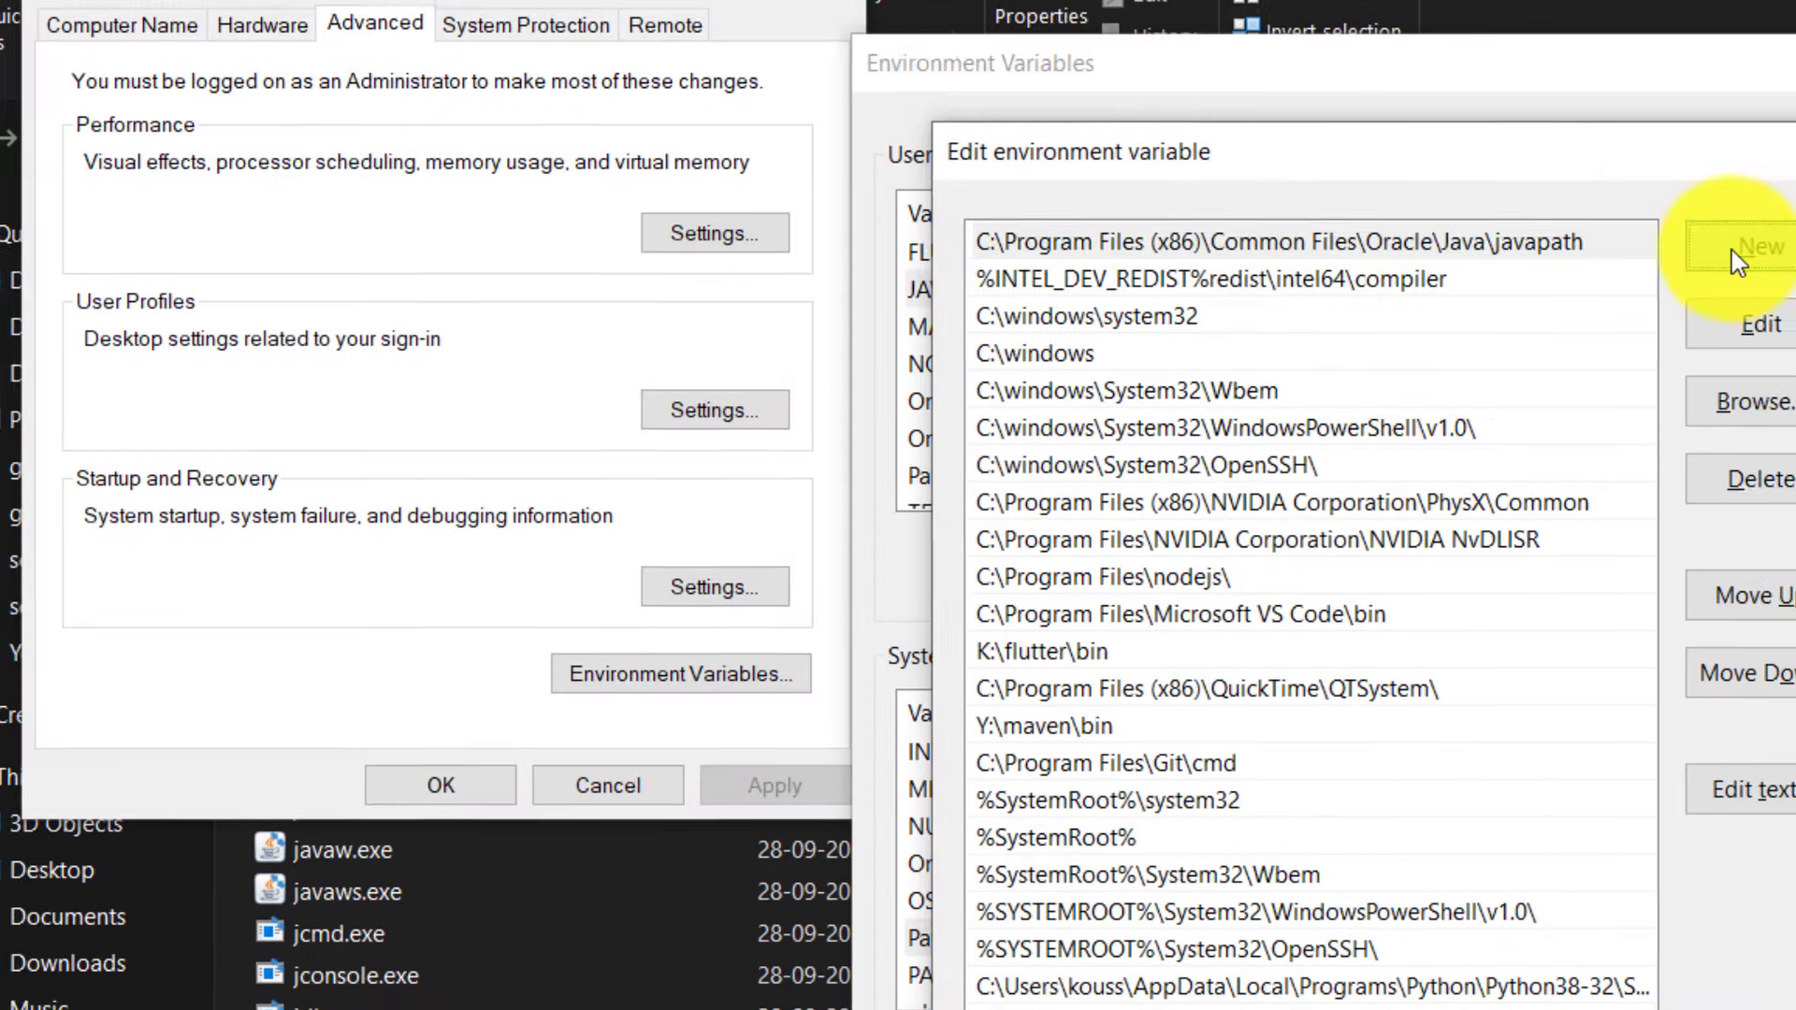
click(1732, 249)
key(ctrl+v)
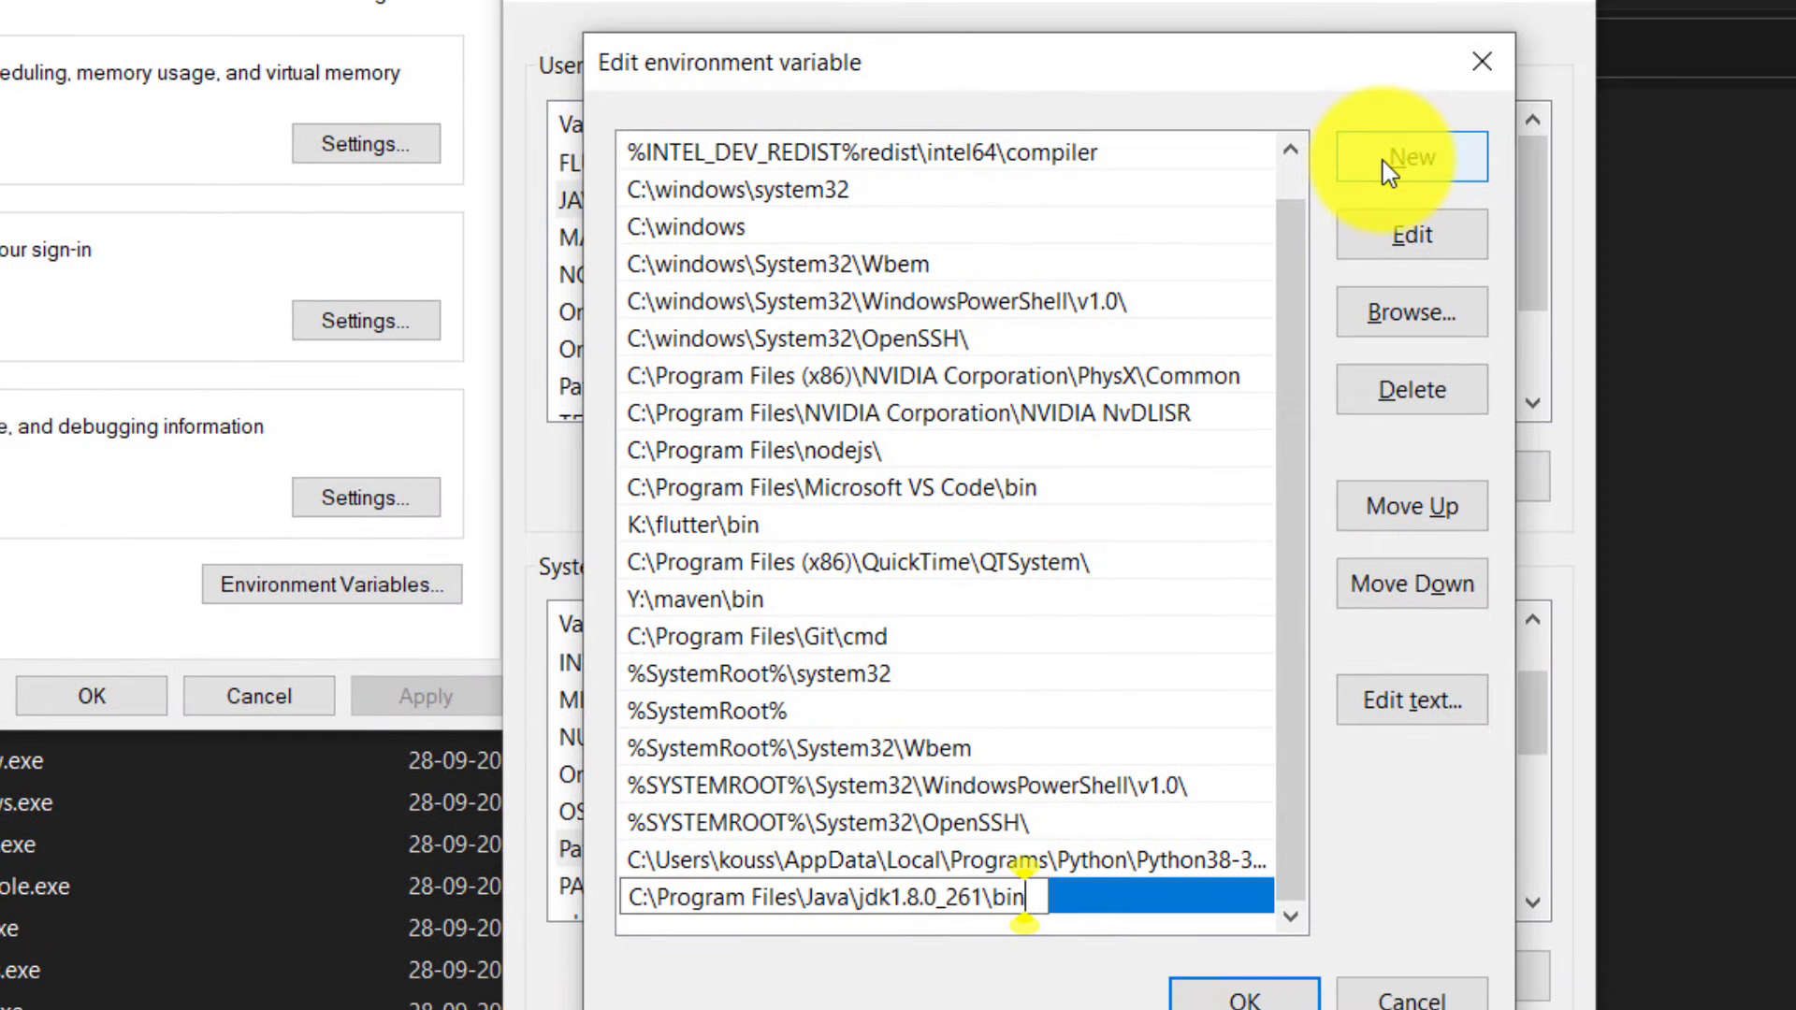
click(1245, 994)
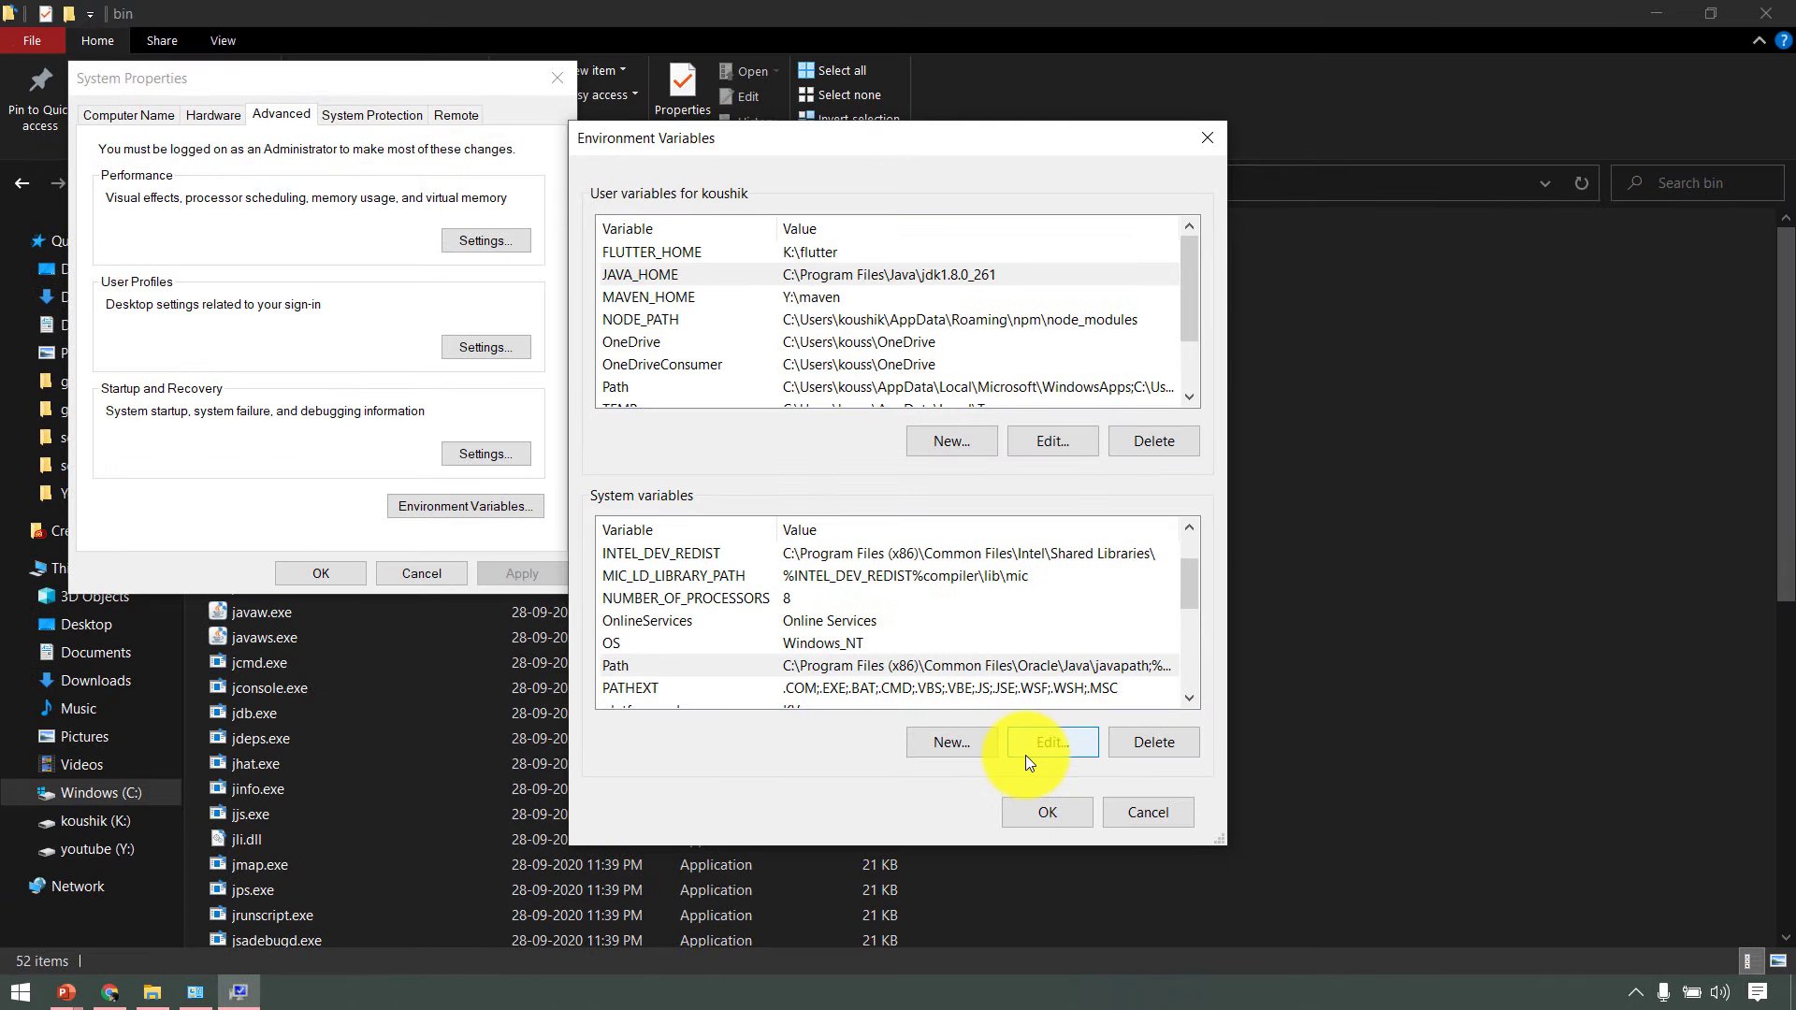
- Review the JAVA_HOME and Path variables, save the environment variable changes, and close System Properties and File Explorer
click(794, 277)
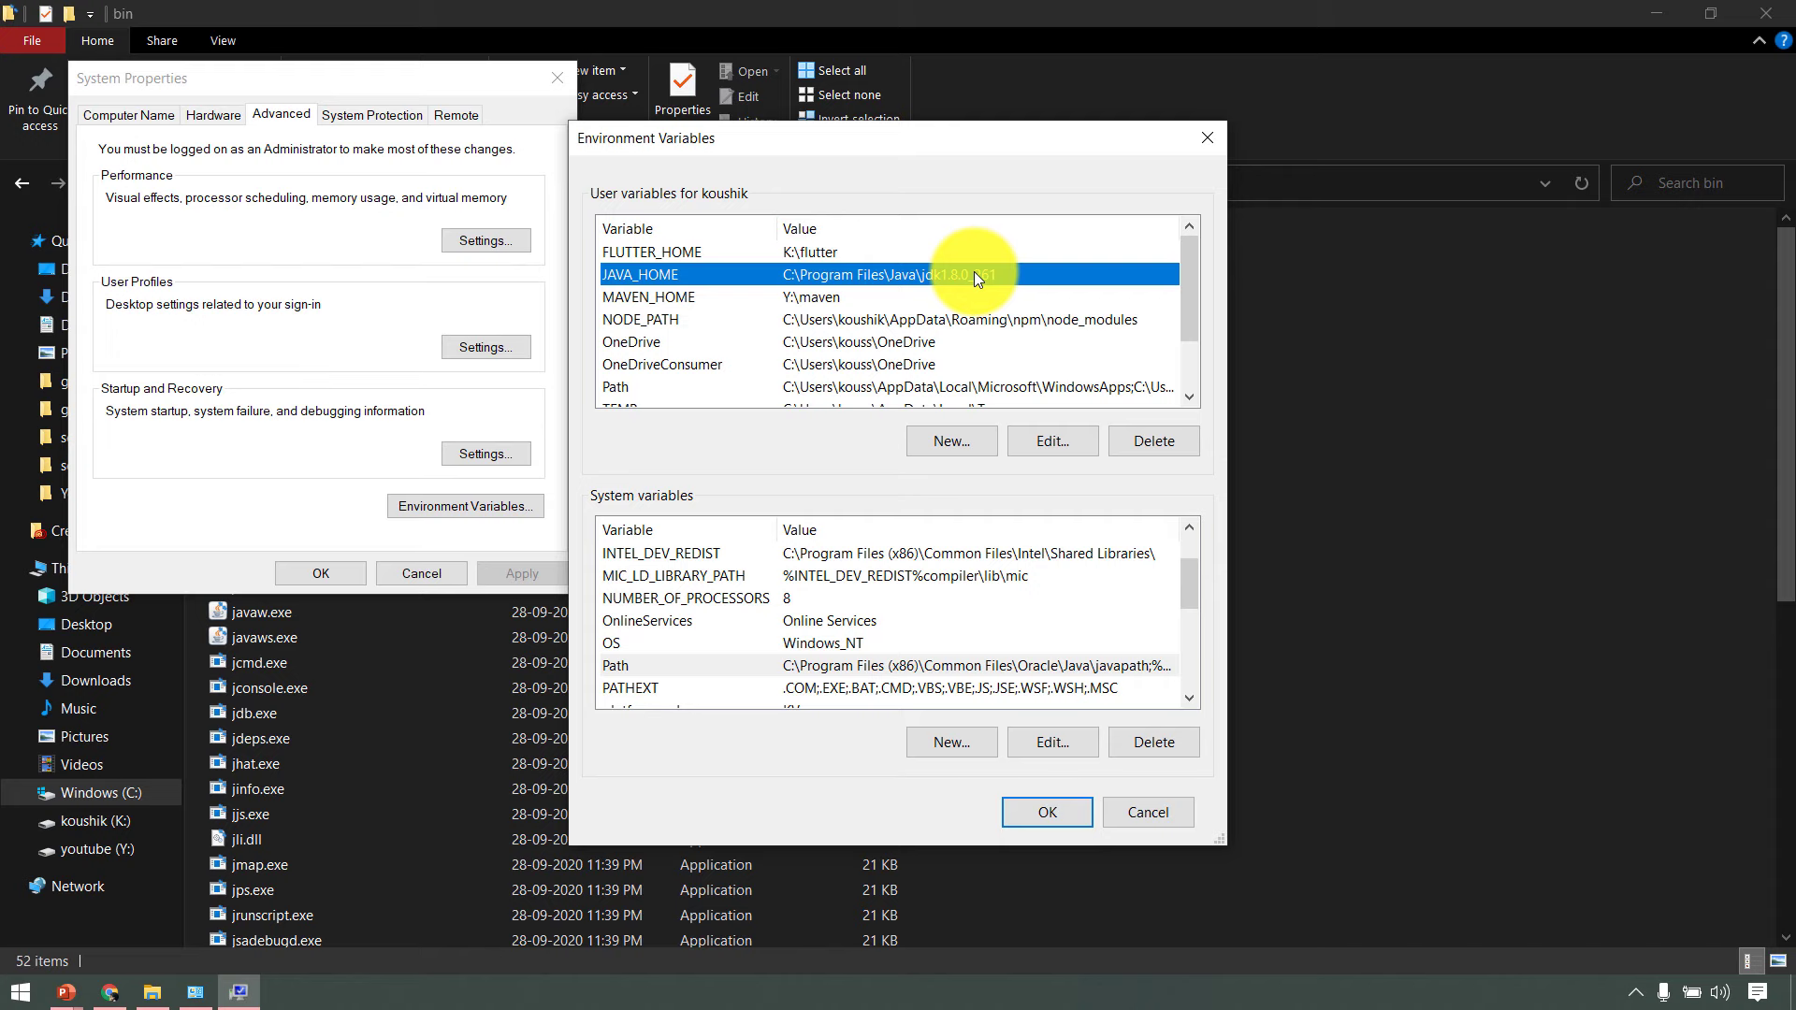
click(833, 670)
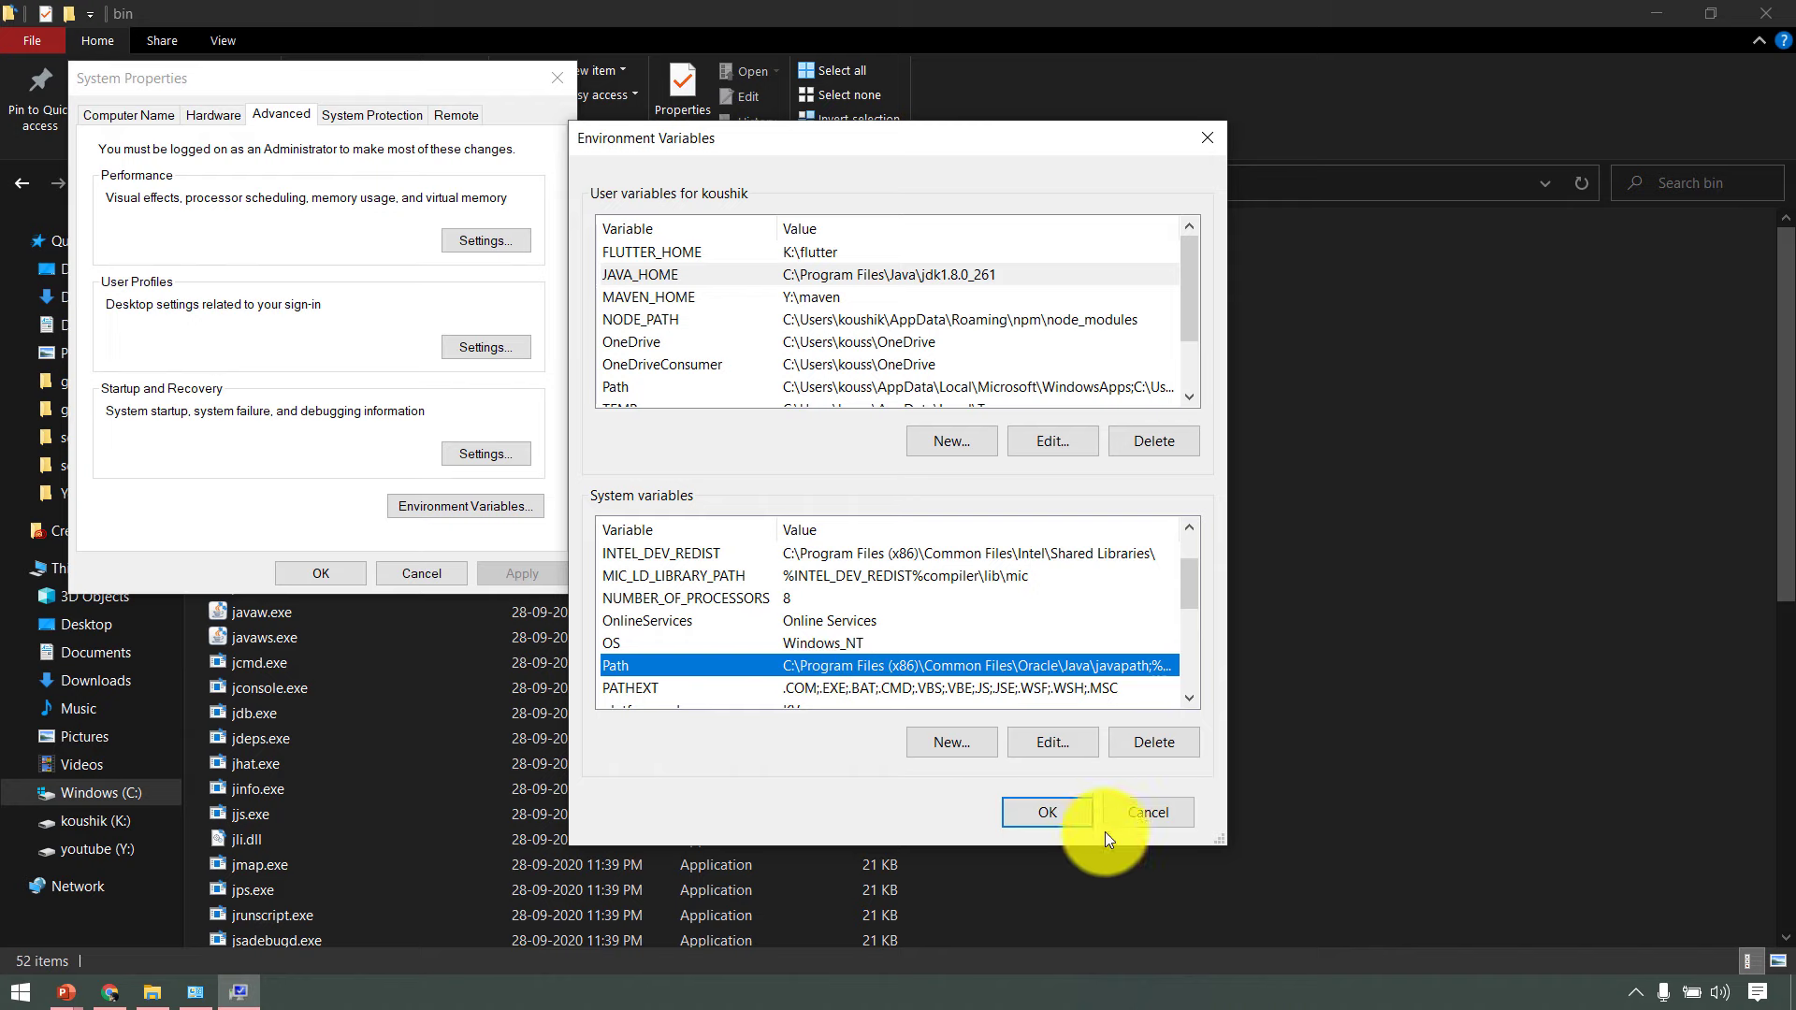
click(1050, 817)
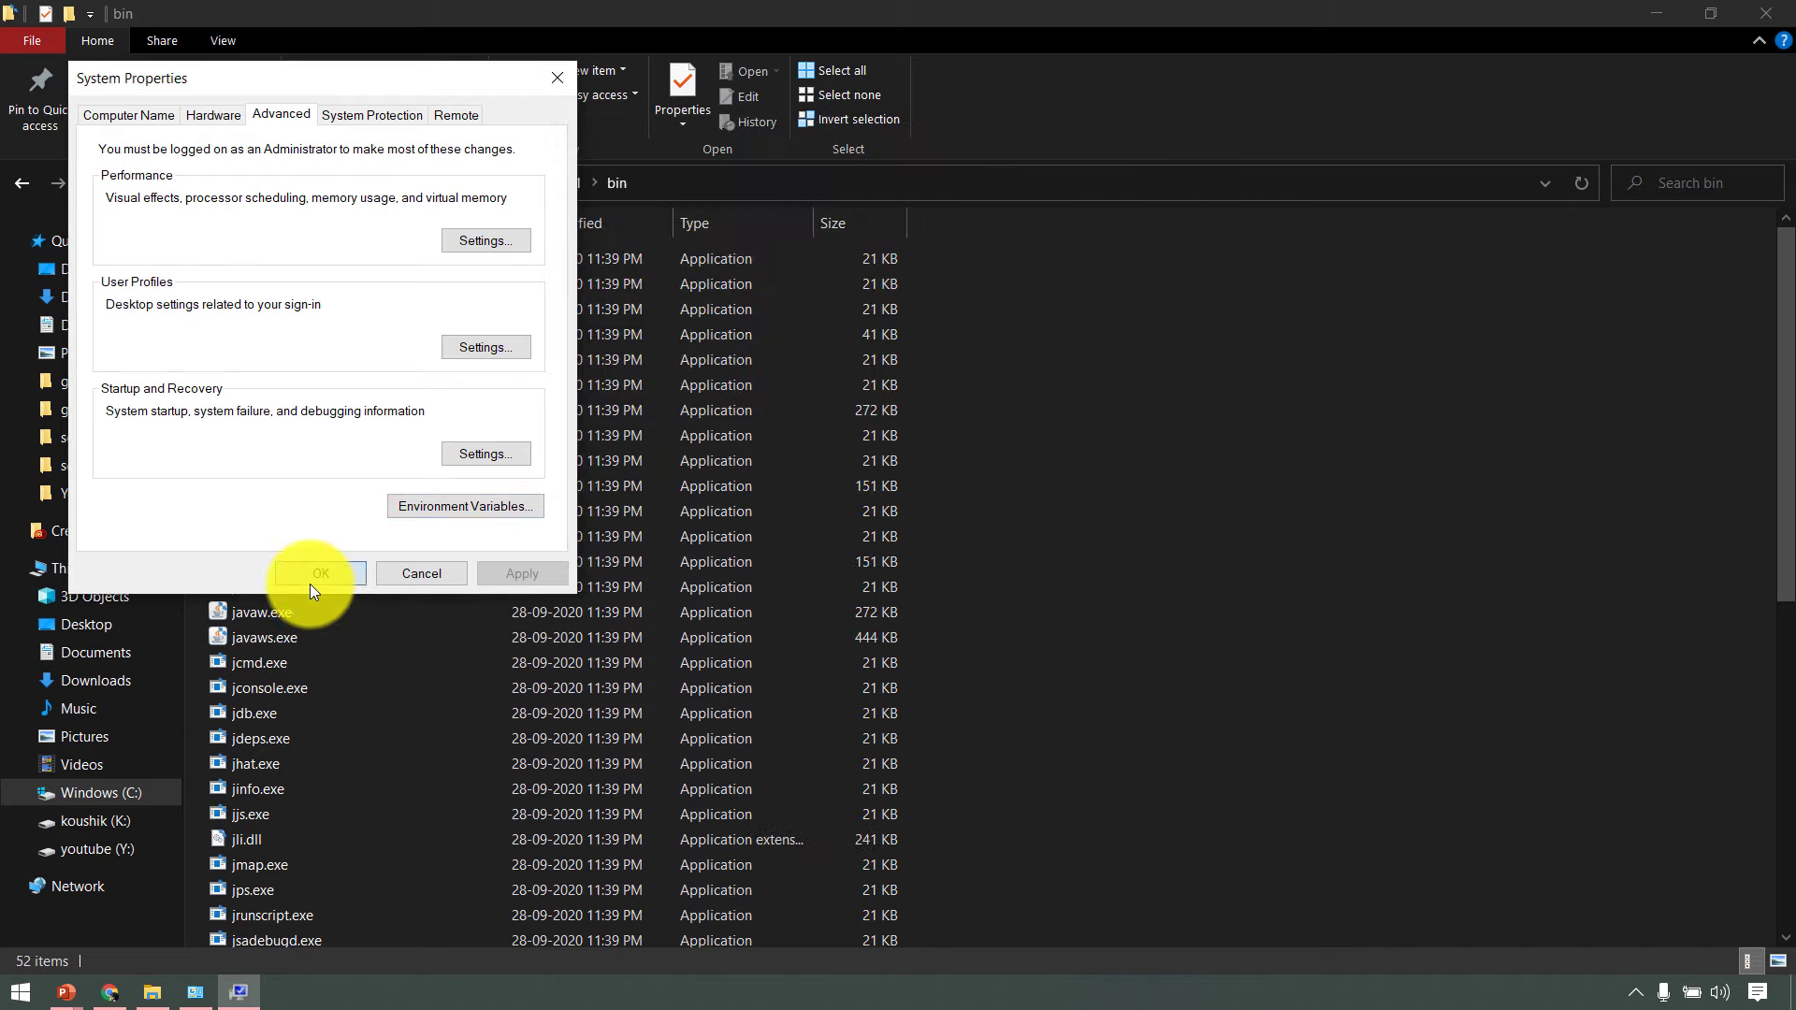
click(312, 578)
click(1765, 13)
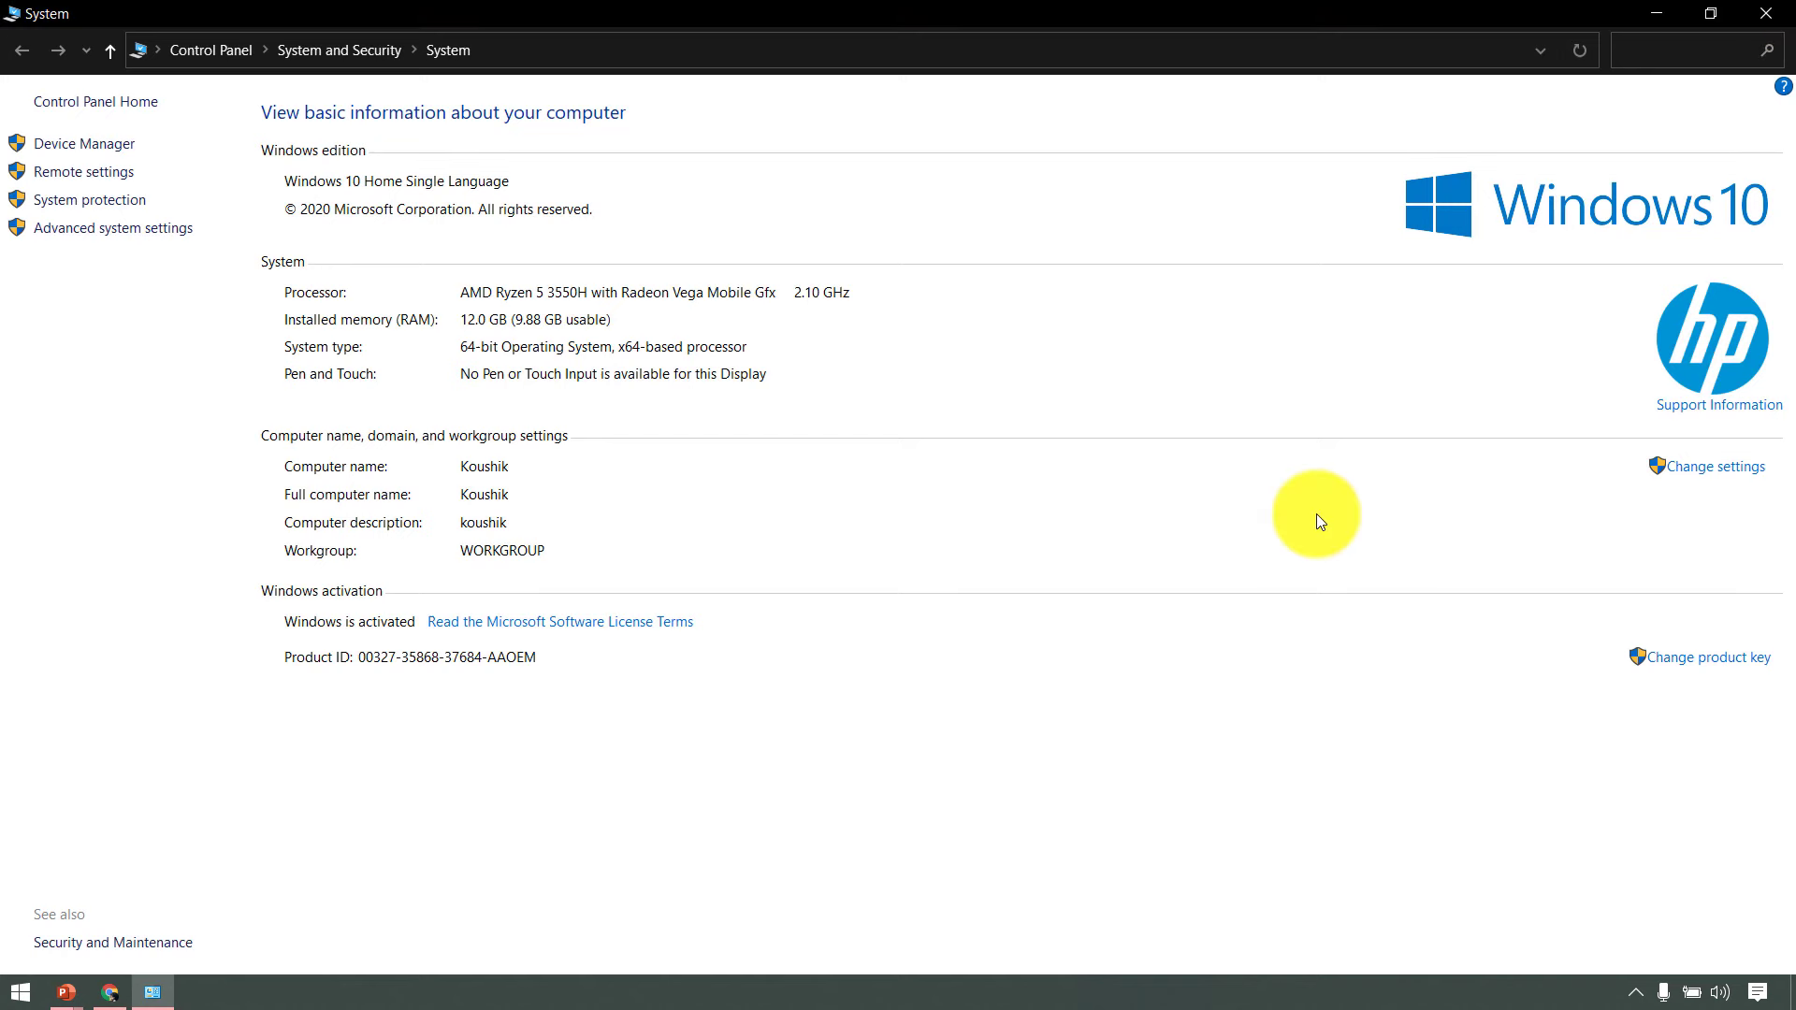
- Open a Command Prompt and run java -version to check the Java installation
key(super+r)
text(cmd)
key(Return)
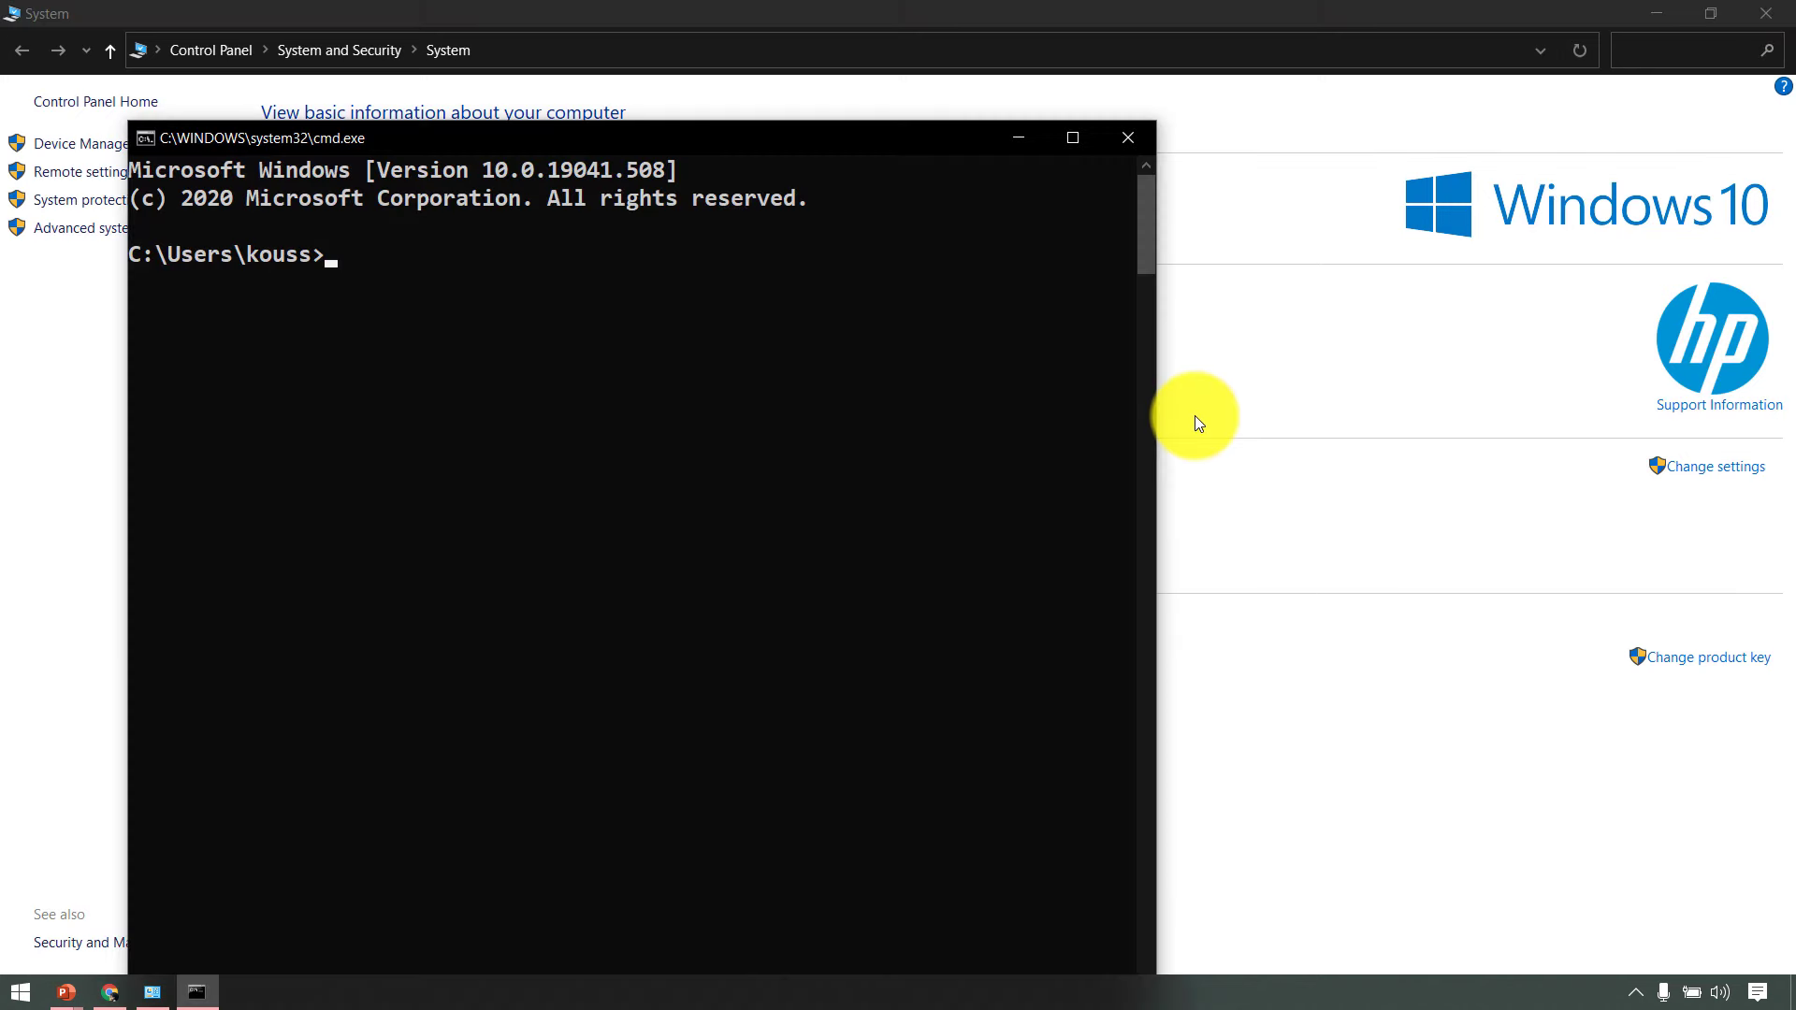
text(java -version)
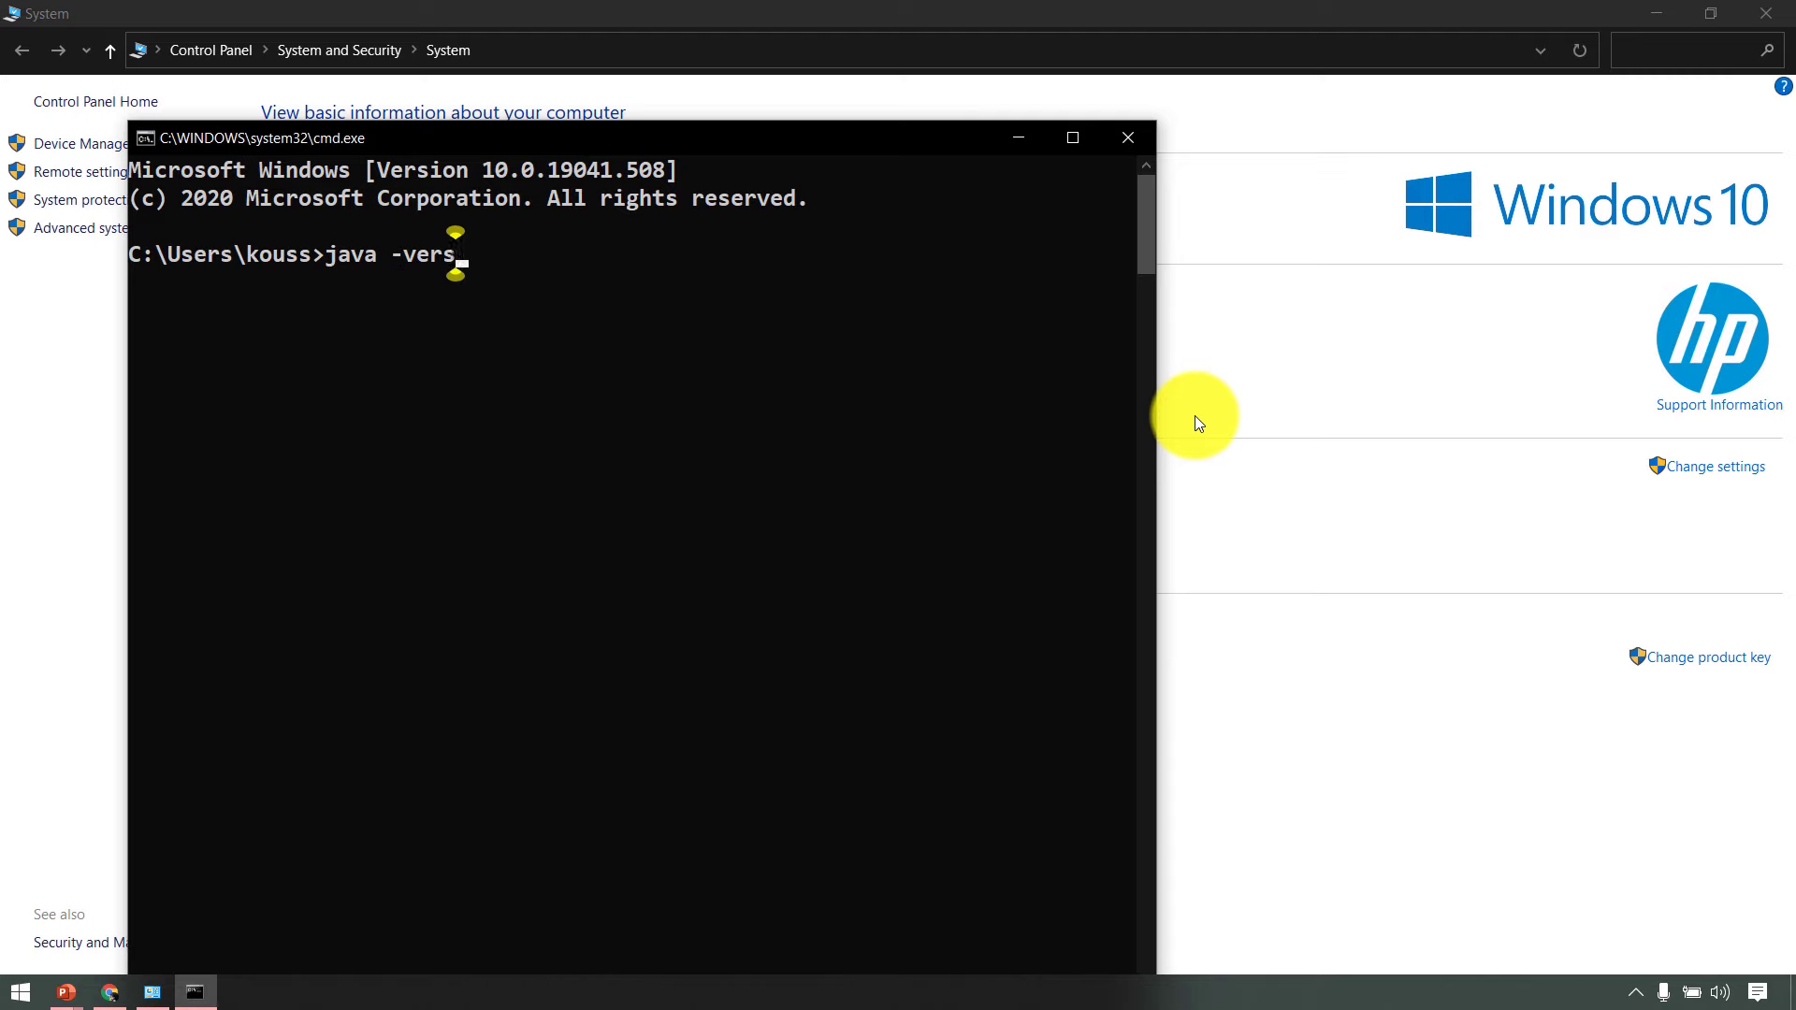
key(Return)
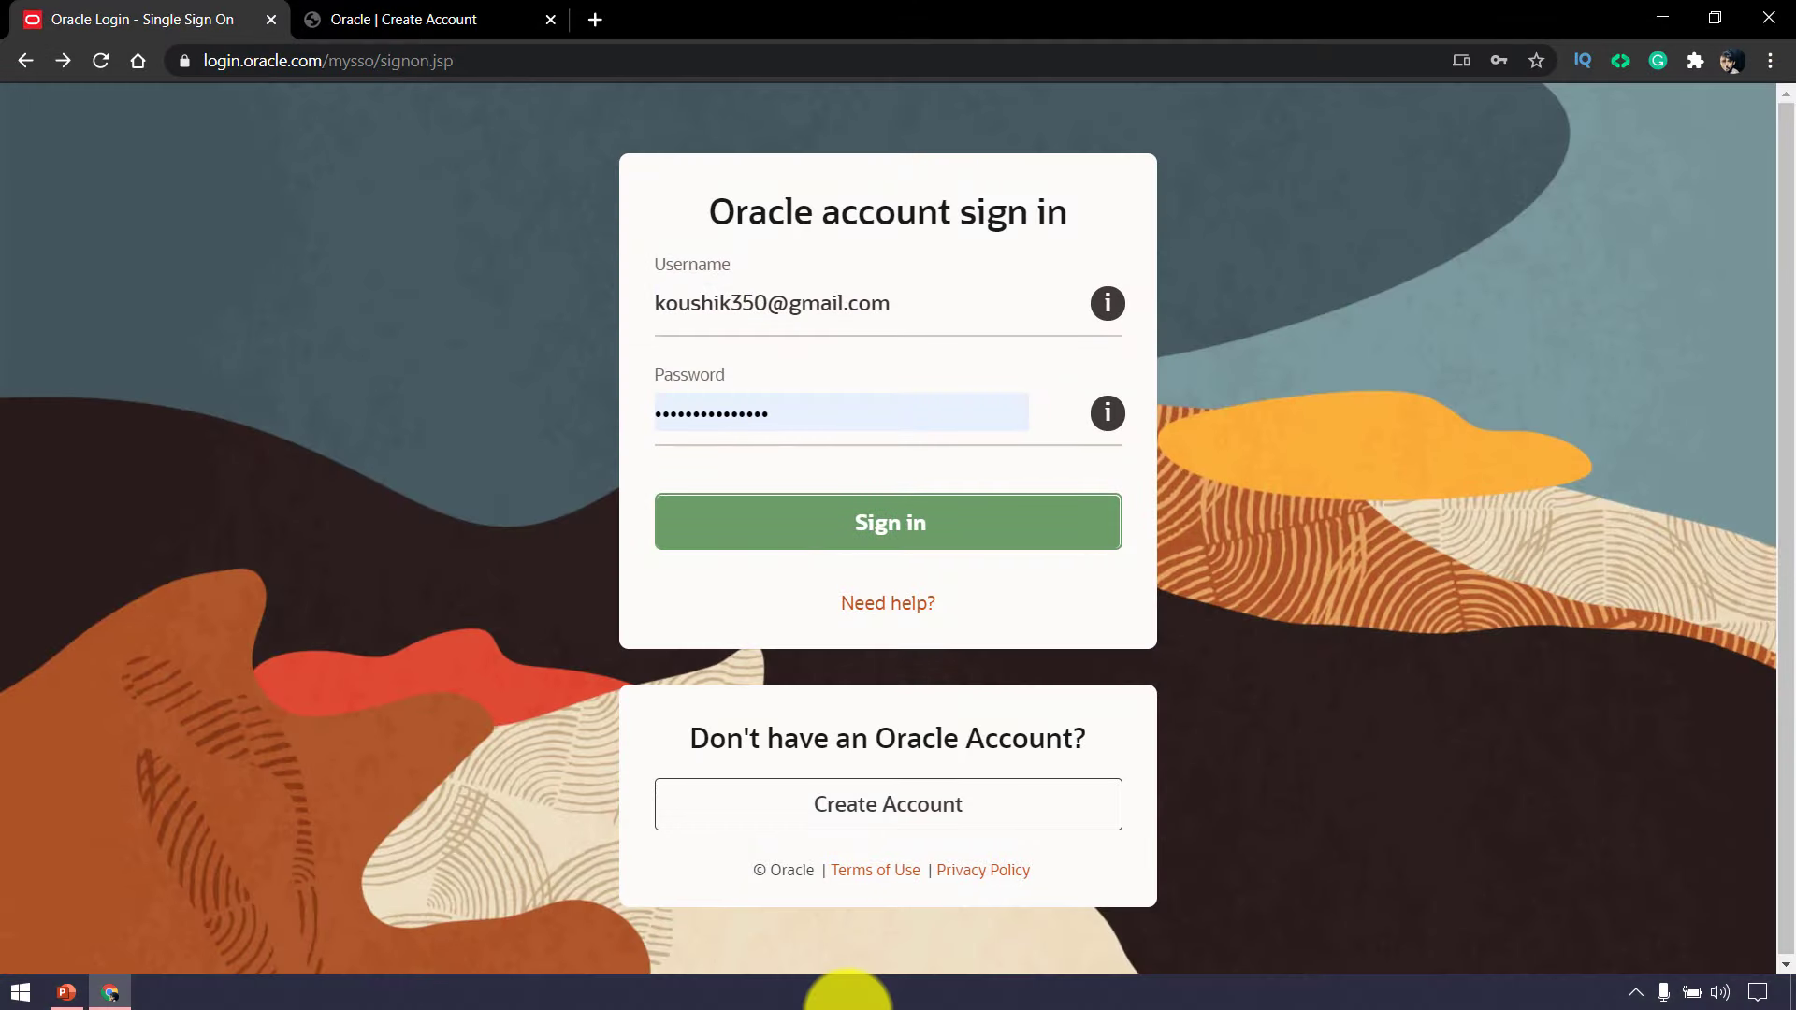
- Search the web for eclipse download and open the Eclipse Foundation's Eclipse Downloads page
click(561, 60)
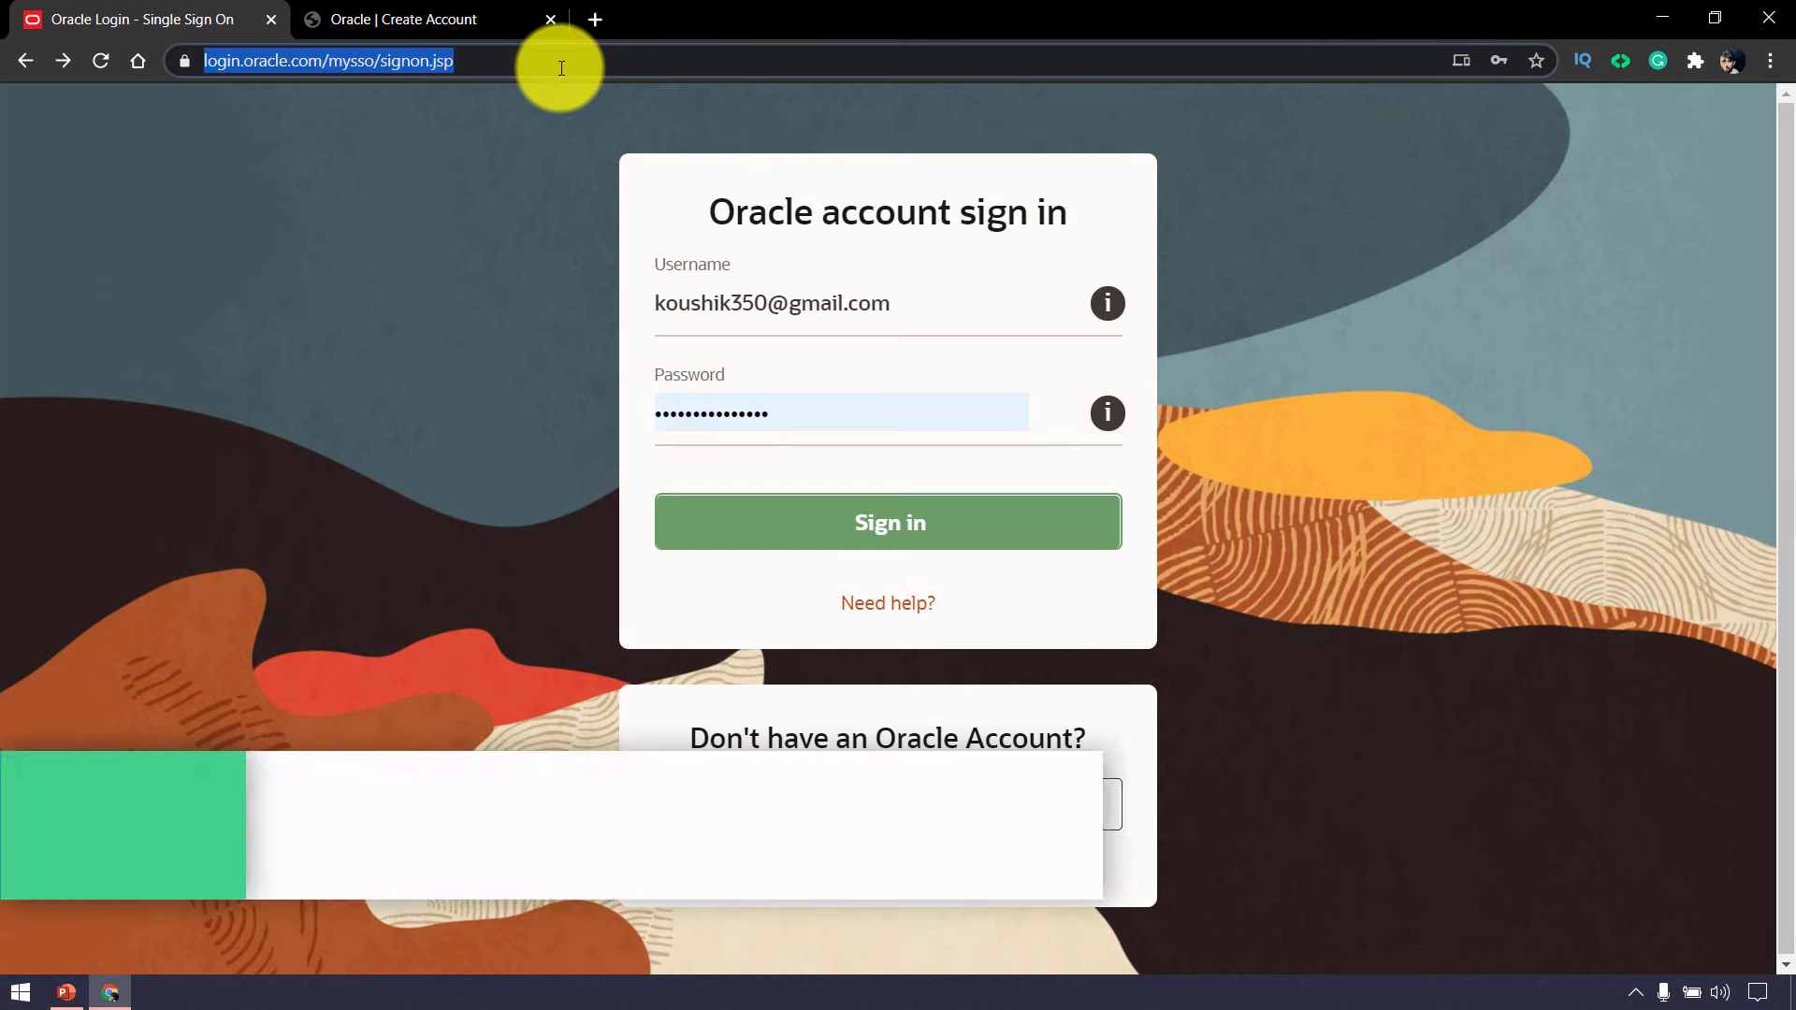
text(elcips)
key(Down)
key(Down)
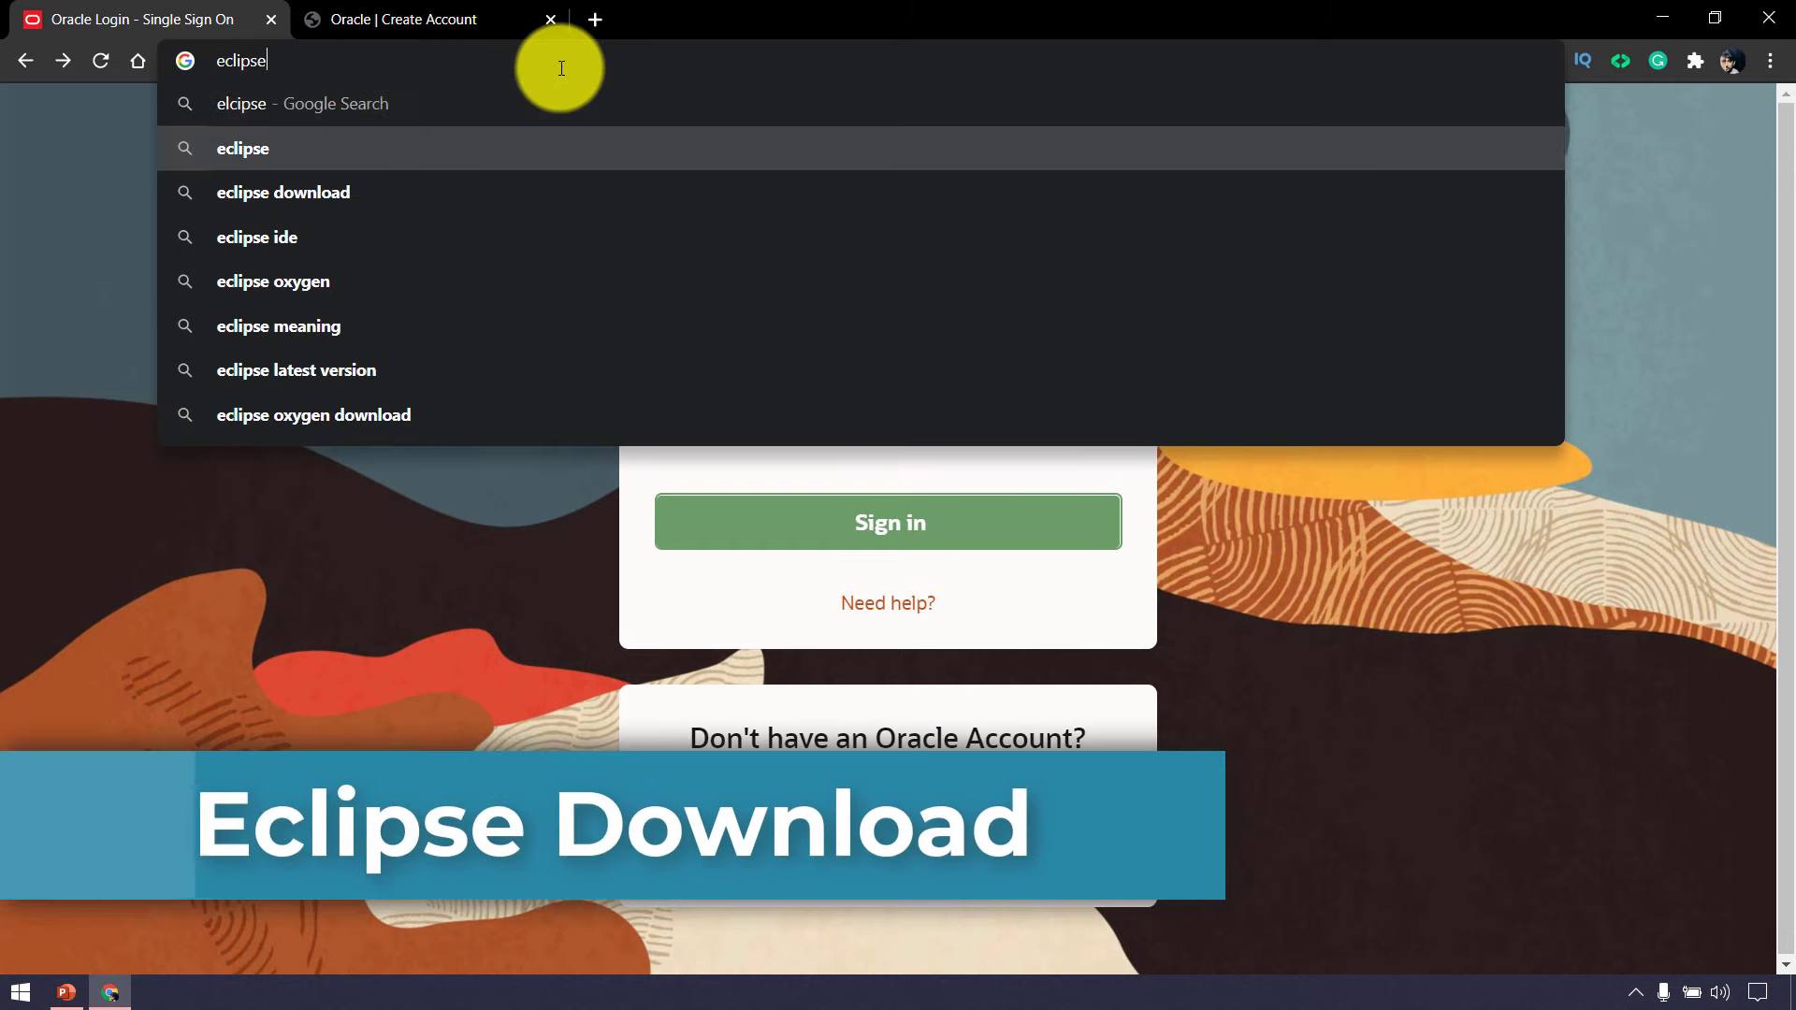
key(Return)
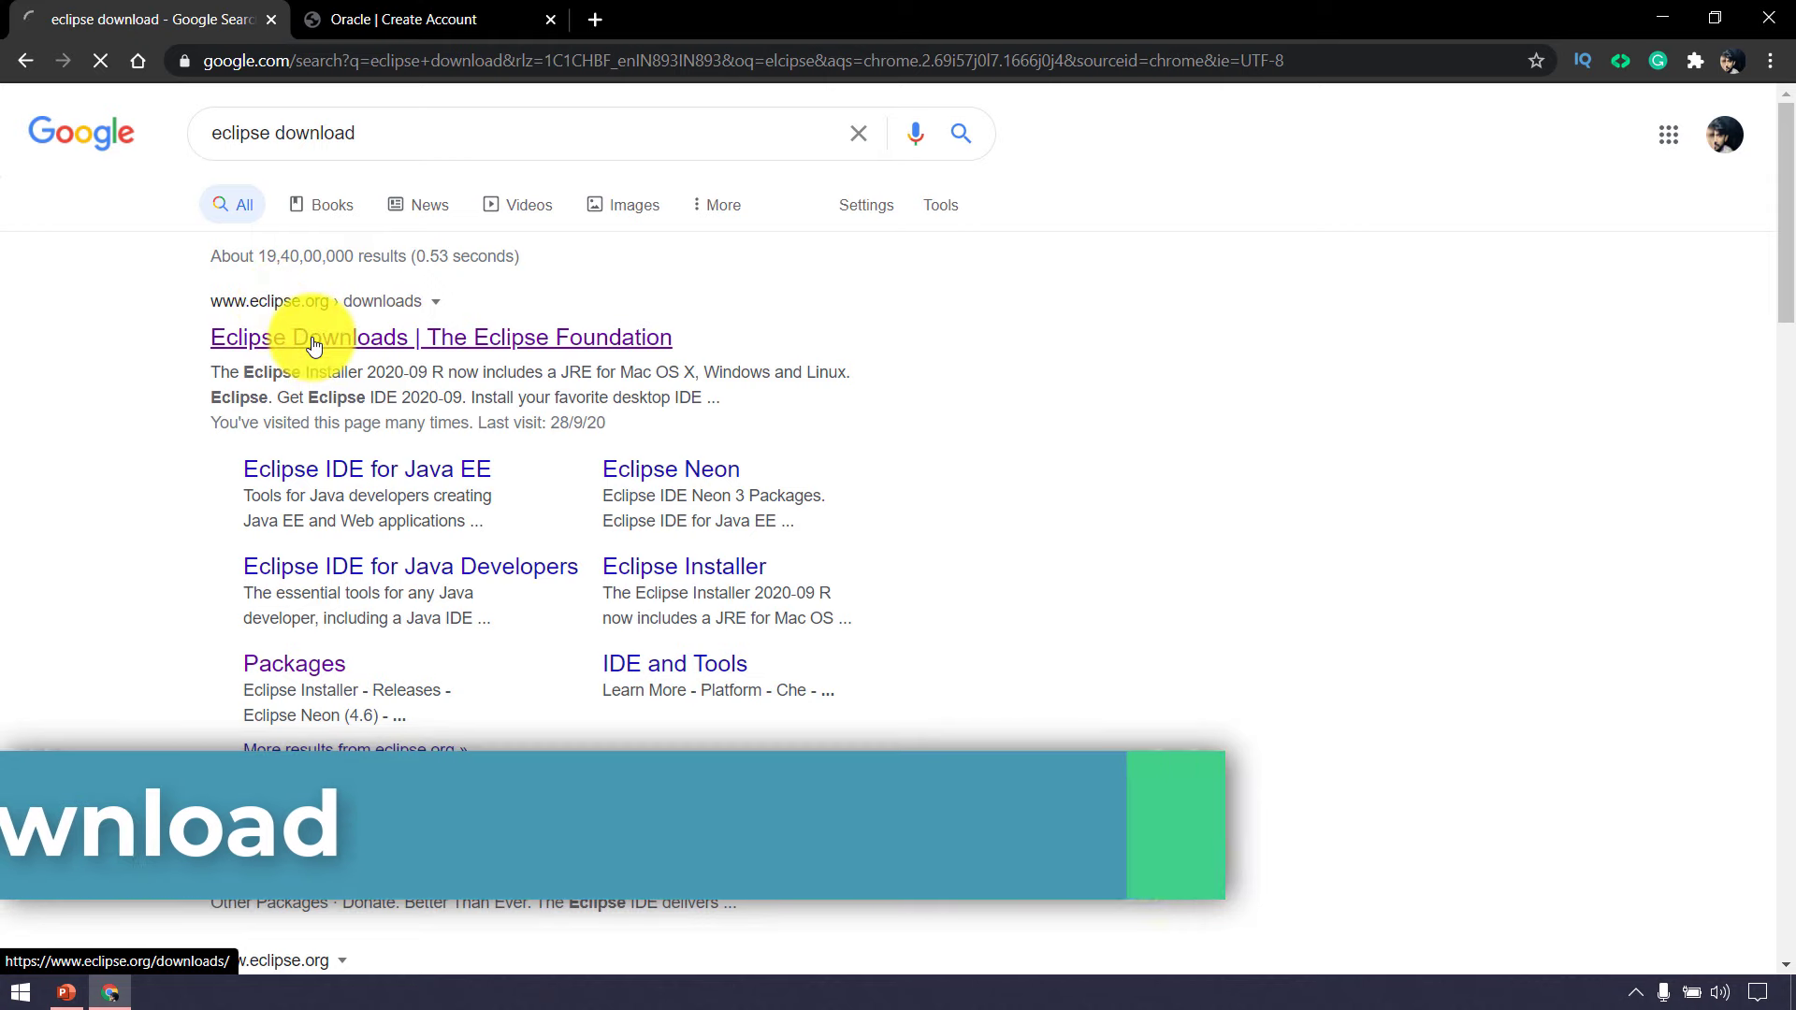
click(313, 342)
- Open the Eclipse IDE download packages and go to the Eclipse 2019-12 (4.14) release
scroll(109, 477, down, 3)
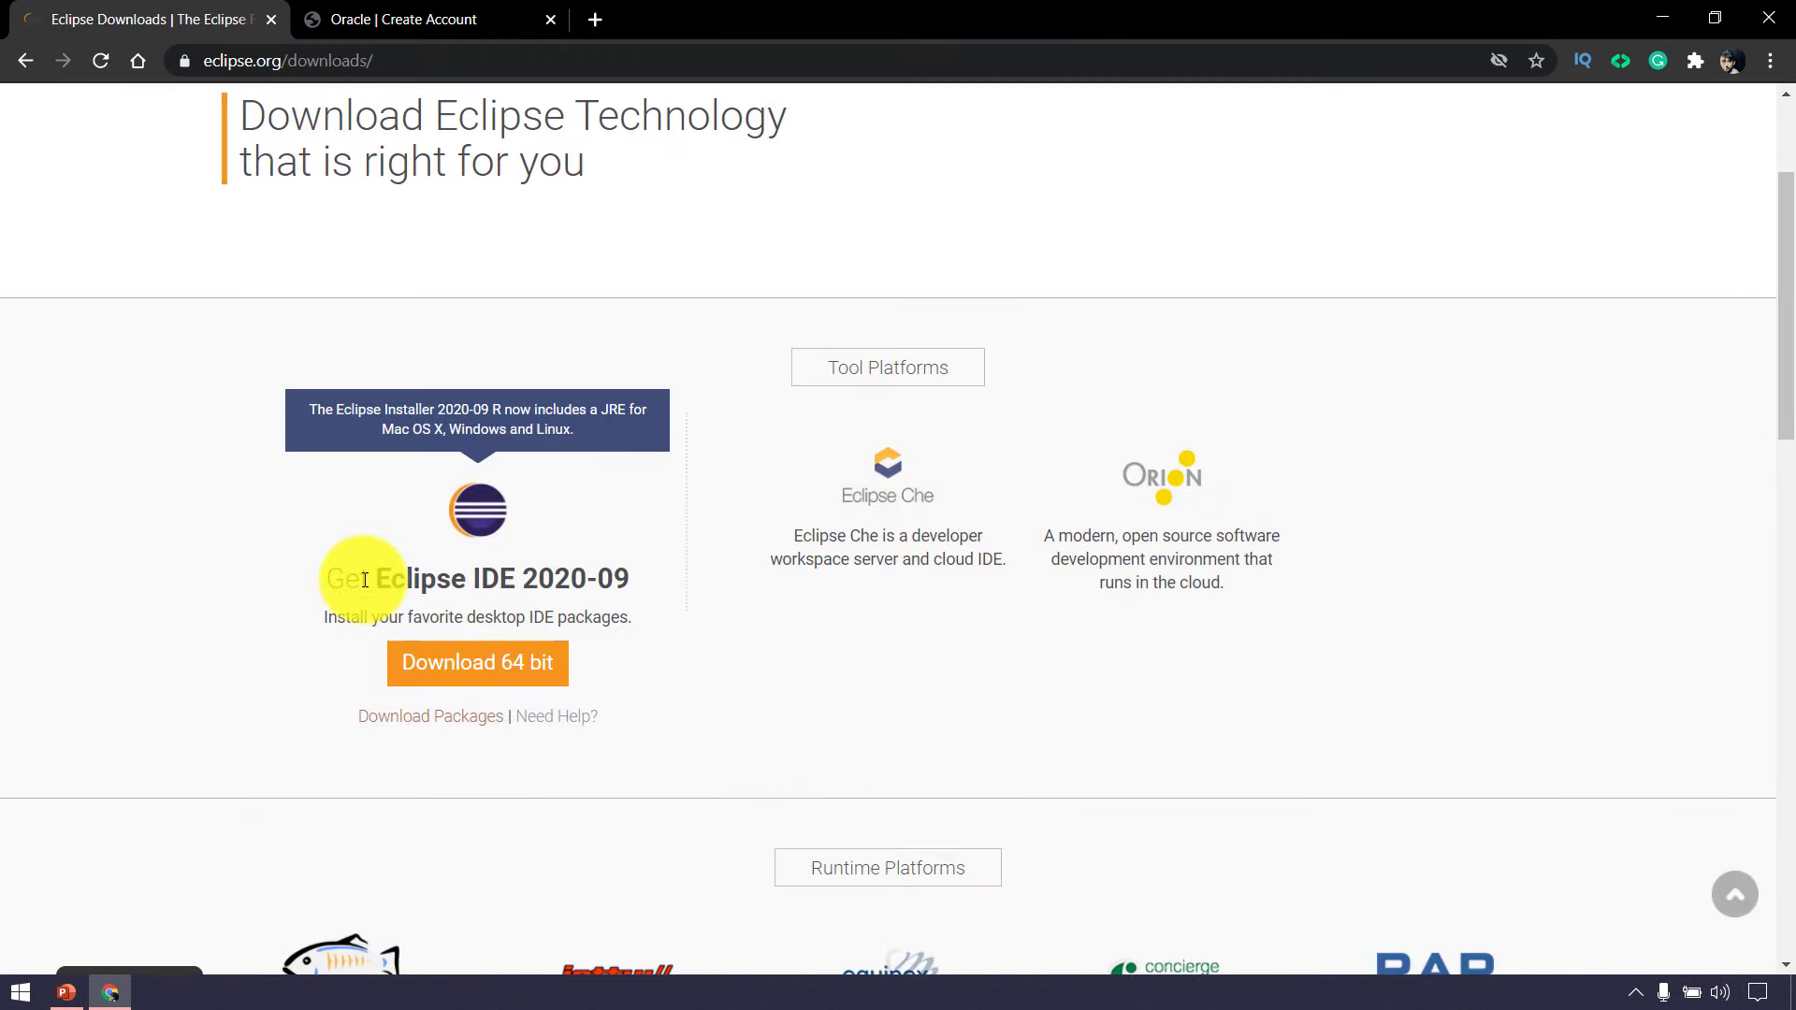
drag(368, 580, 637, 582)
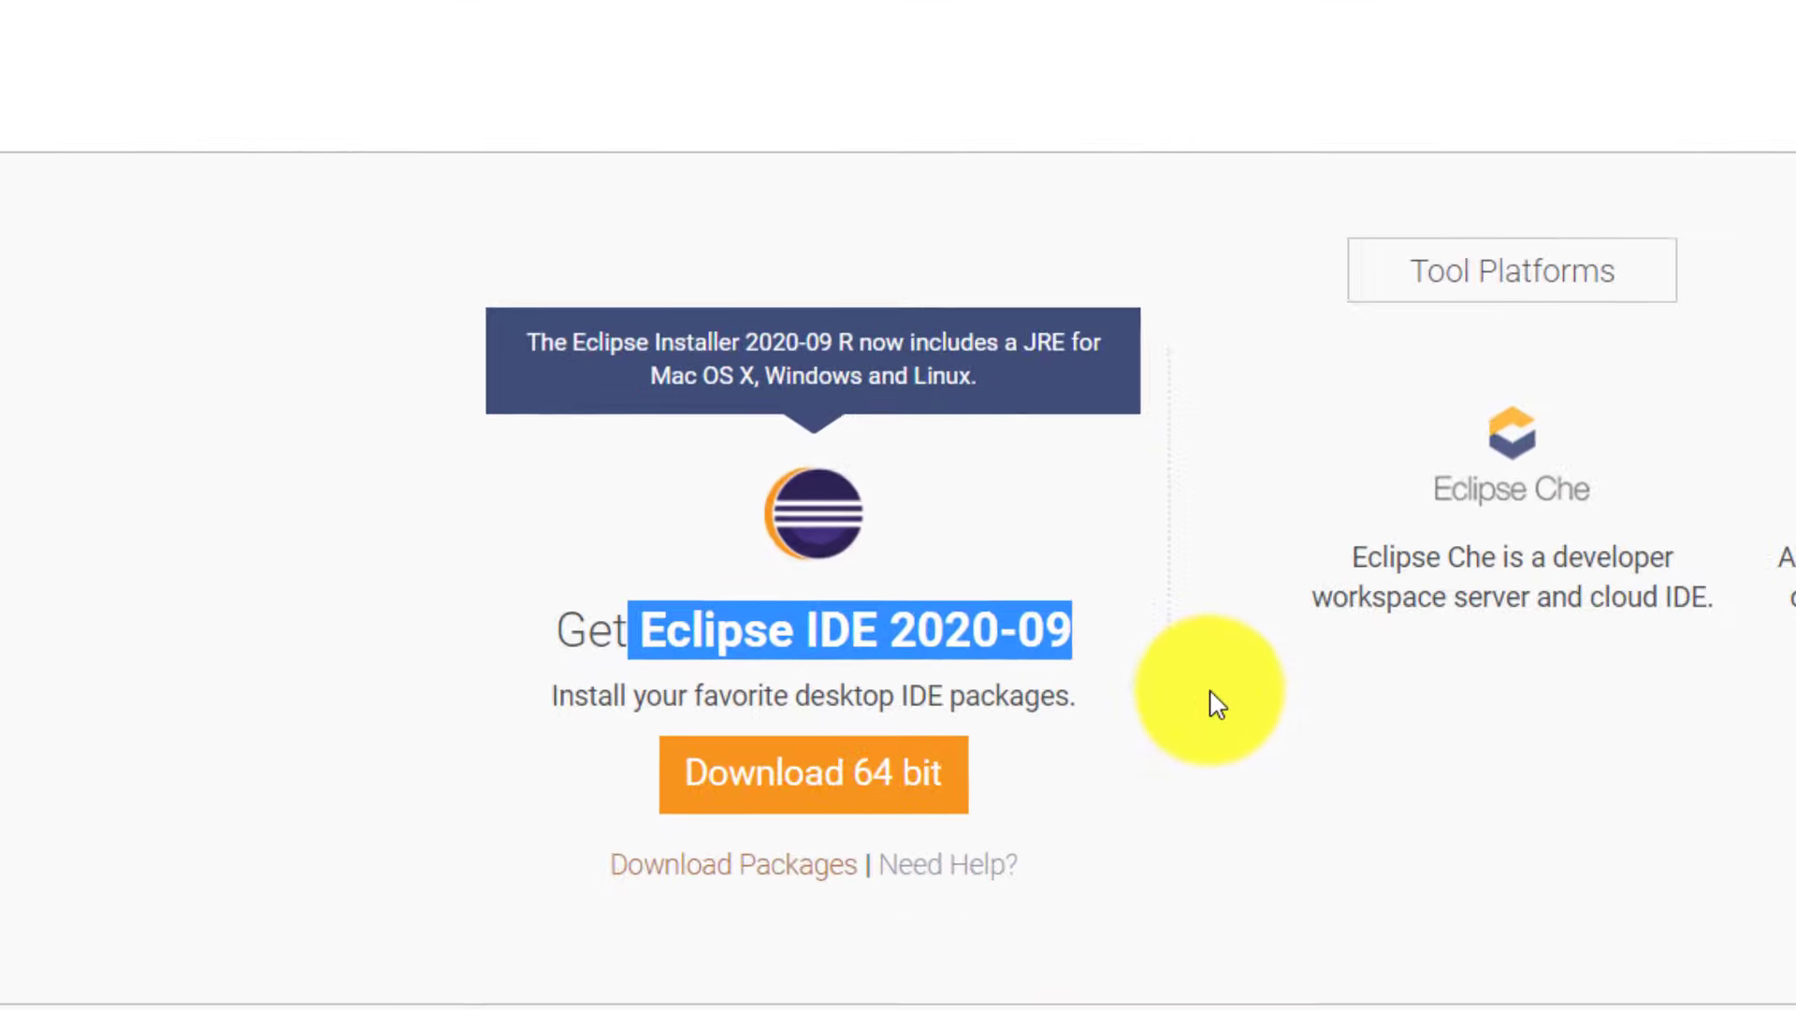
click(973, 679)
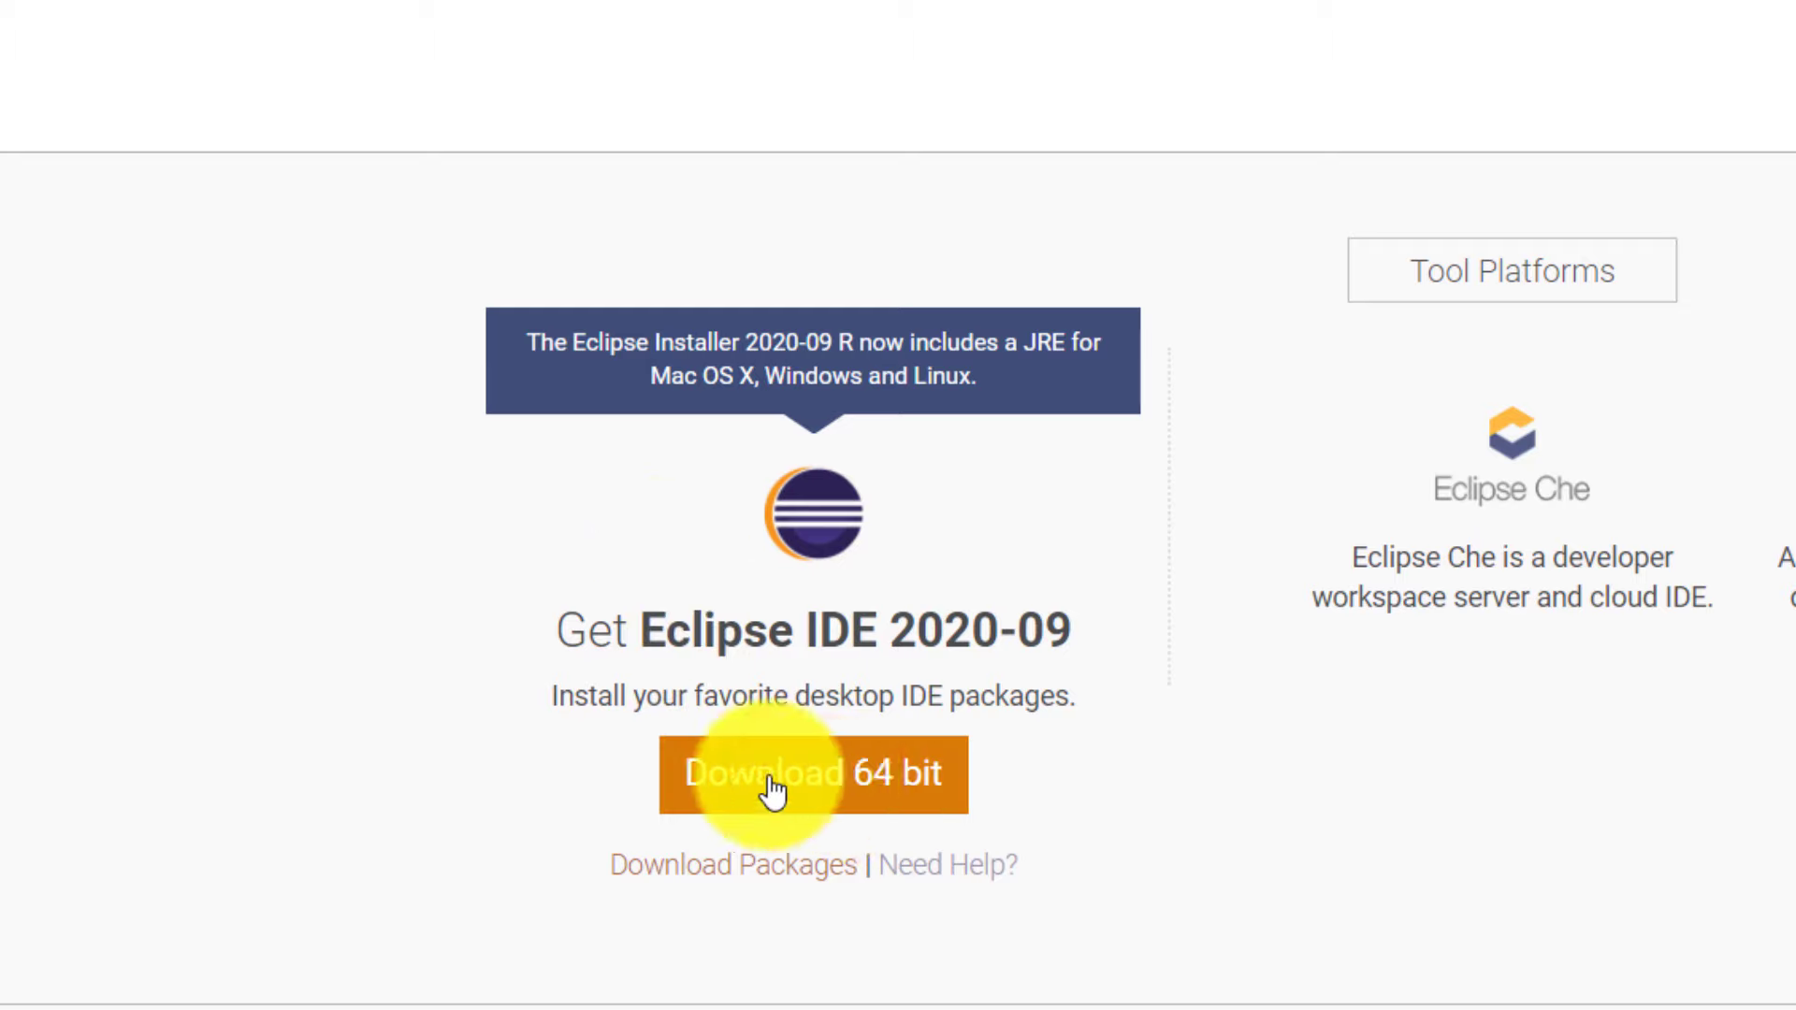
click(762, 880)
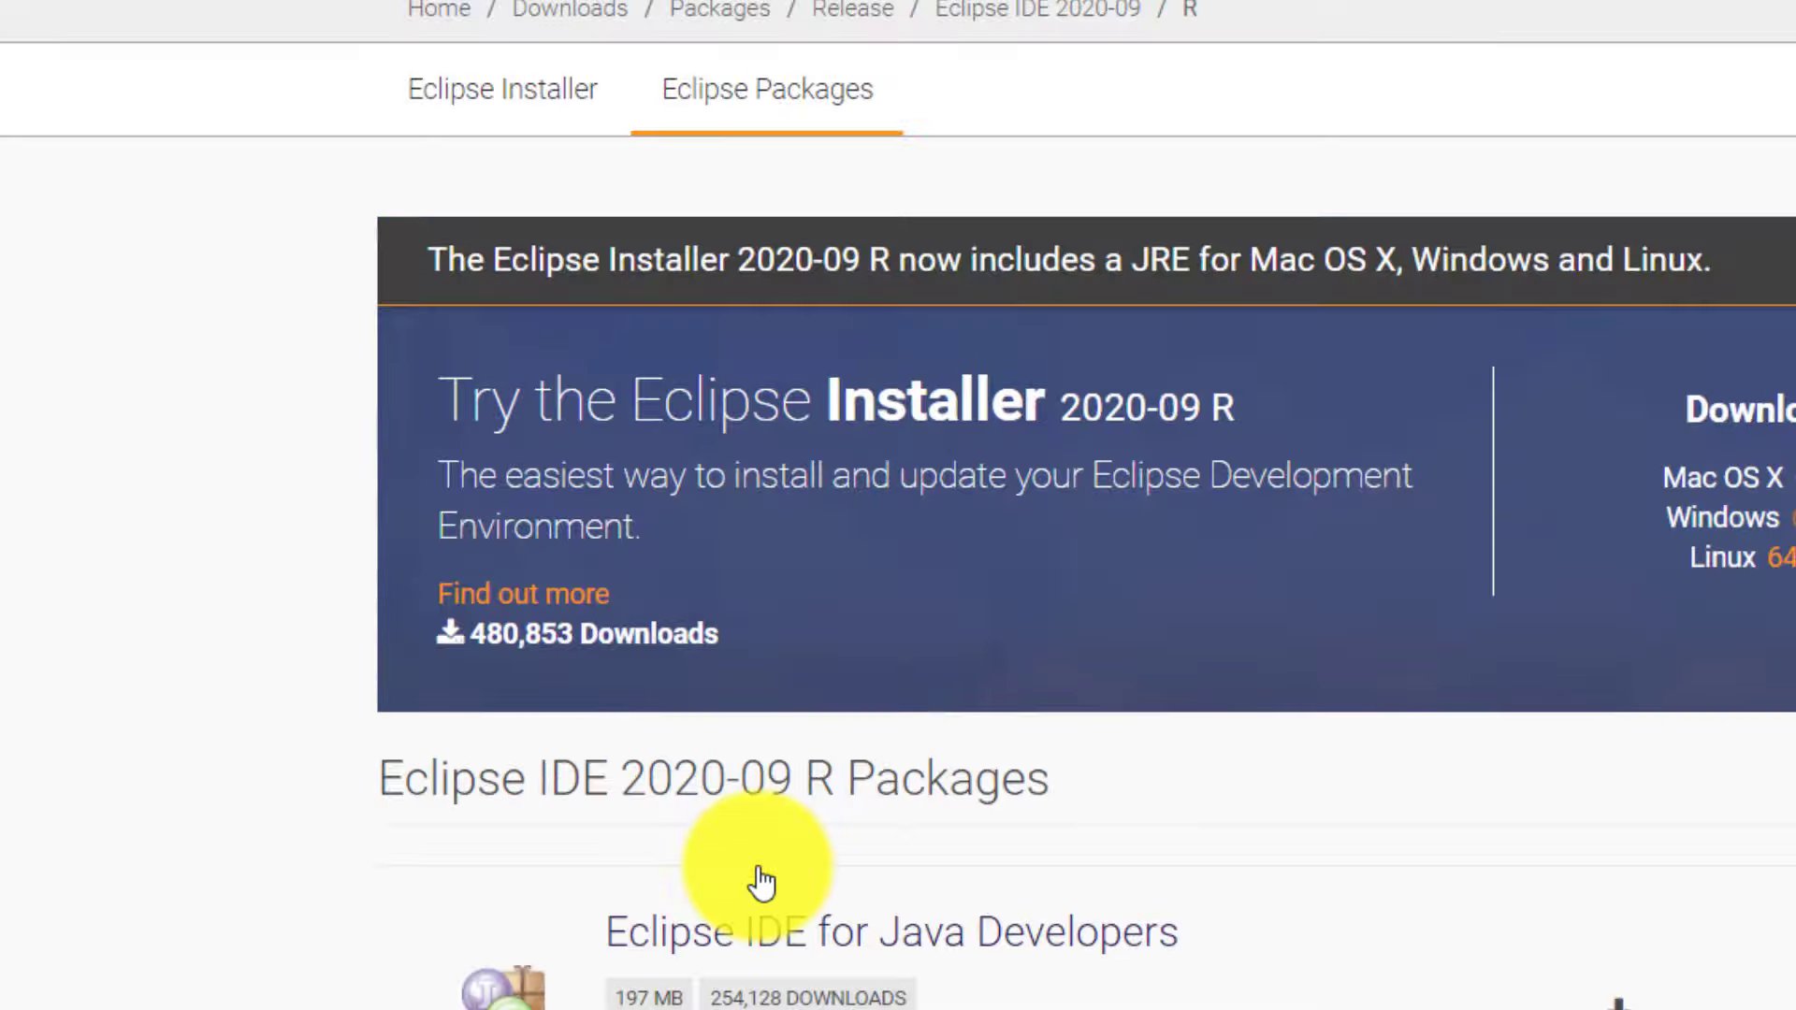
scroll(1705, 854, down, 8)
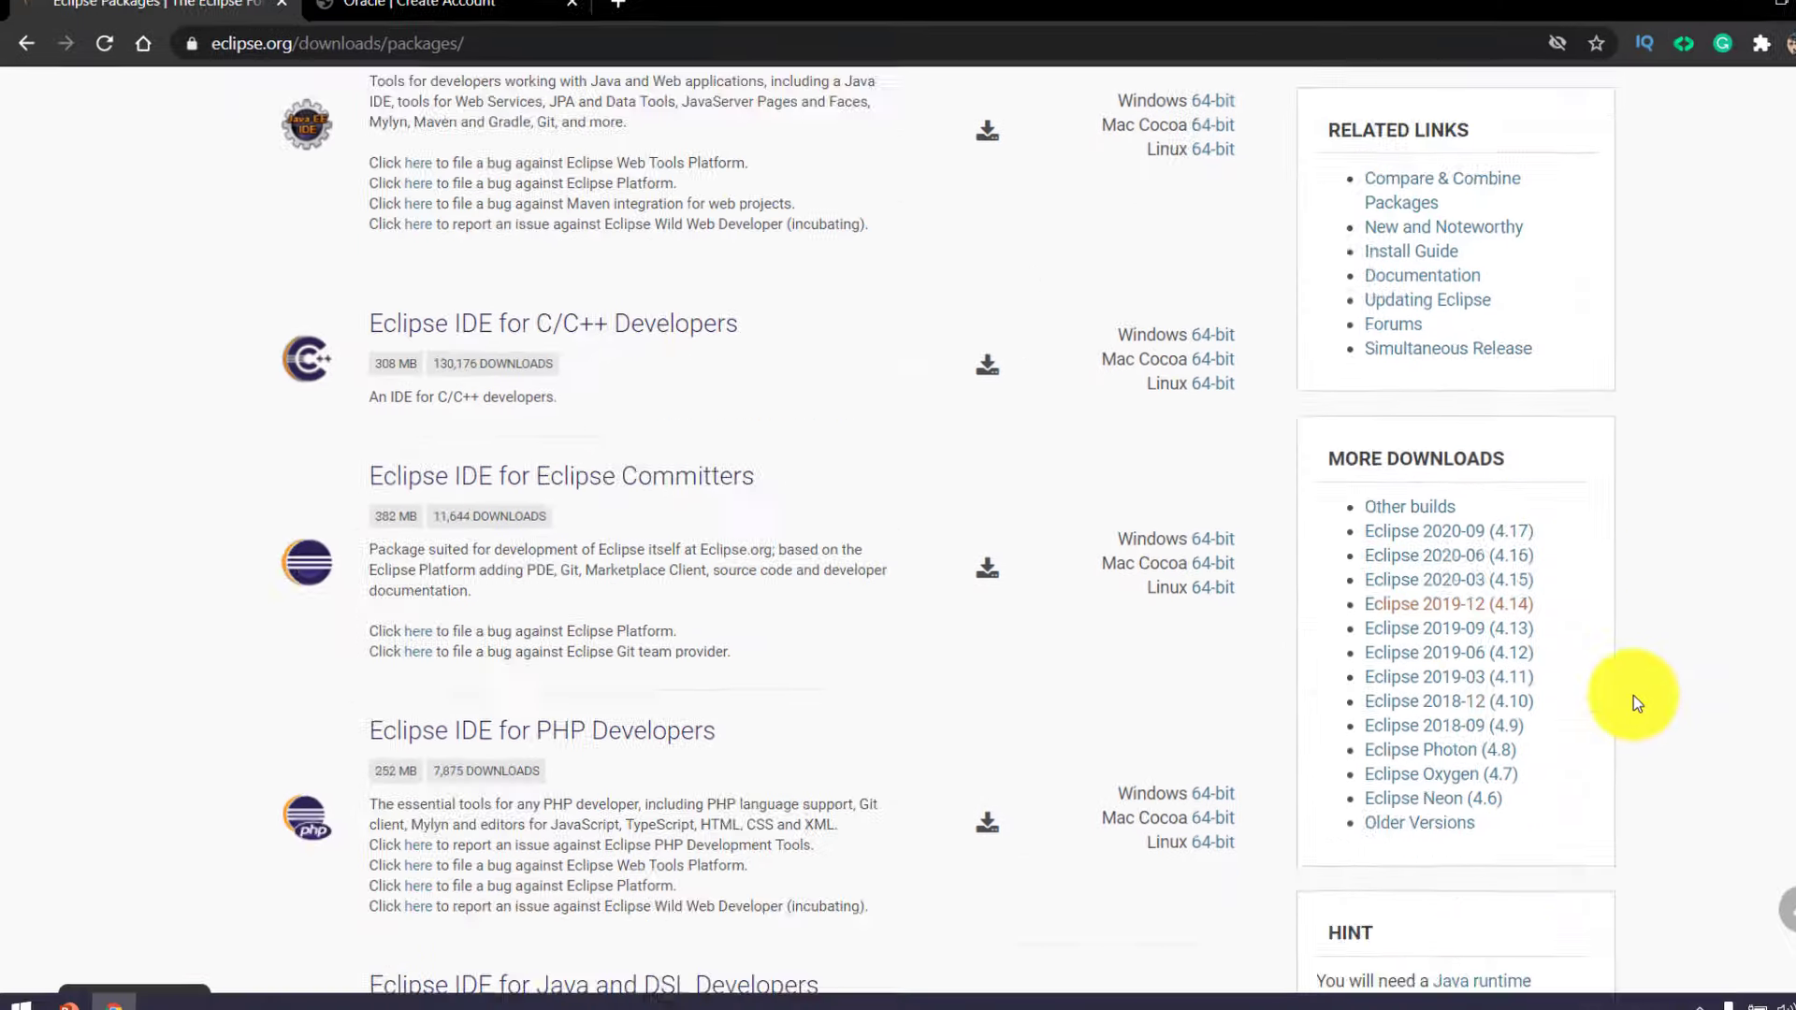
scroll(1619, 705, down, 3)
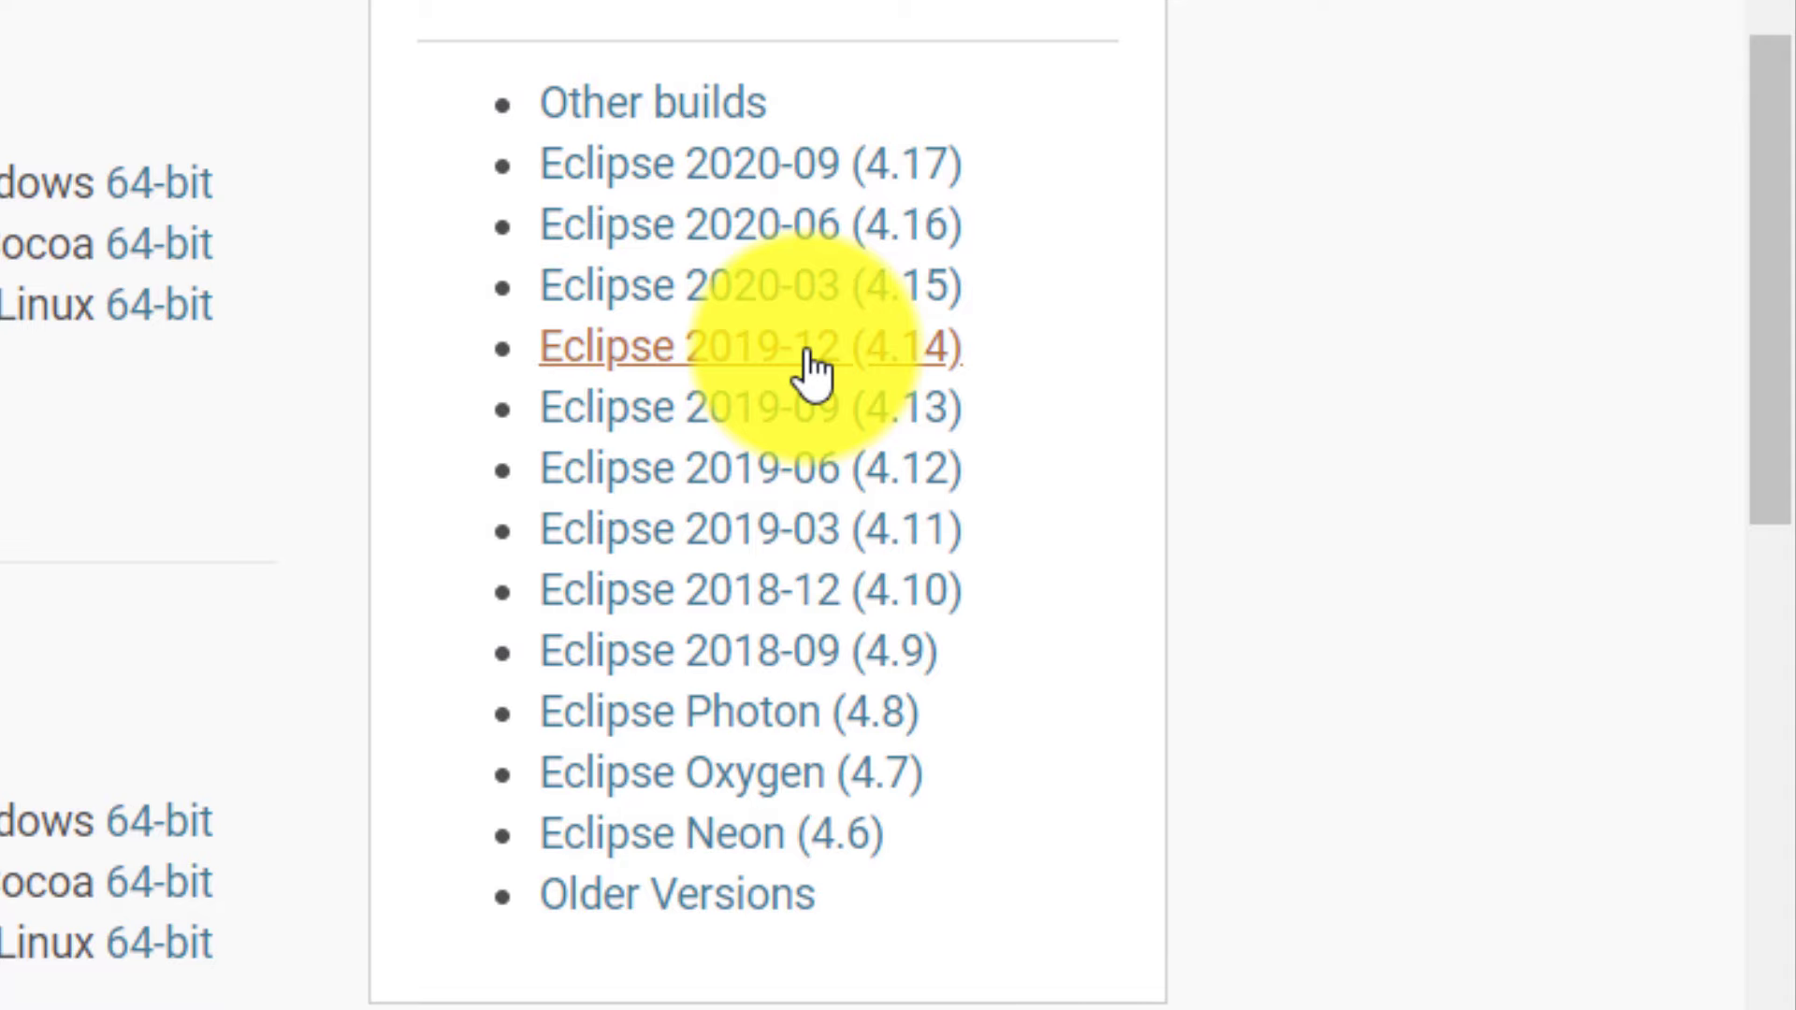
click(812, 370)
- Download the Windows 64-bit Eclipse IDE for Java Developers 2019-12 zip to the Desktop and keep the file despite the browser's security block
scroll(492, 537, down, 3)
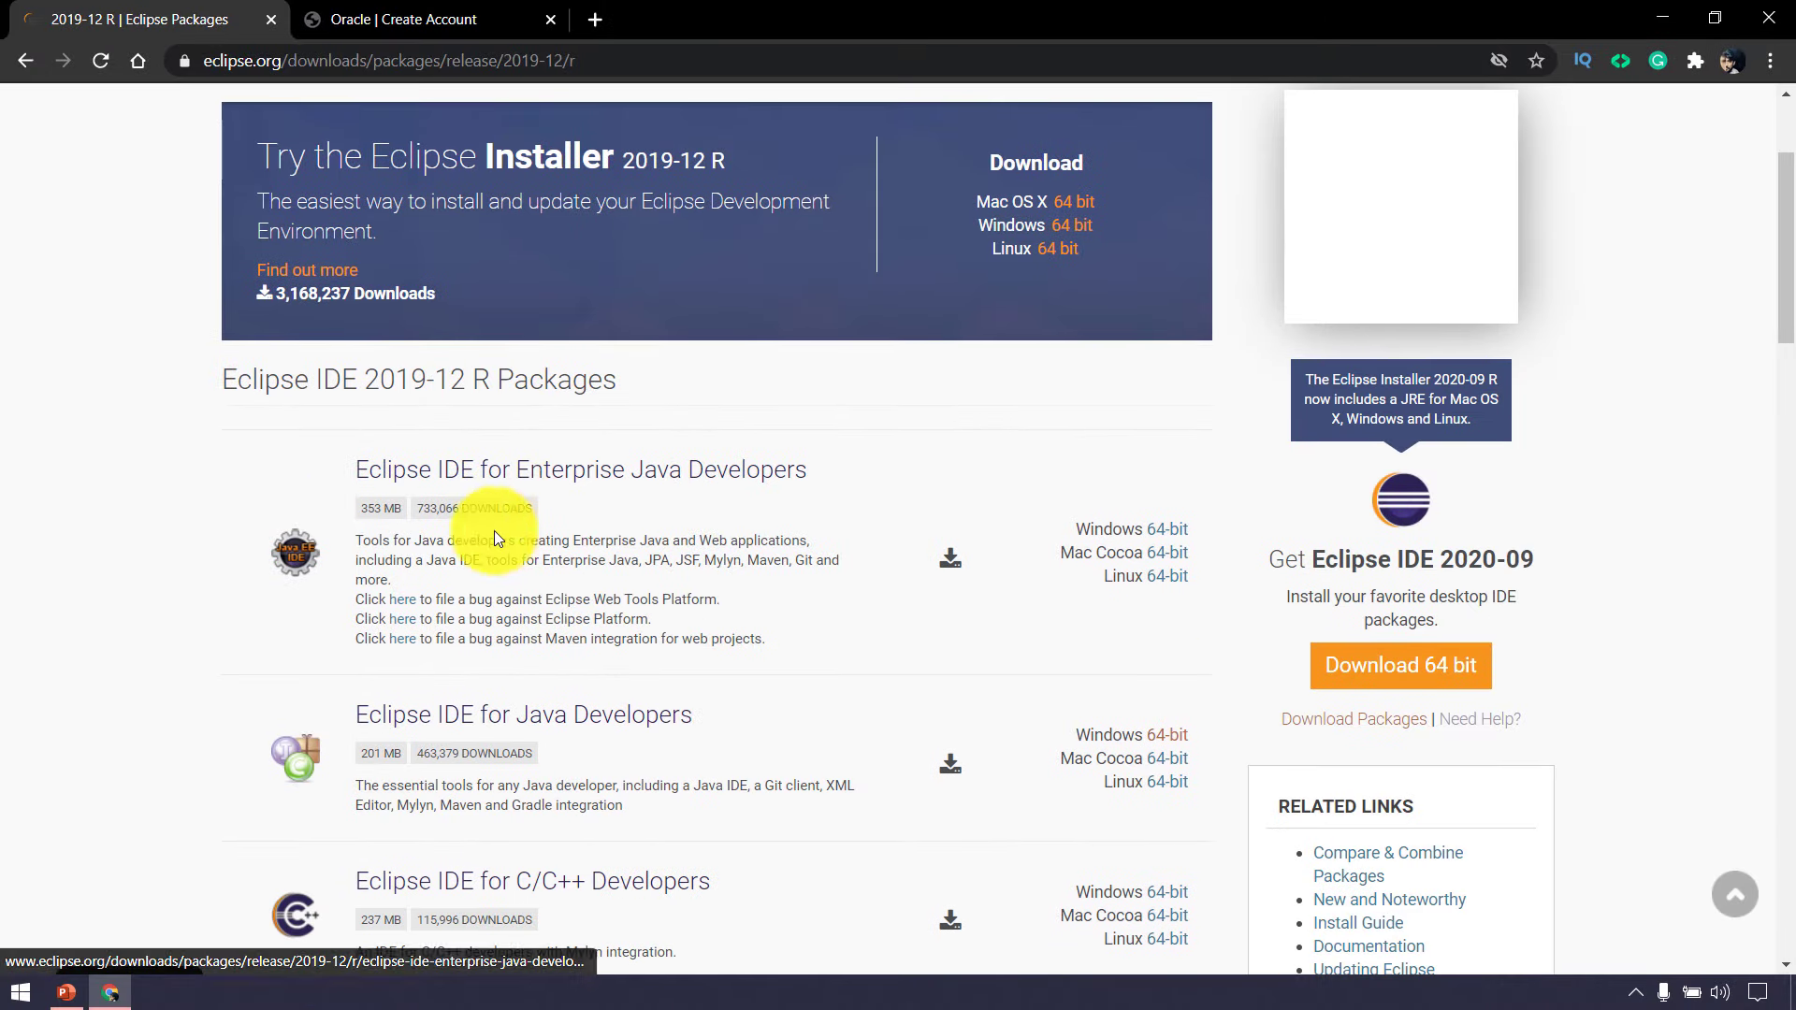
scroll(494, 530, down, 3)
scroll(465, 621, up, 1)
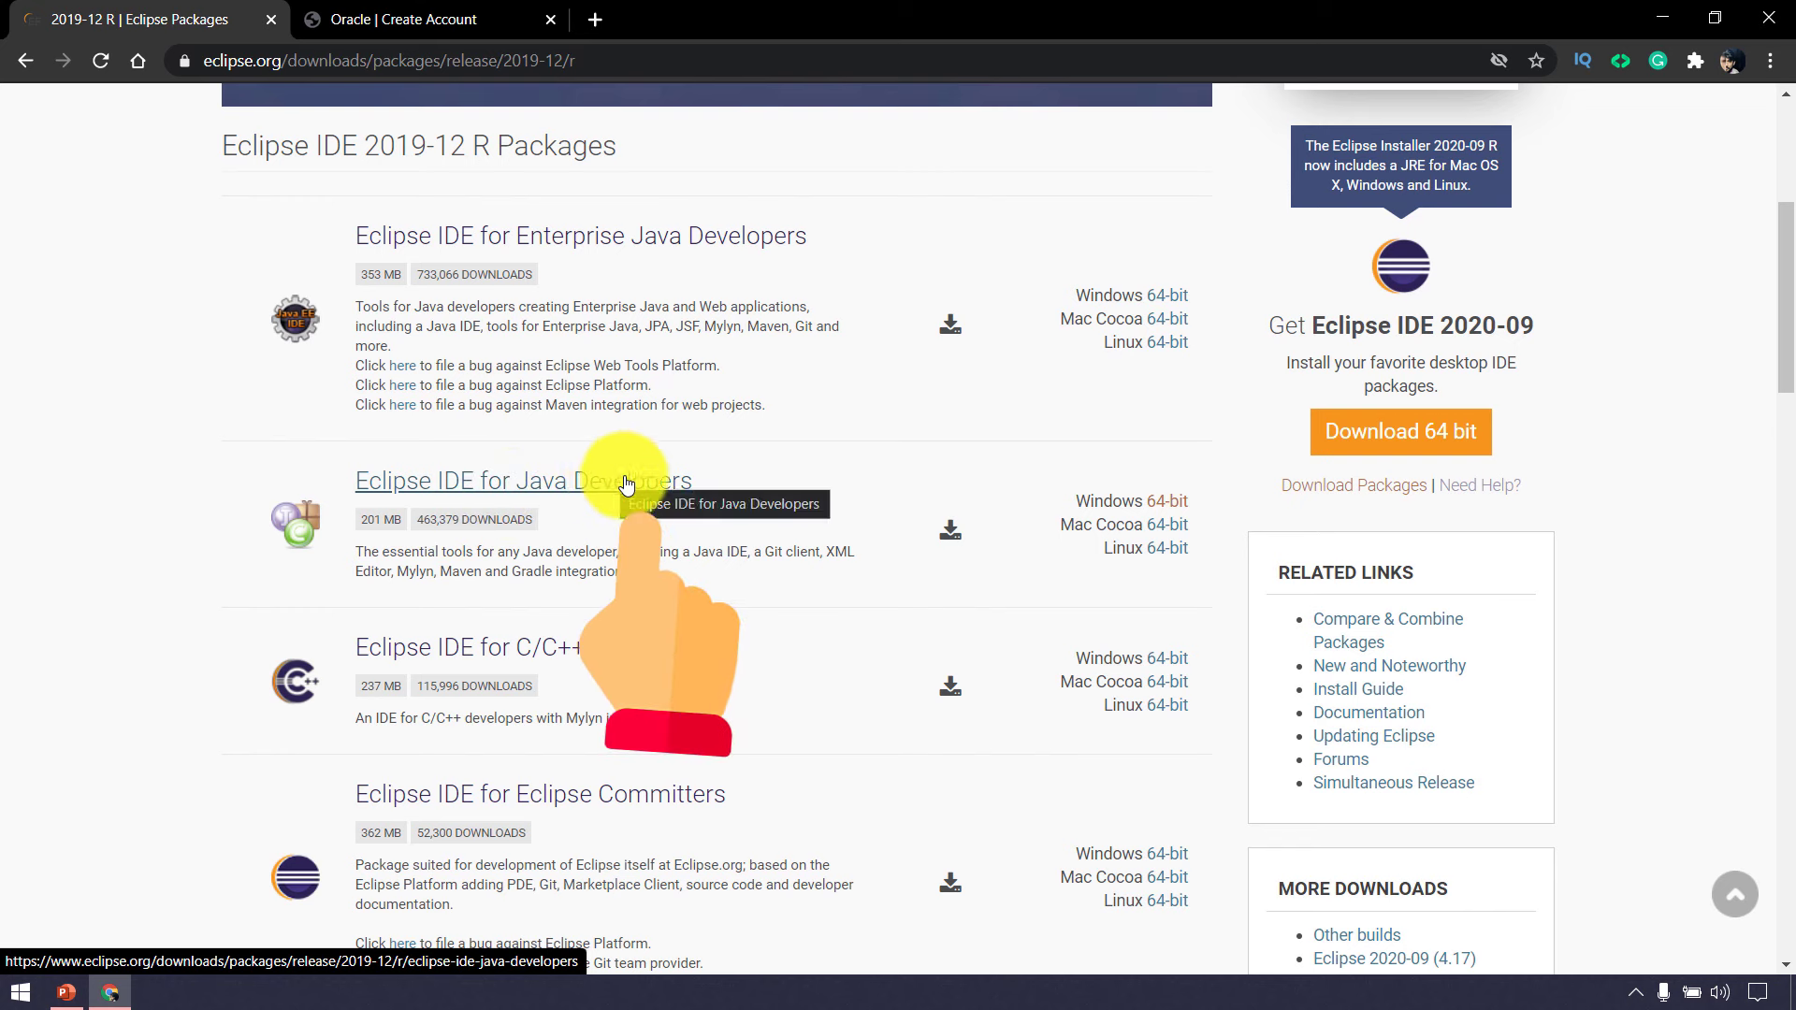
click(1182, 511)
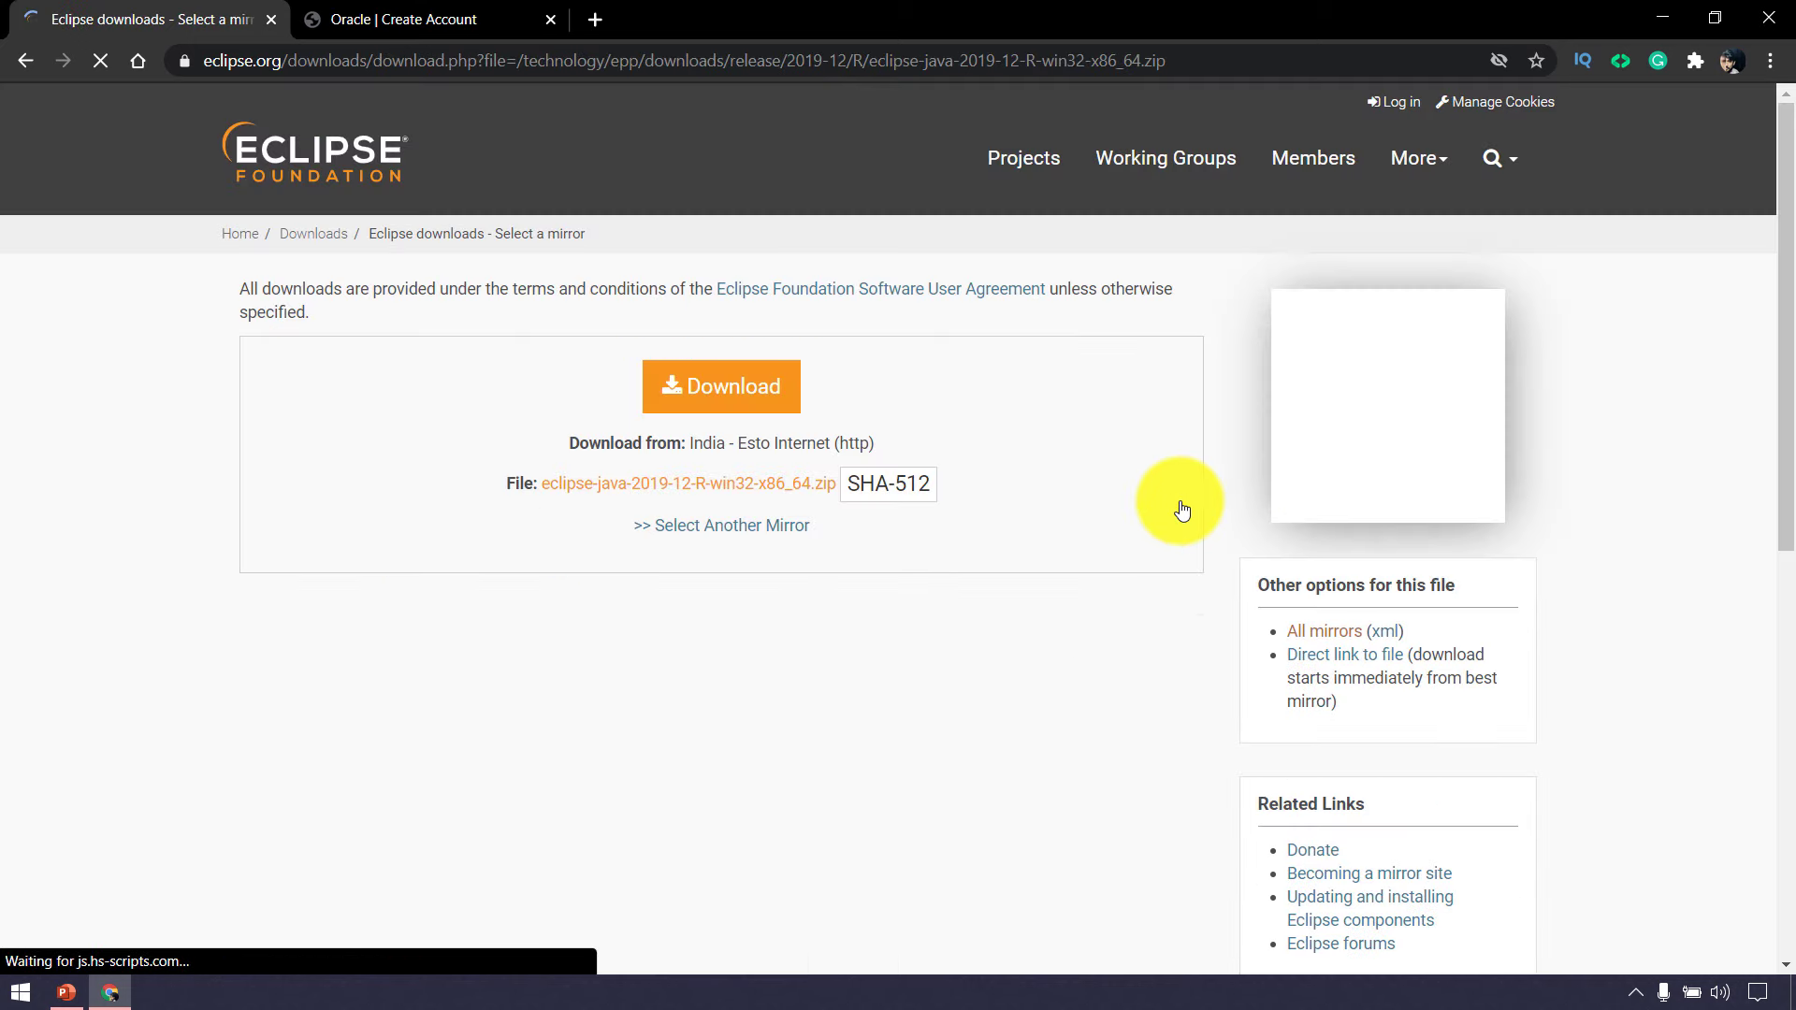
click(730, 401)
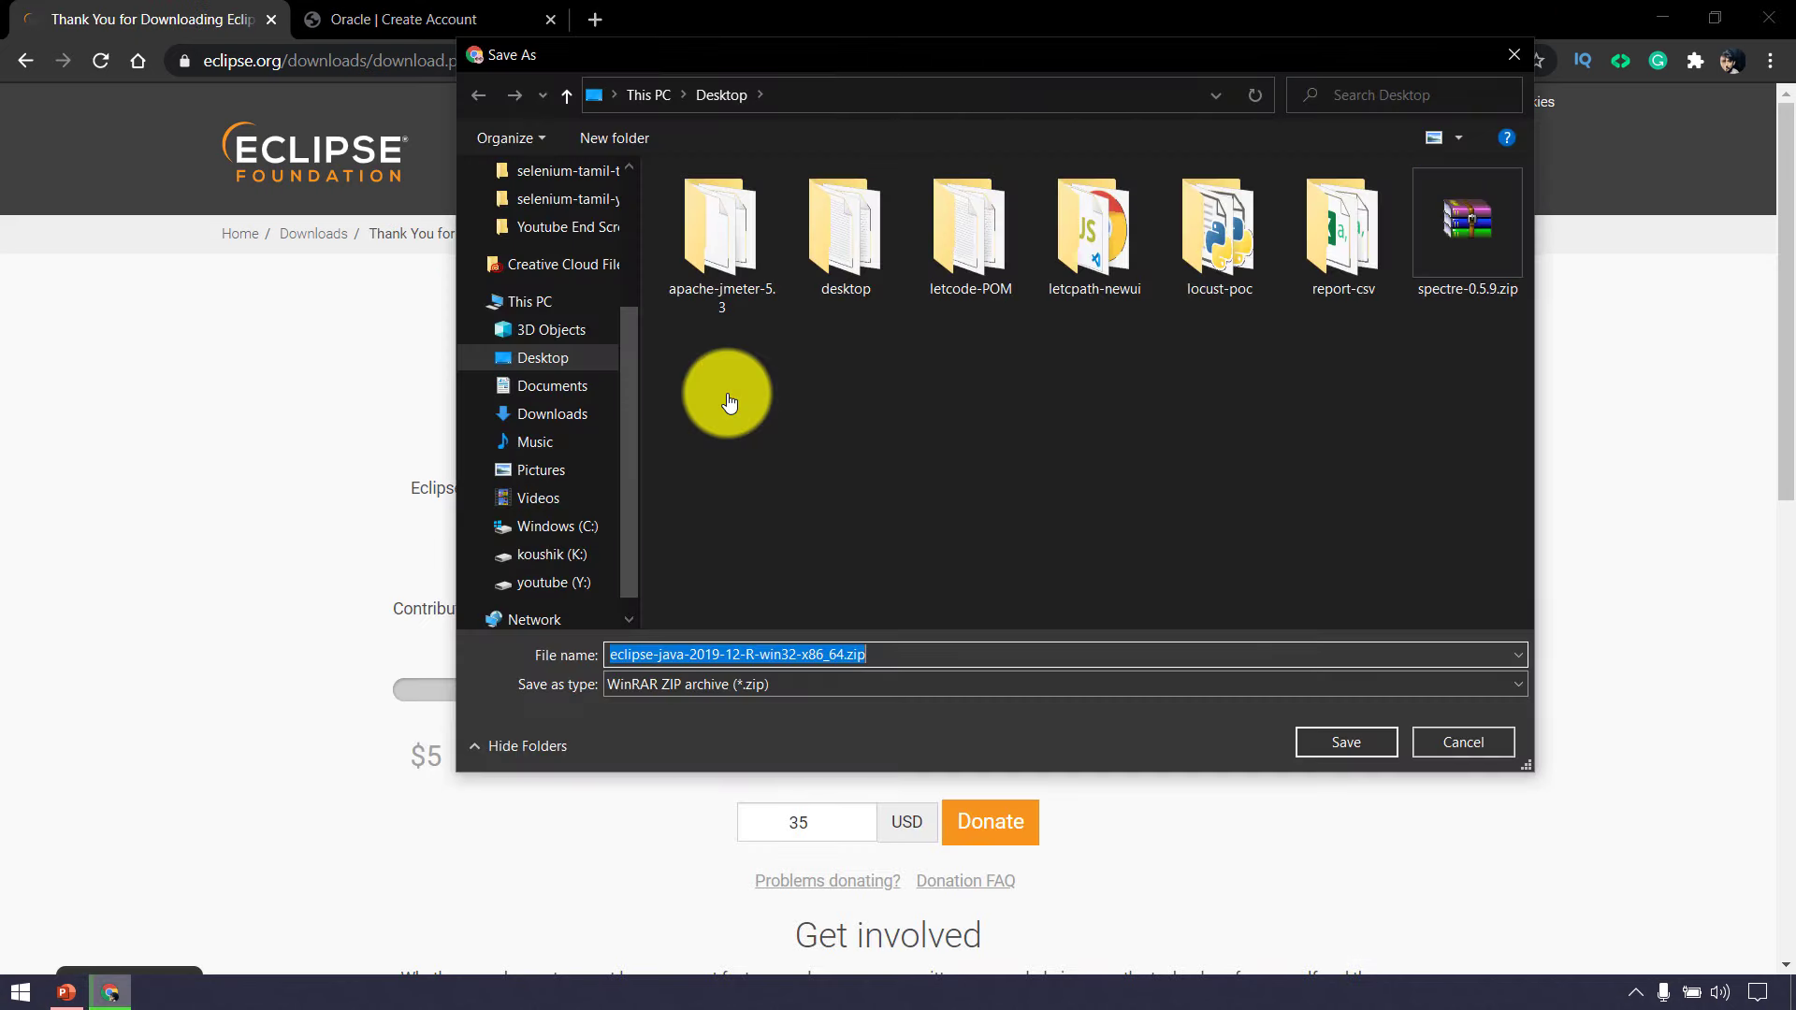
click(1340, 739)
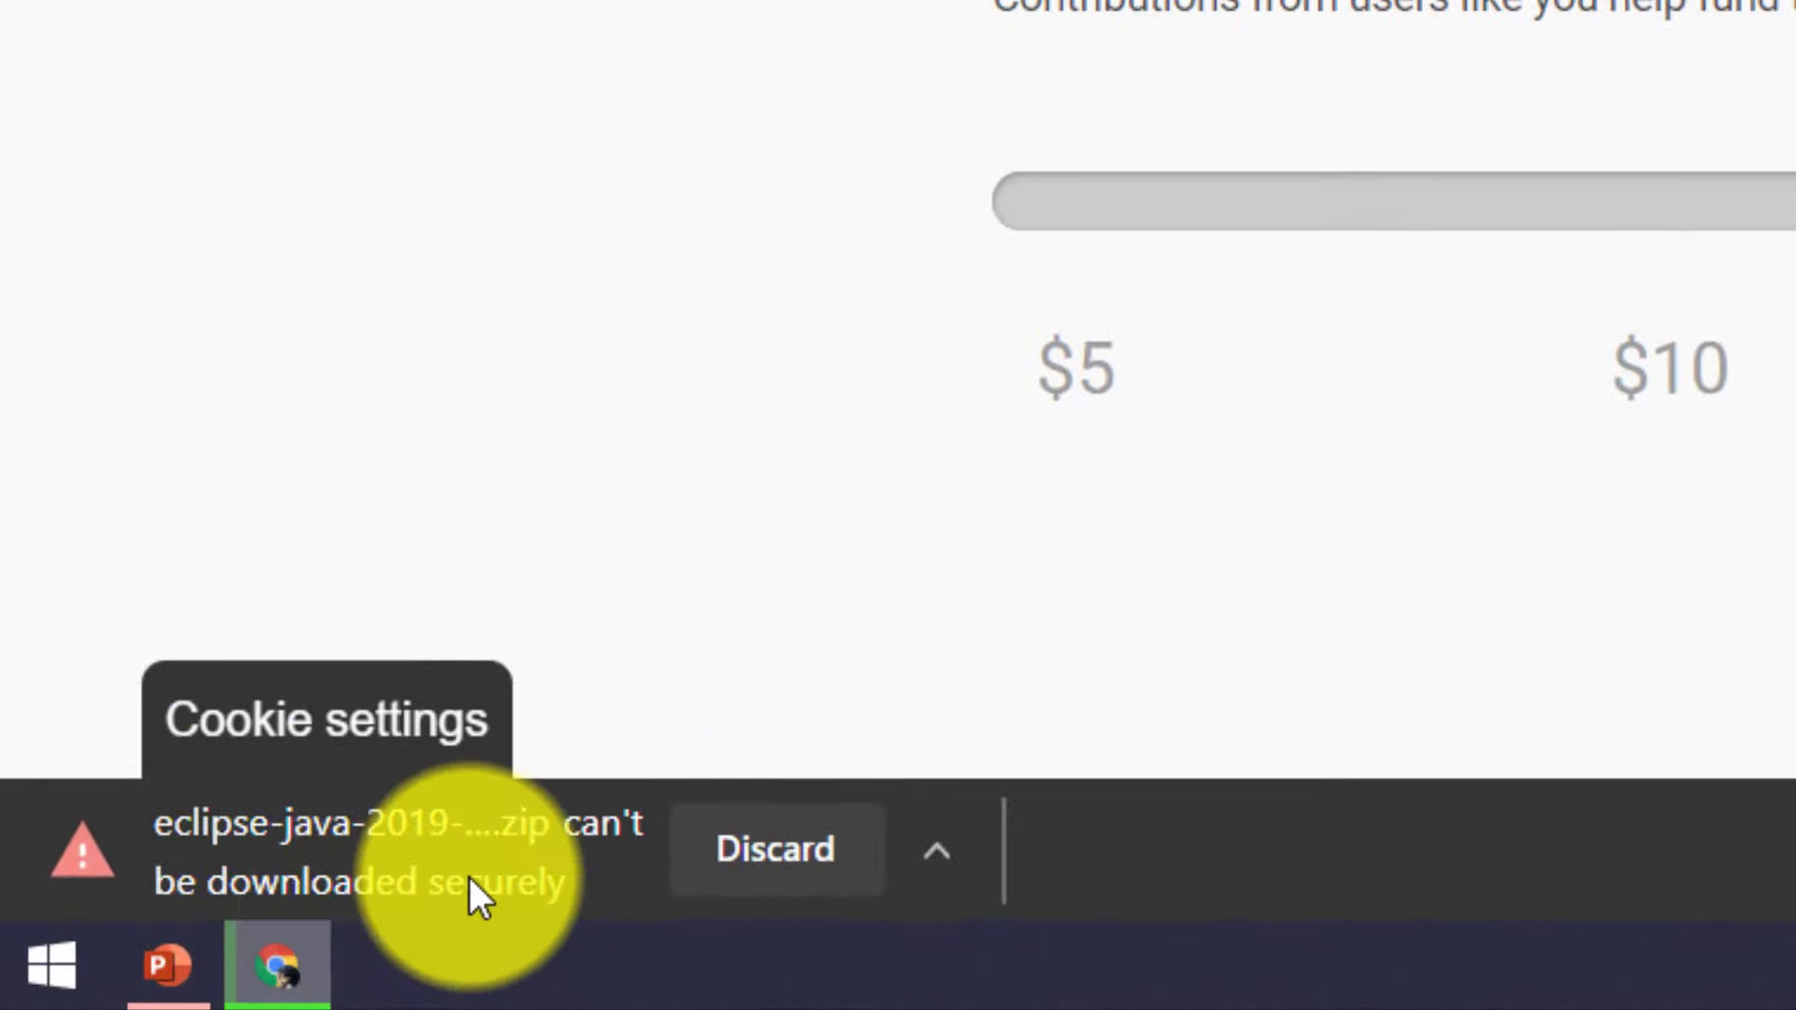
click(937, 851)
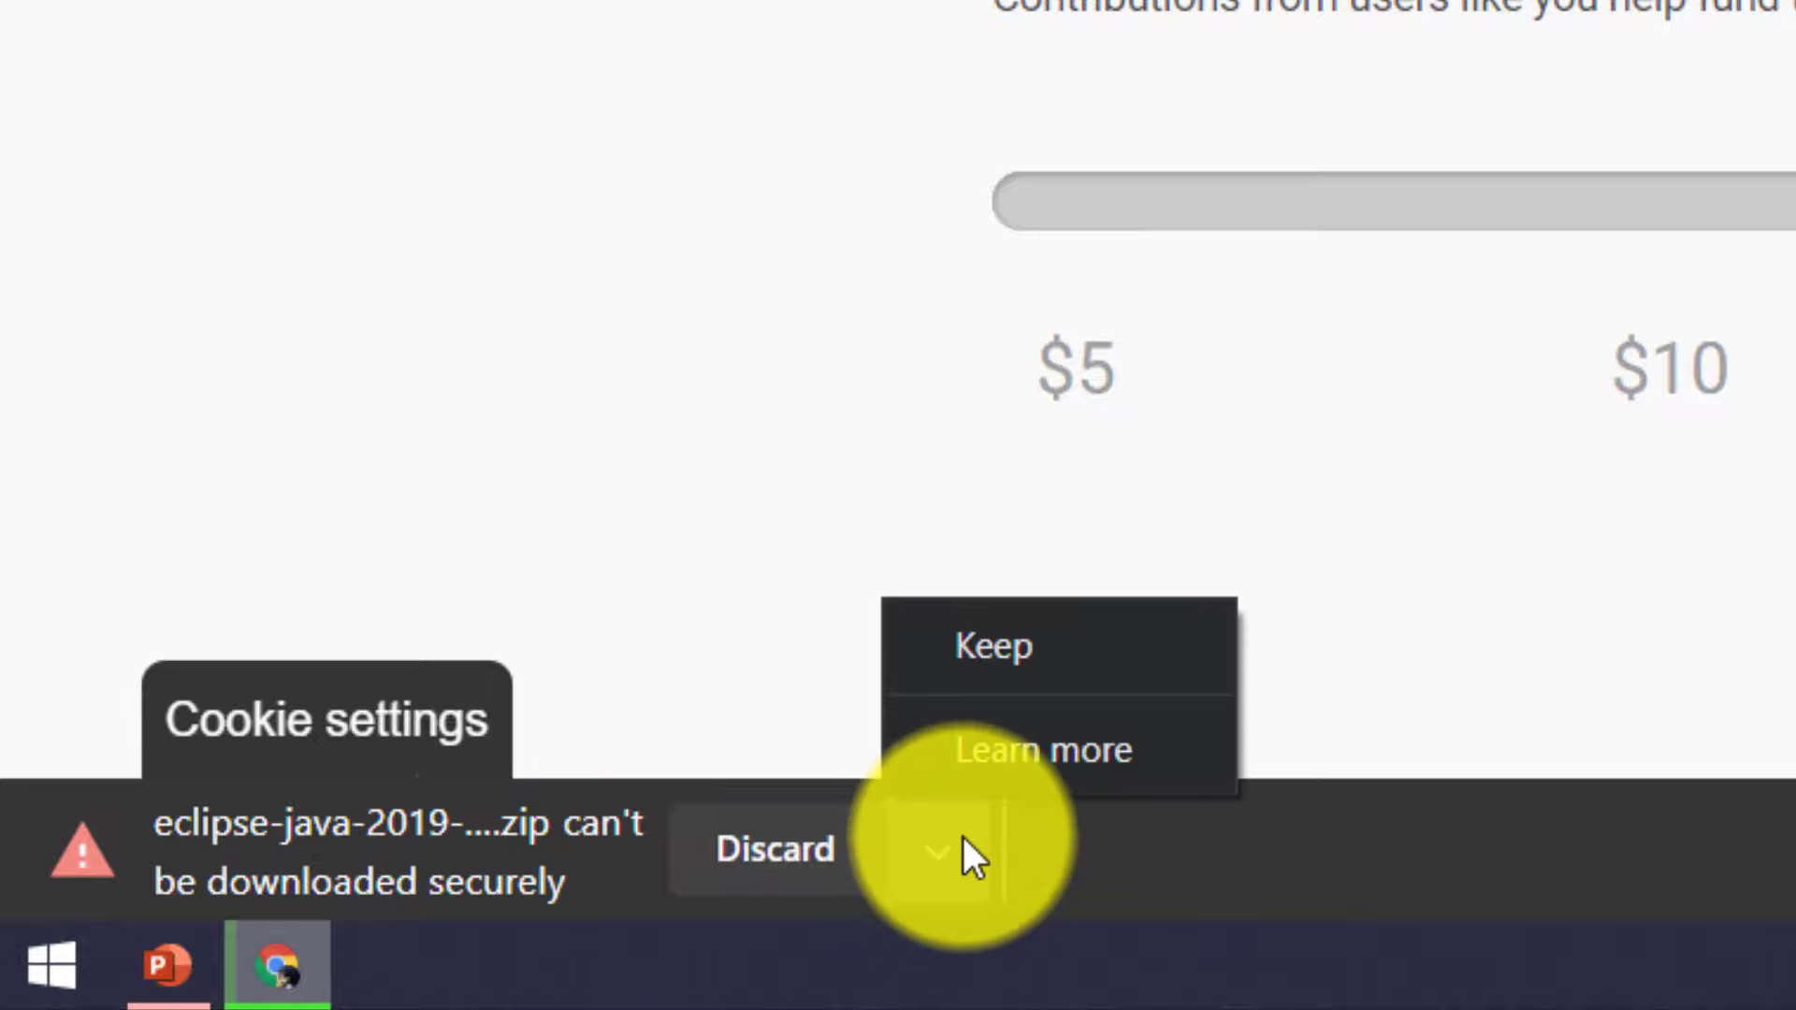
click(1046, 636)
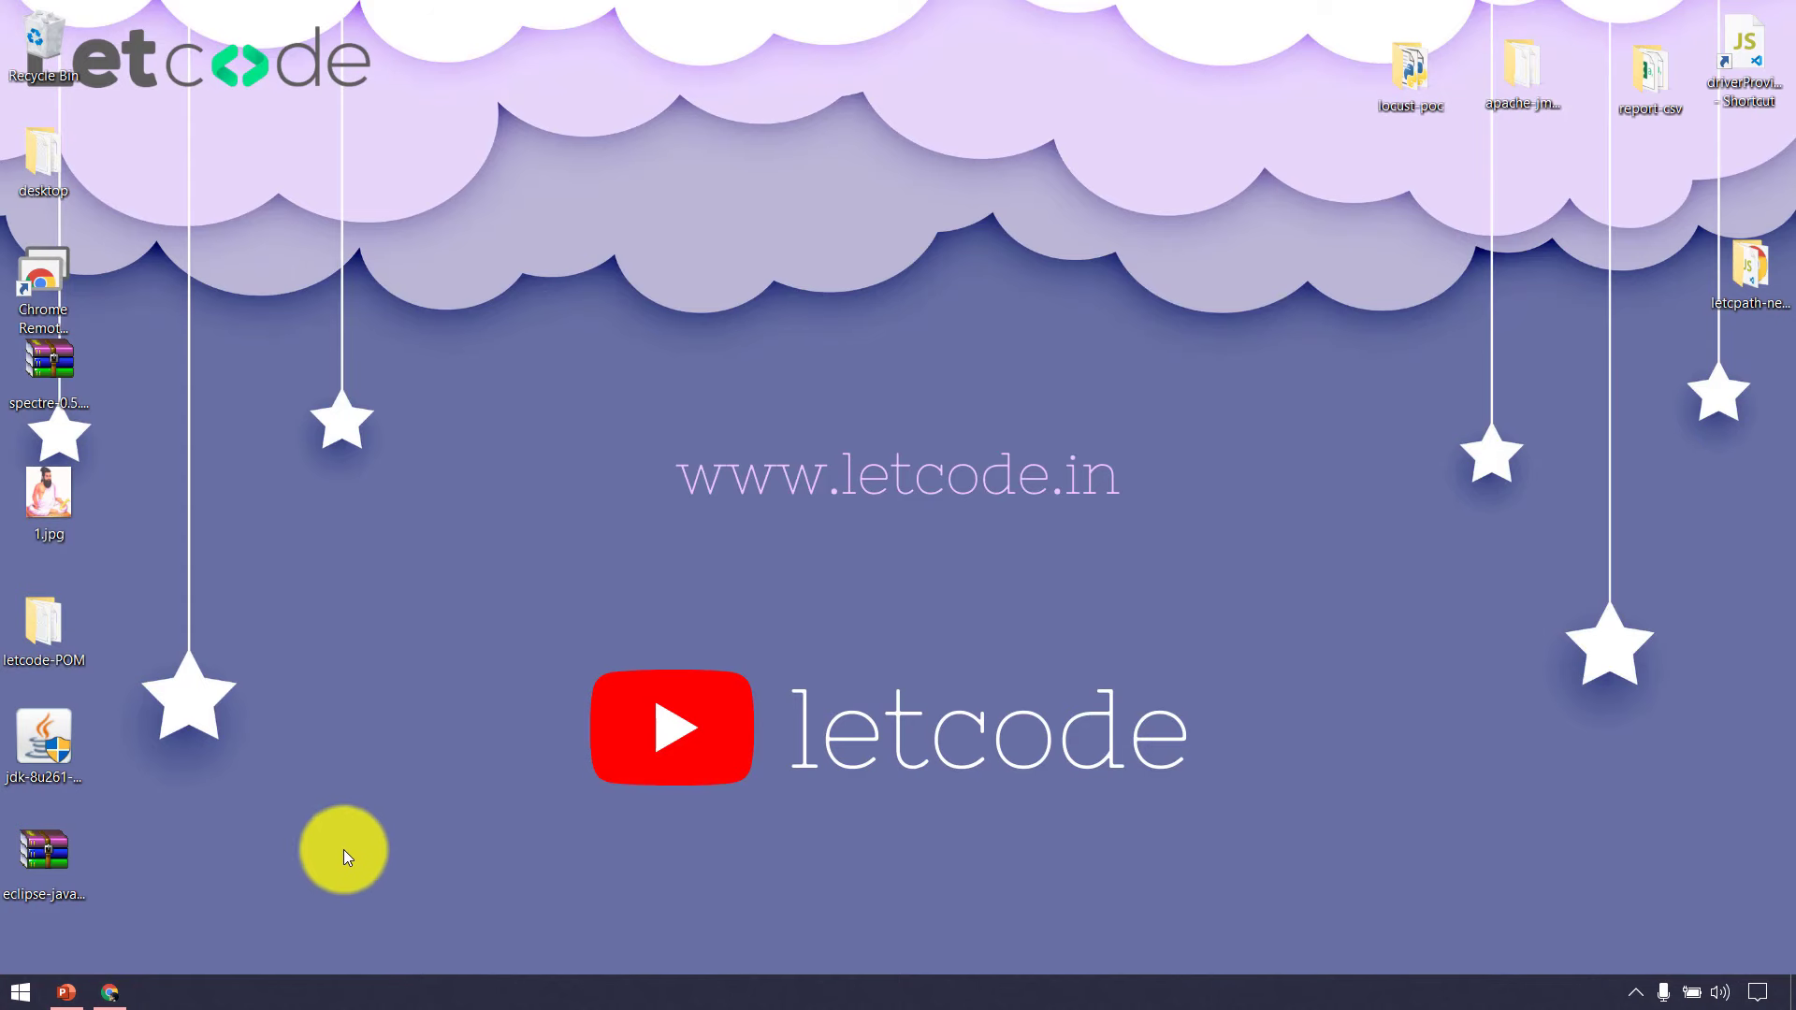
- Extract the downloaded eclipse-java-2019-12-R-win32-x86_64.zip on the desktop with WinRAR and answer the question about deleting the archive
right_click(36, 855)
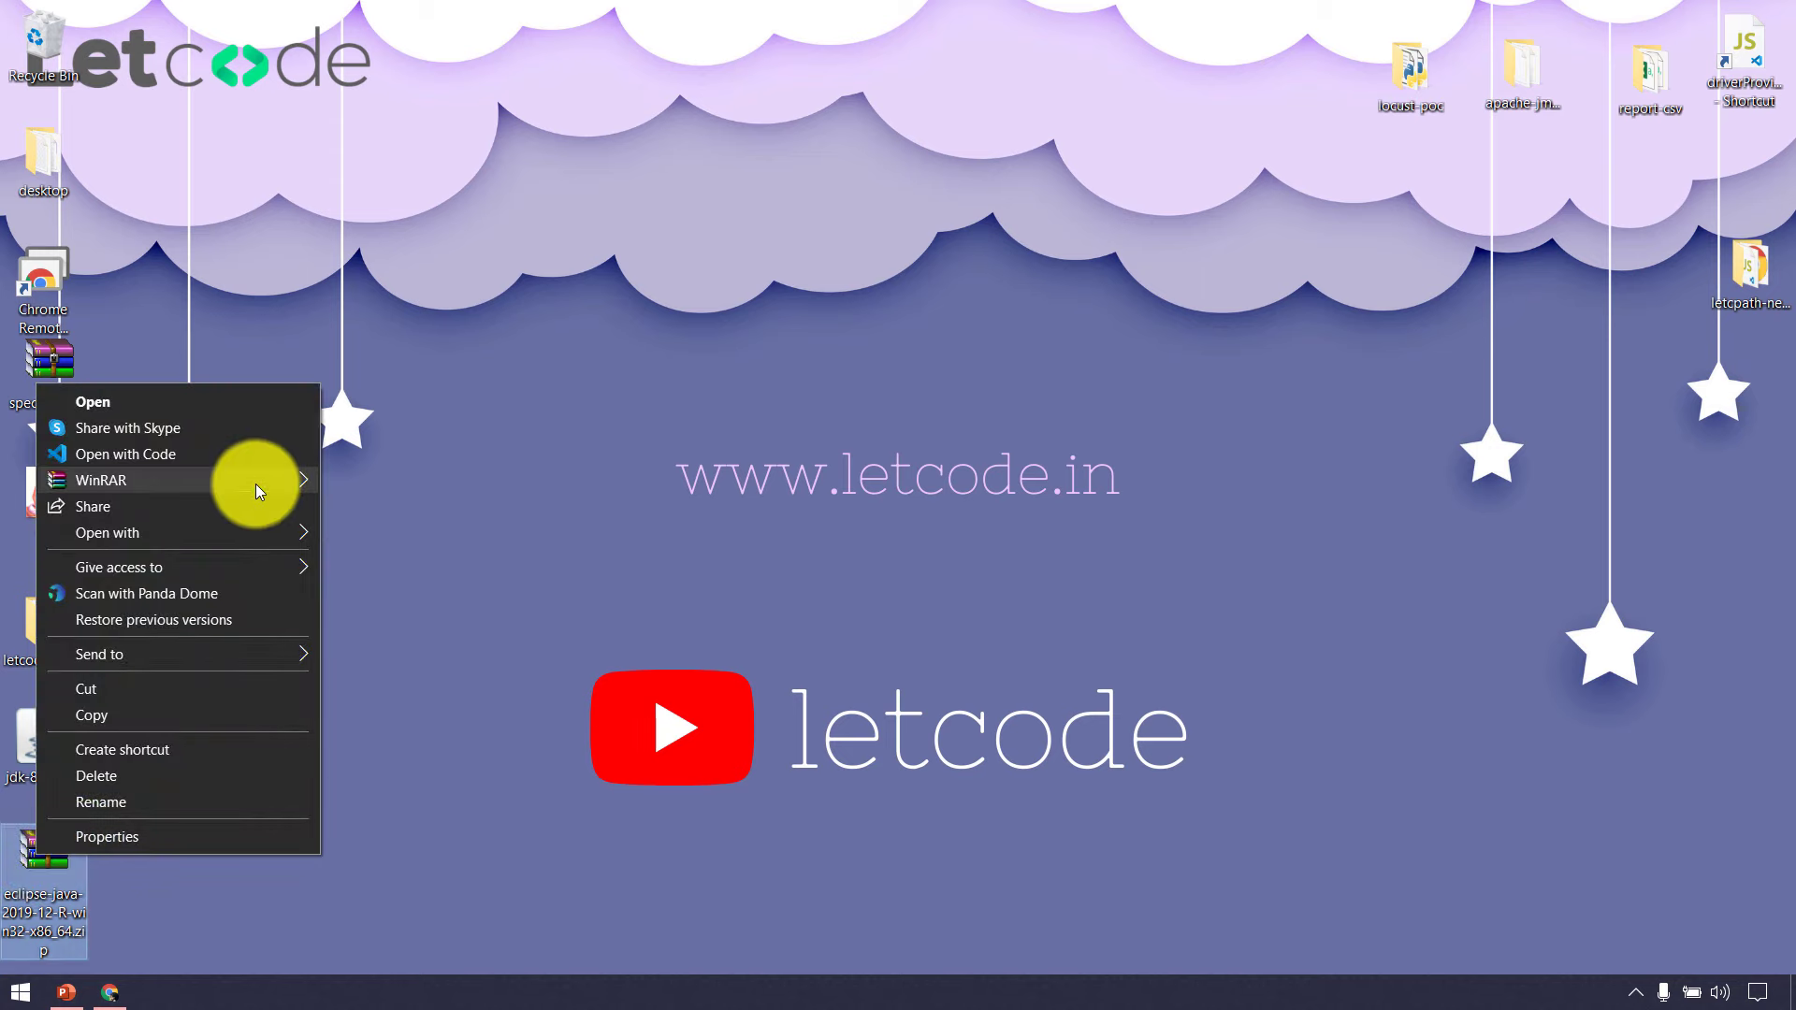
mouse_move(255, 481)
click(498, 535)
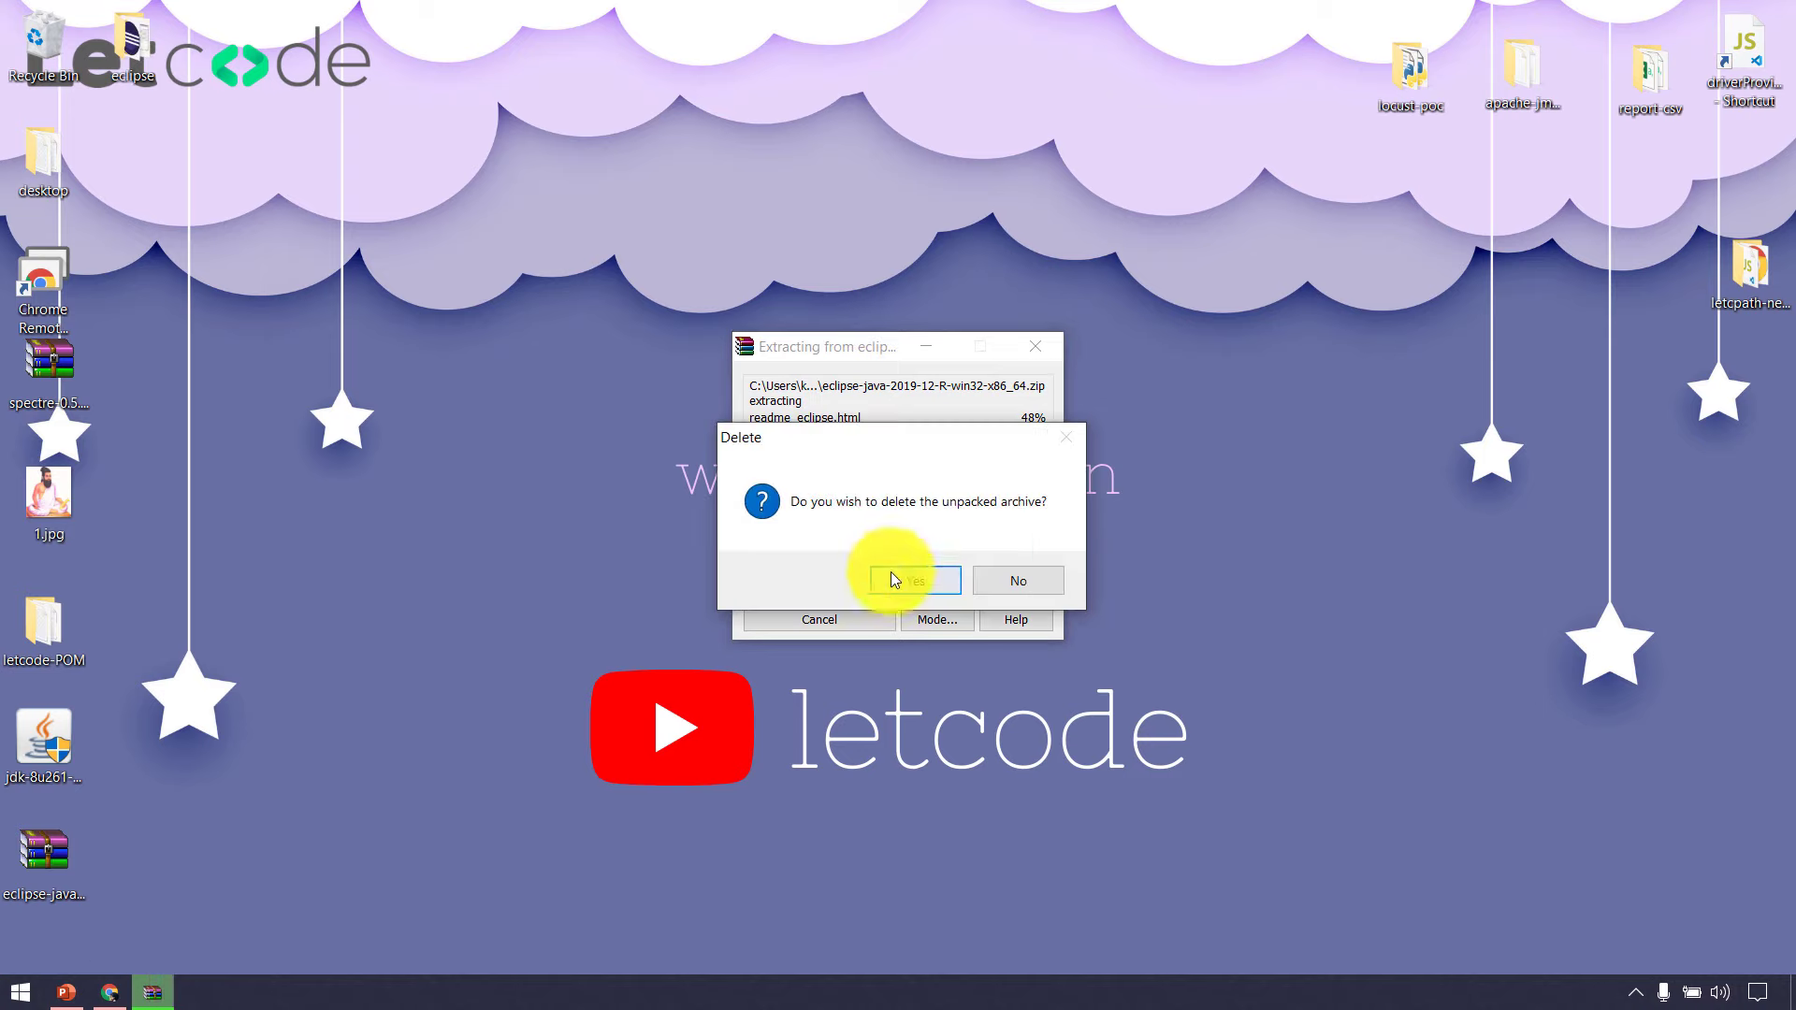
click(890, 571)
- Open the extracted eclipse folder on the desktop and run eclipse.exe
click(138, 35)
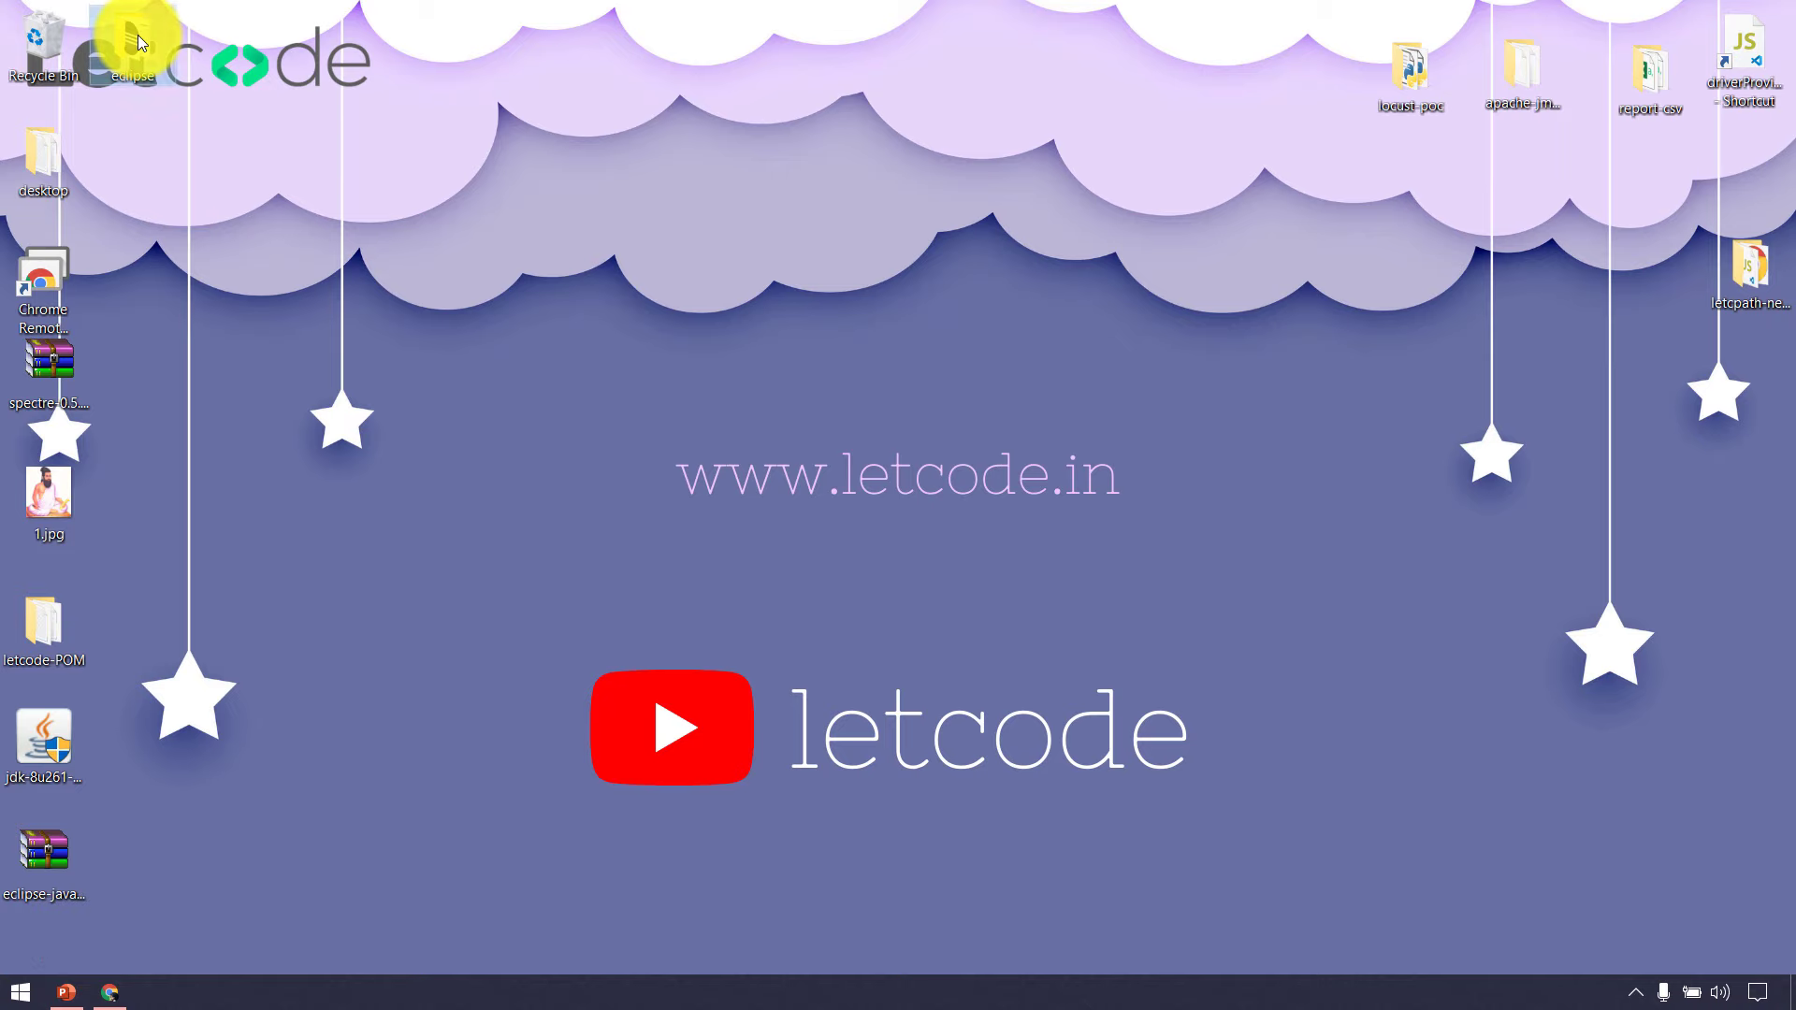
double_click(137, 35)
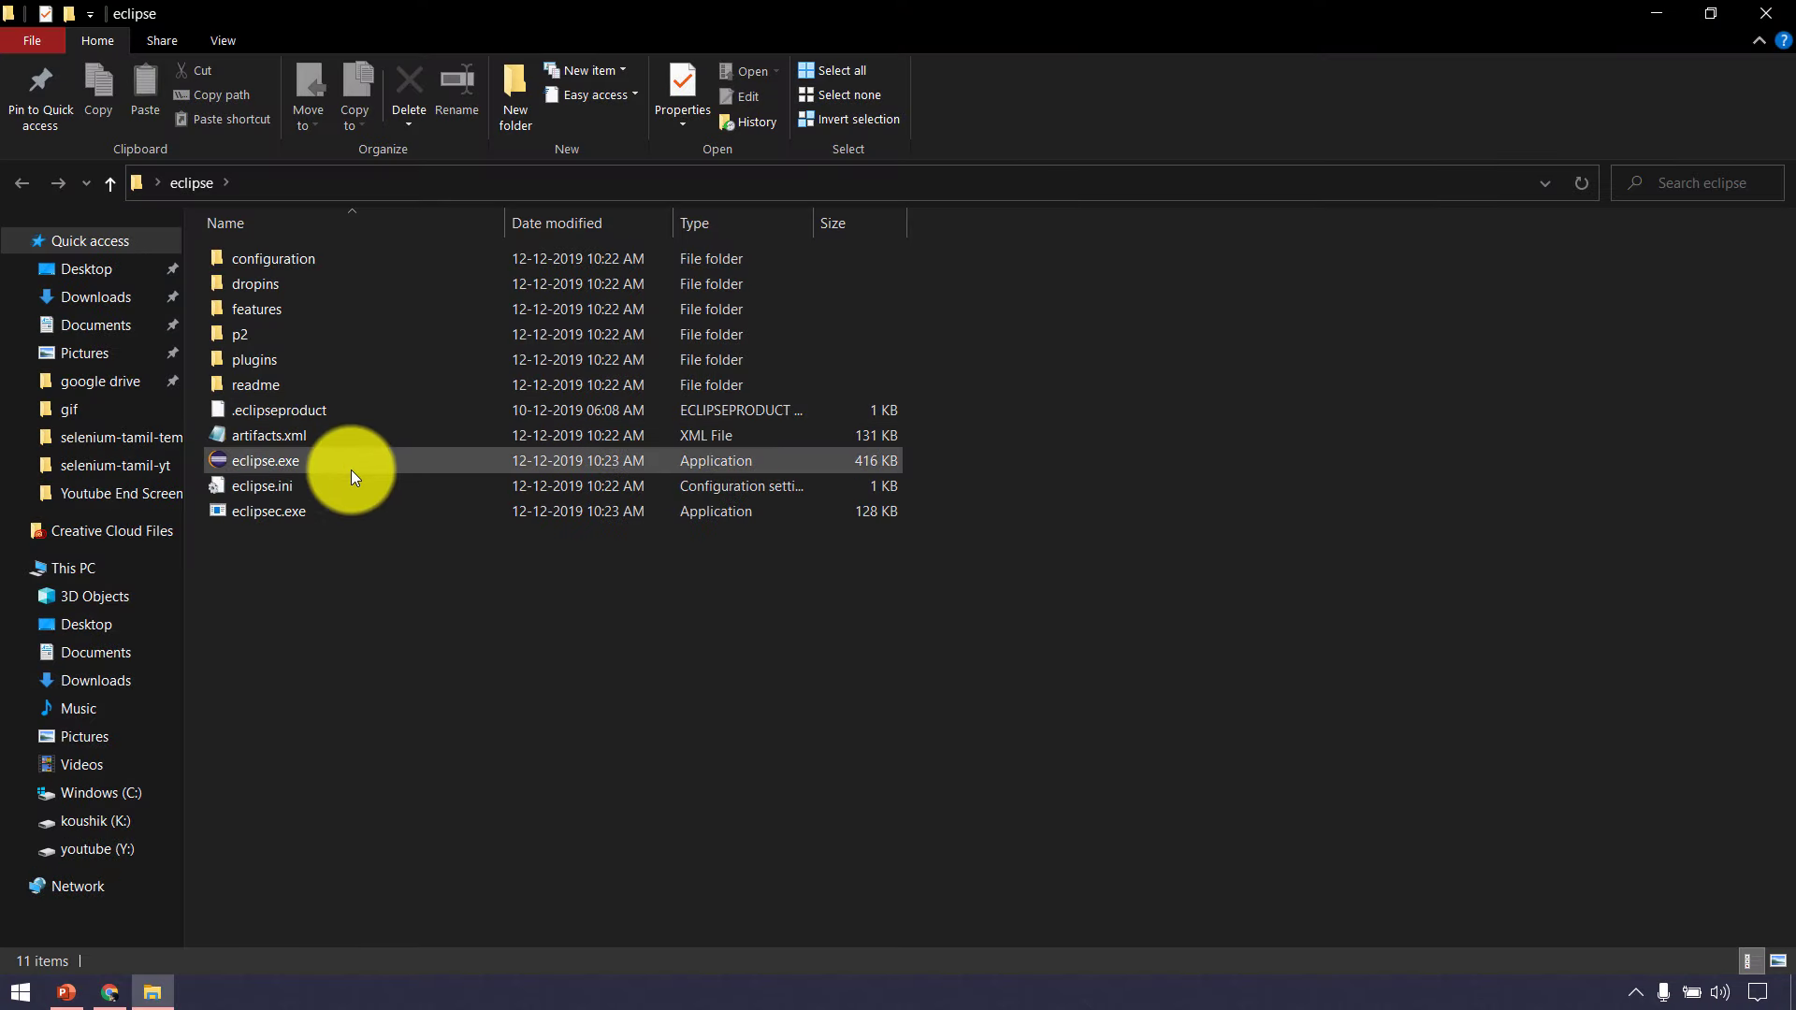
click(351, 470)
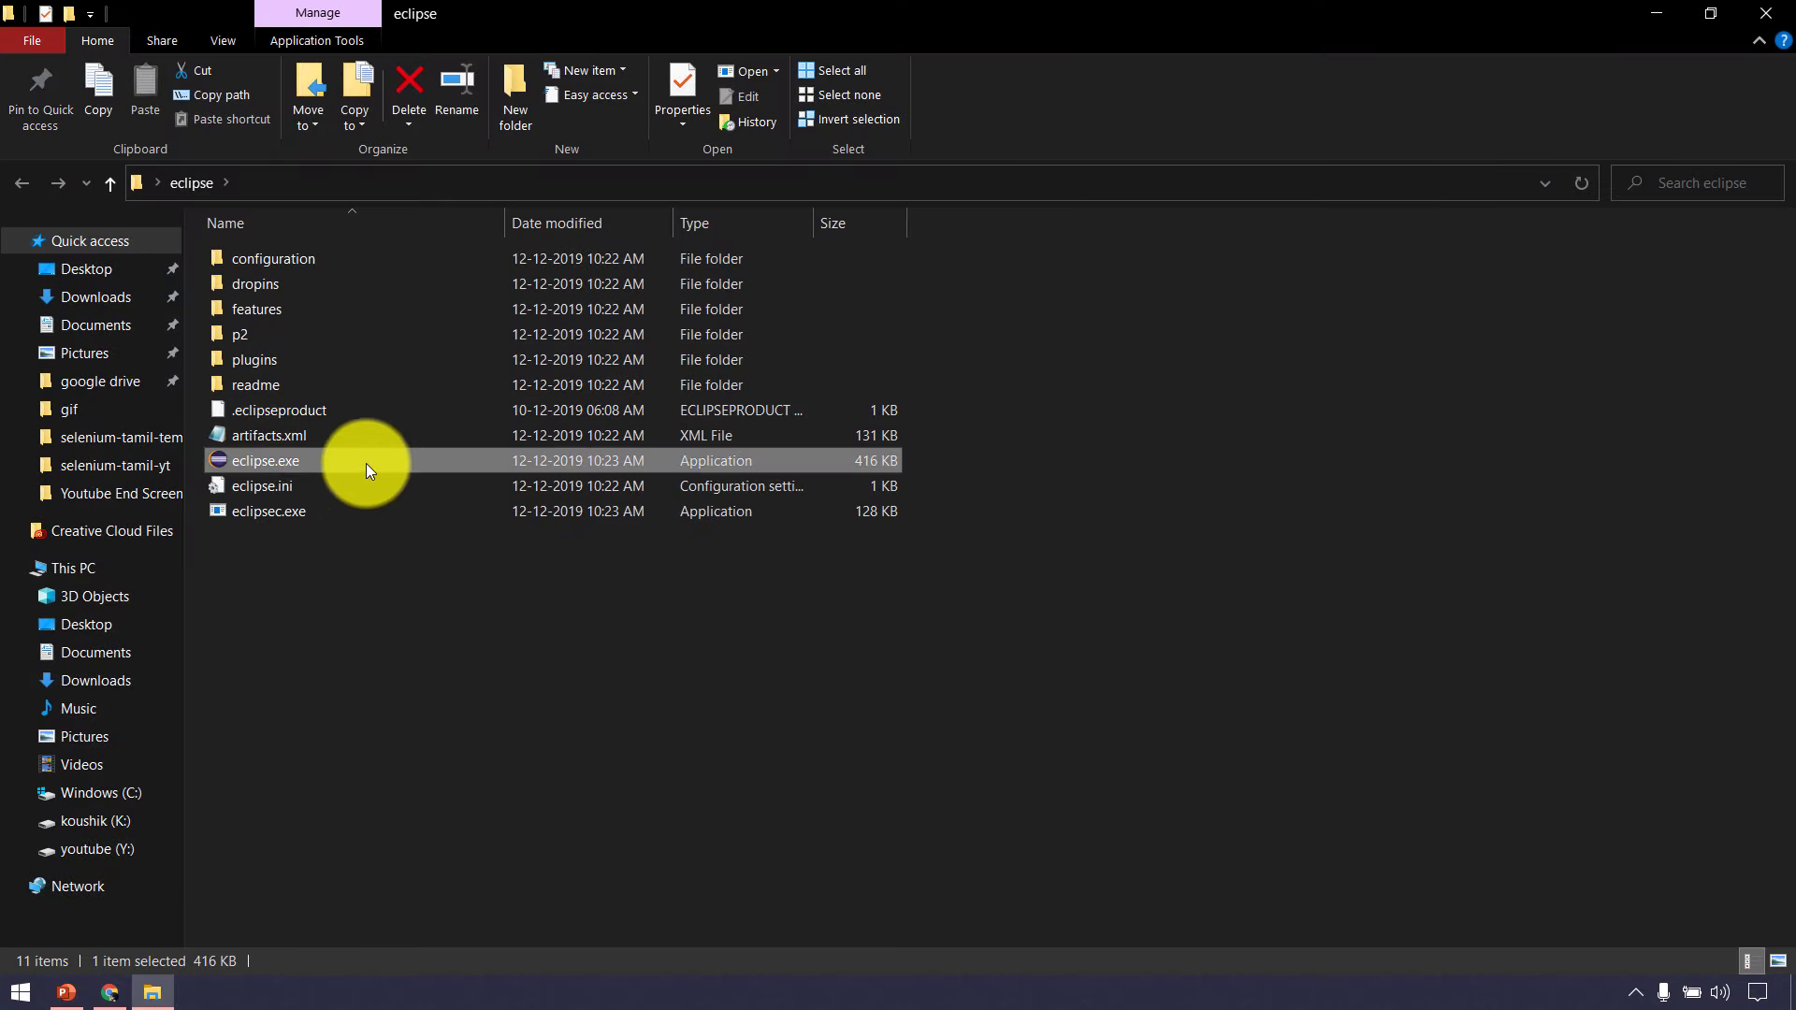
double_click(367, 463)
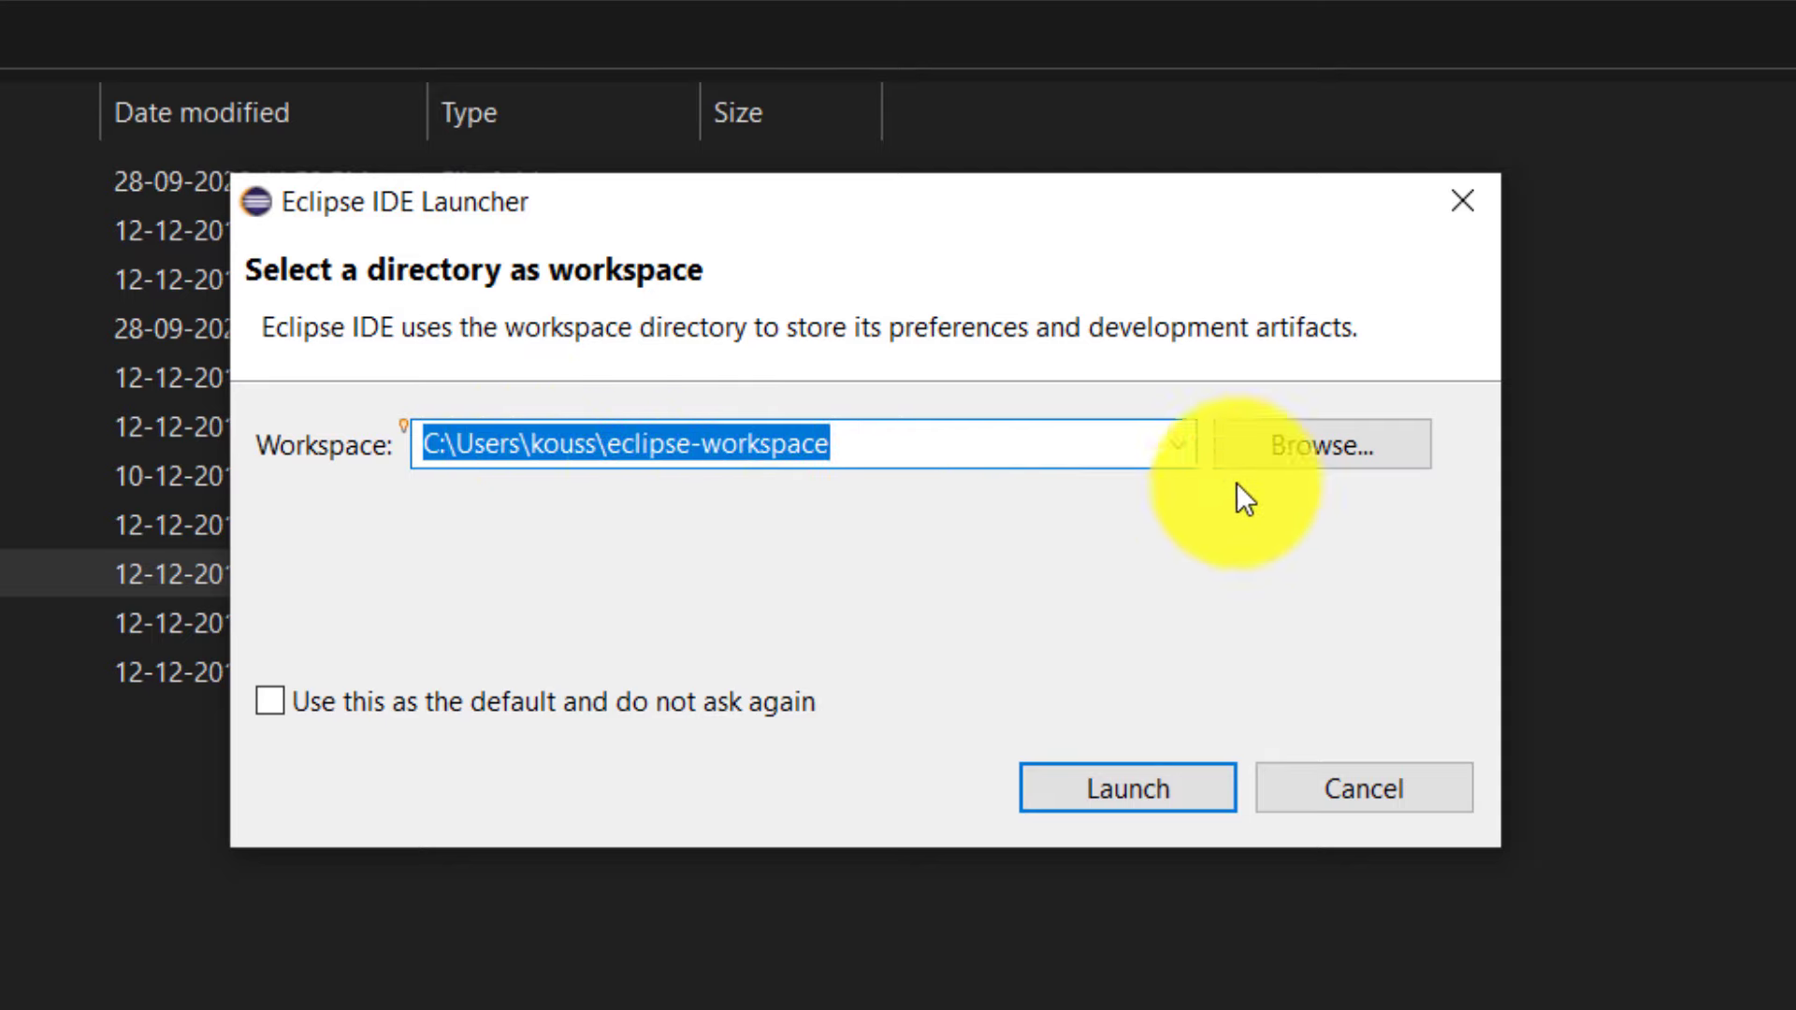
- Launch Eclipse with the default eclipse-workspace directory as the workspace and minimise the open windows
click(1321, 448)
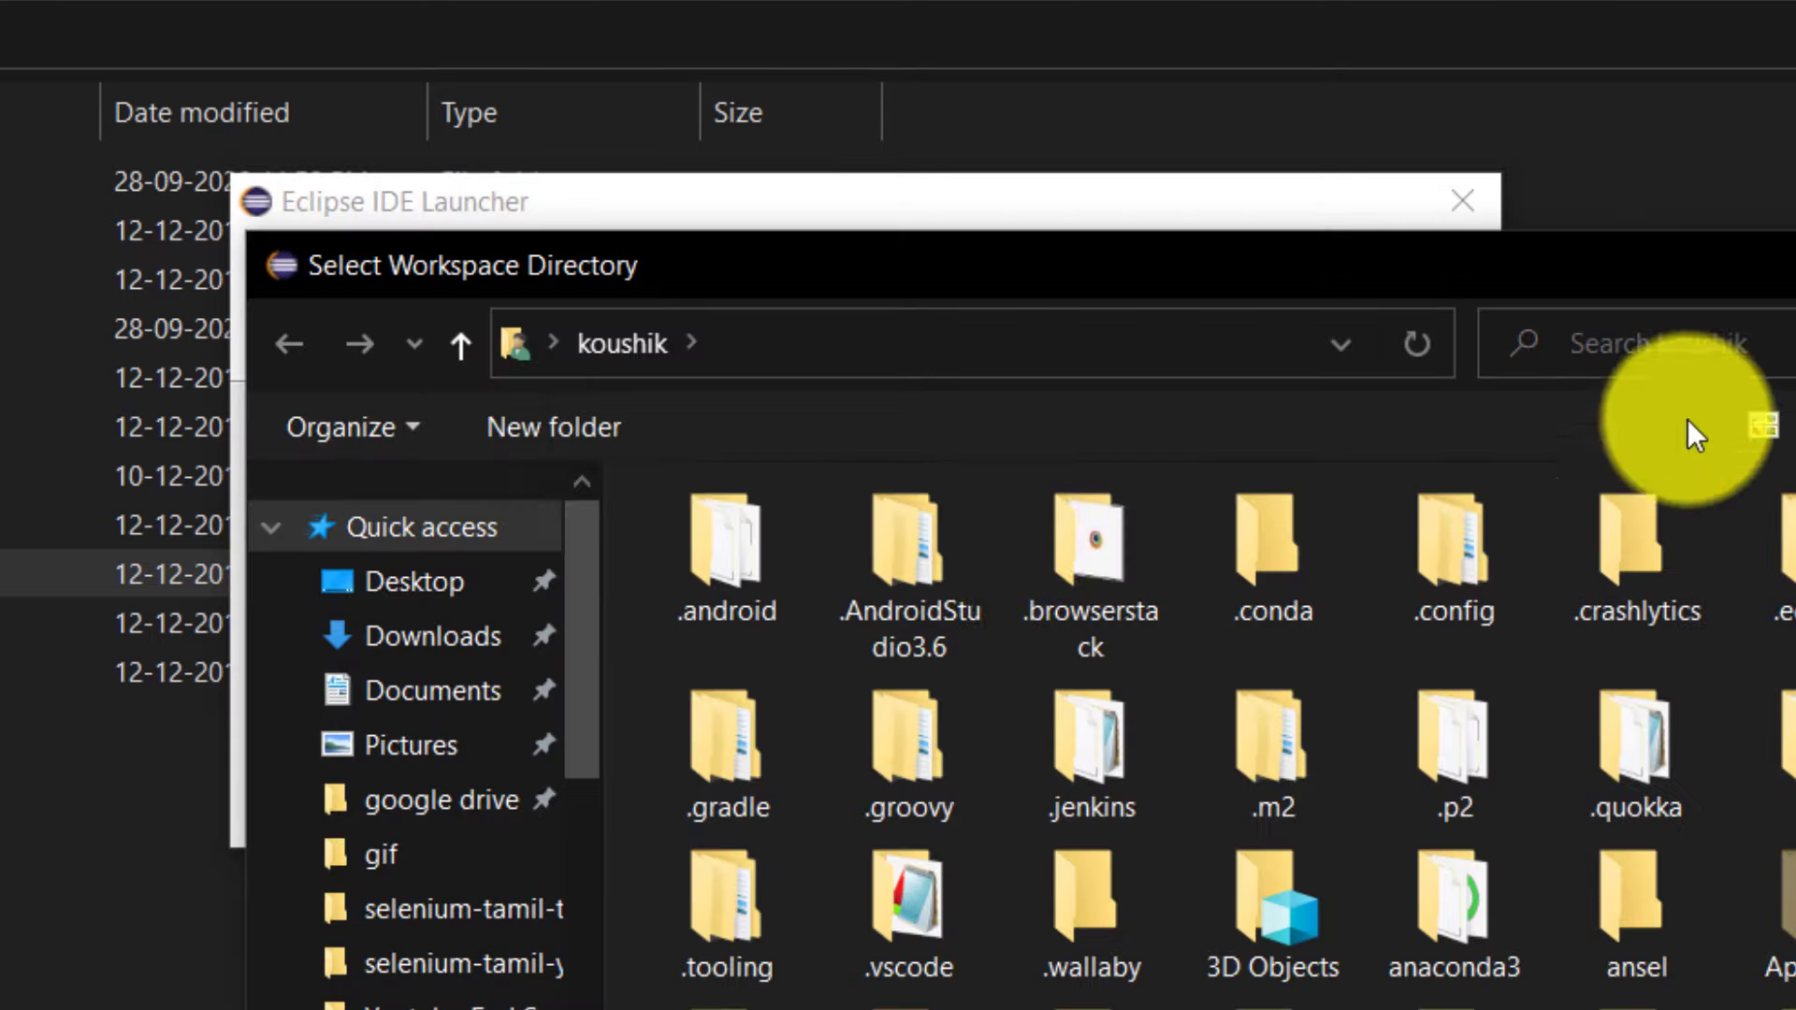
key(Escape)
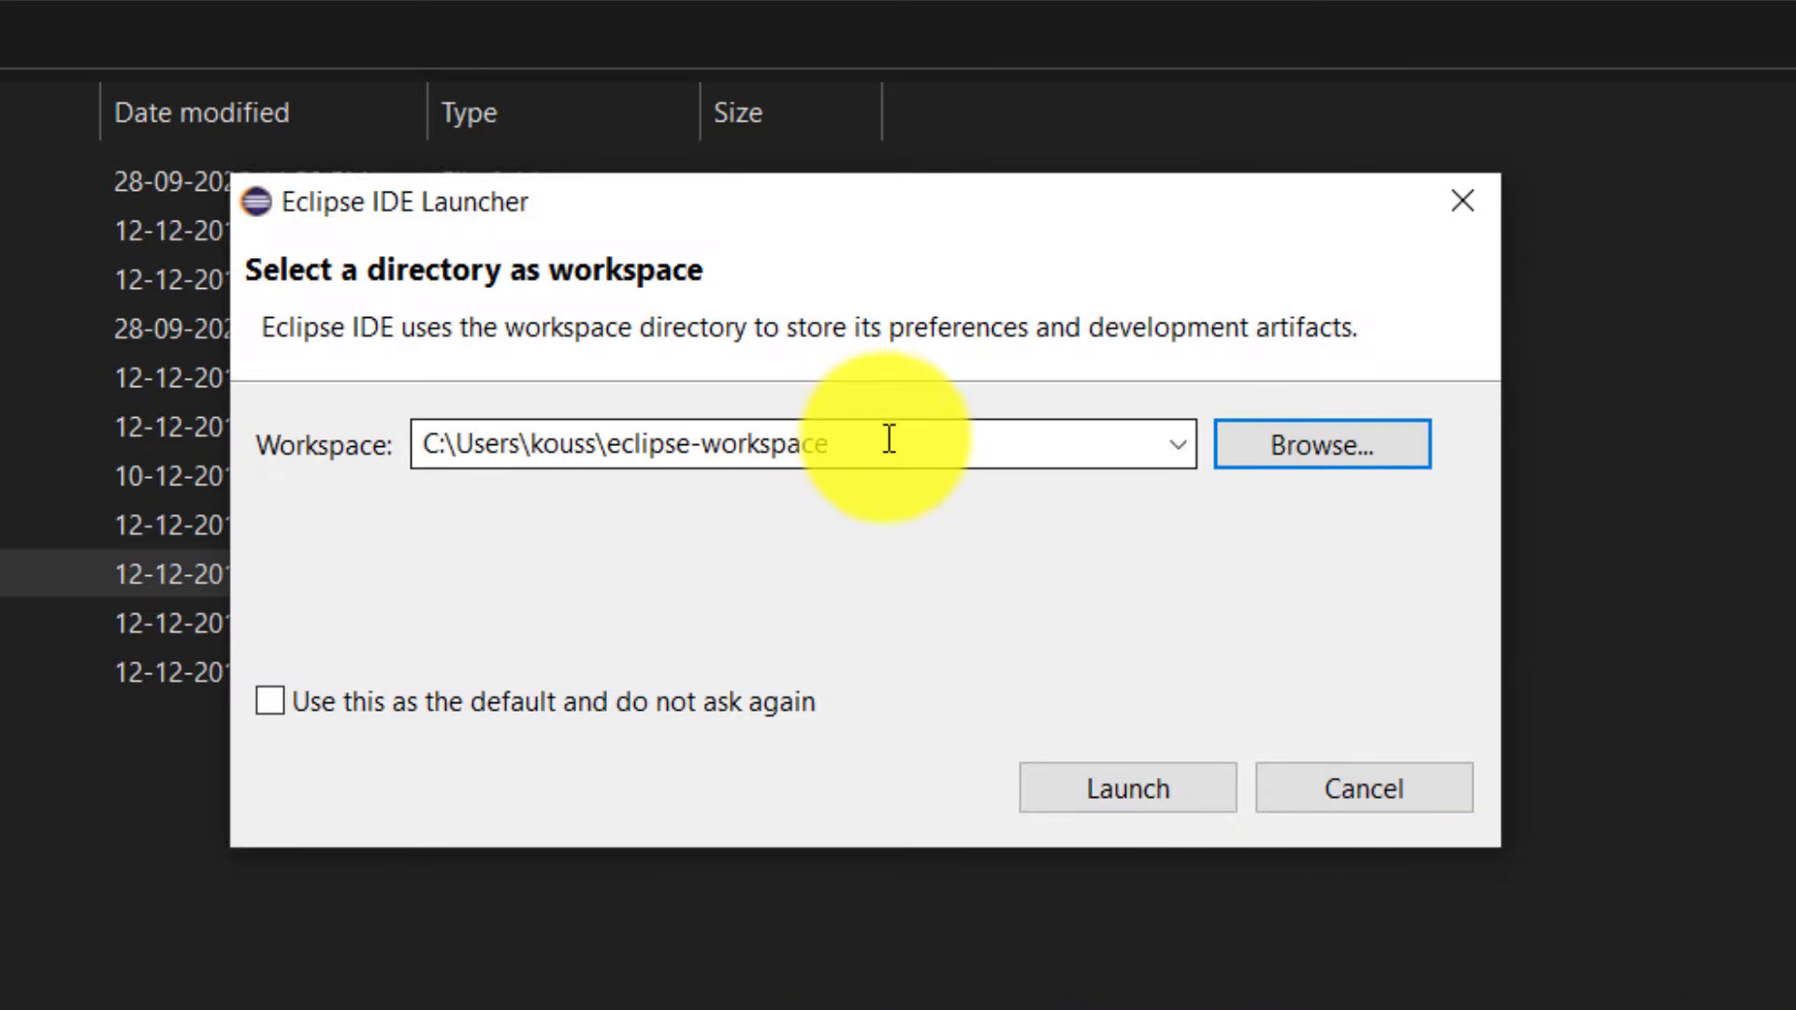
click(1153, 797)
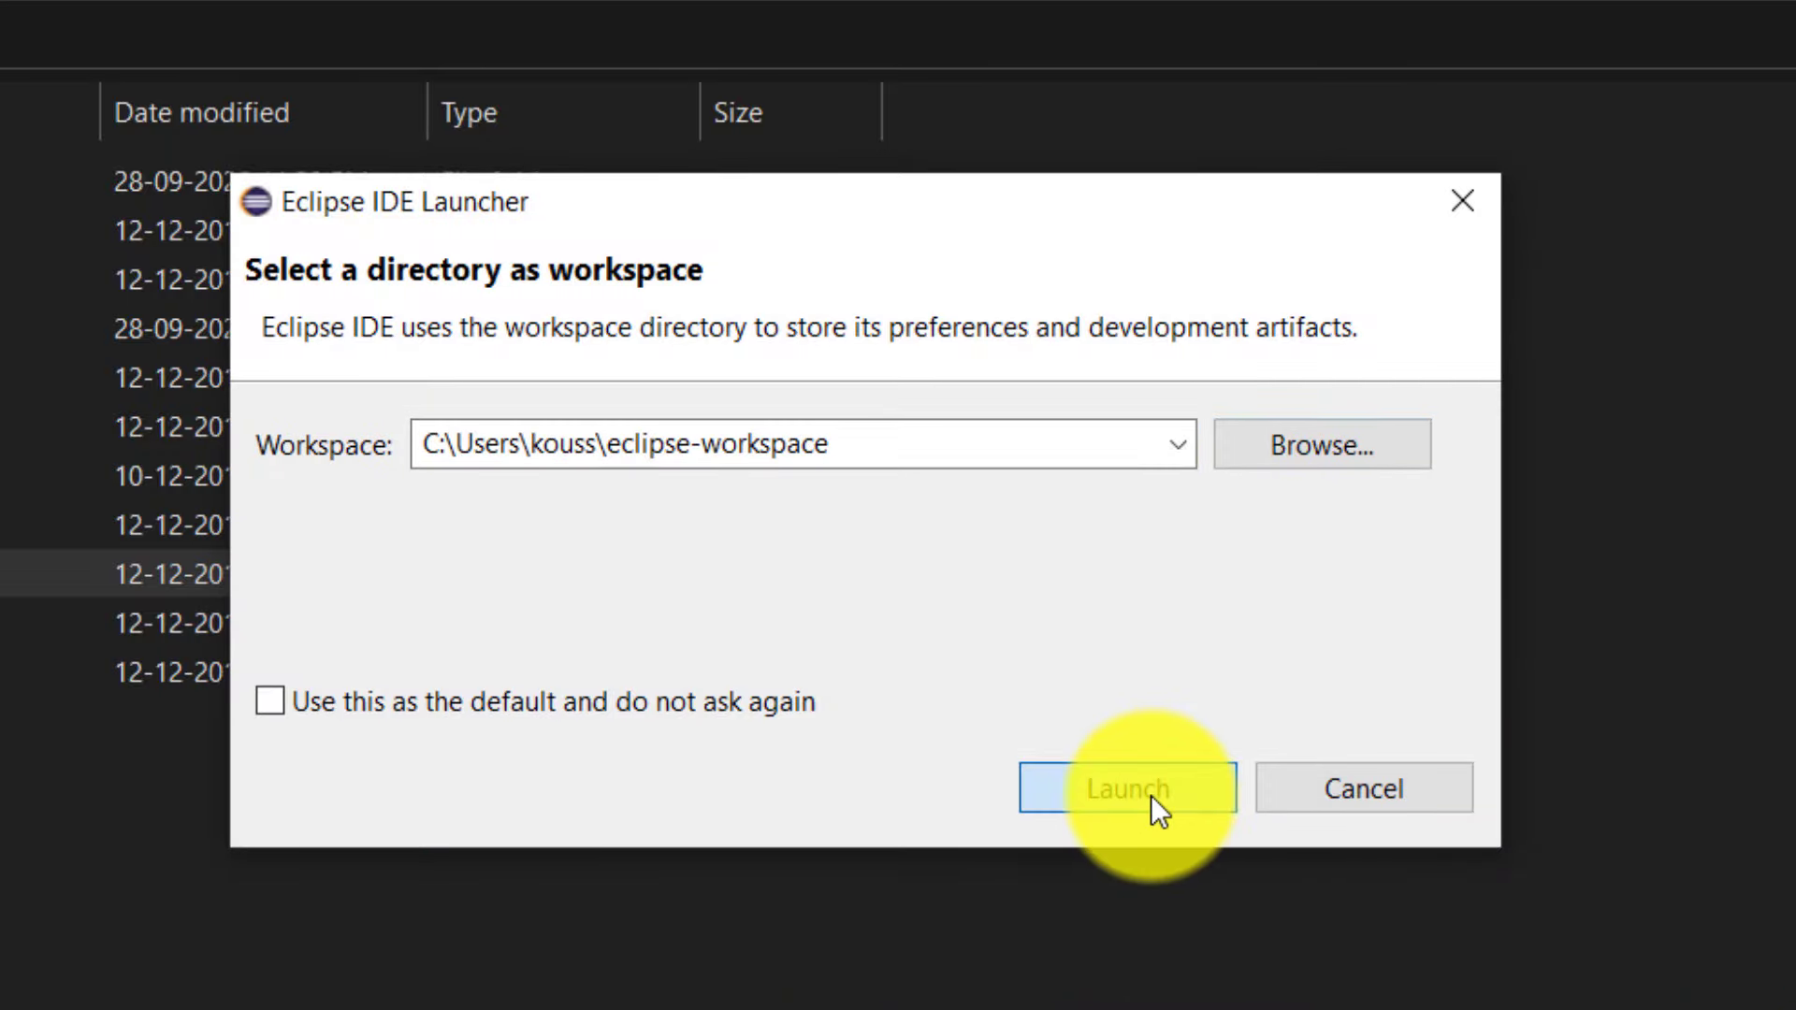
key(super+d)
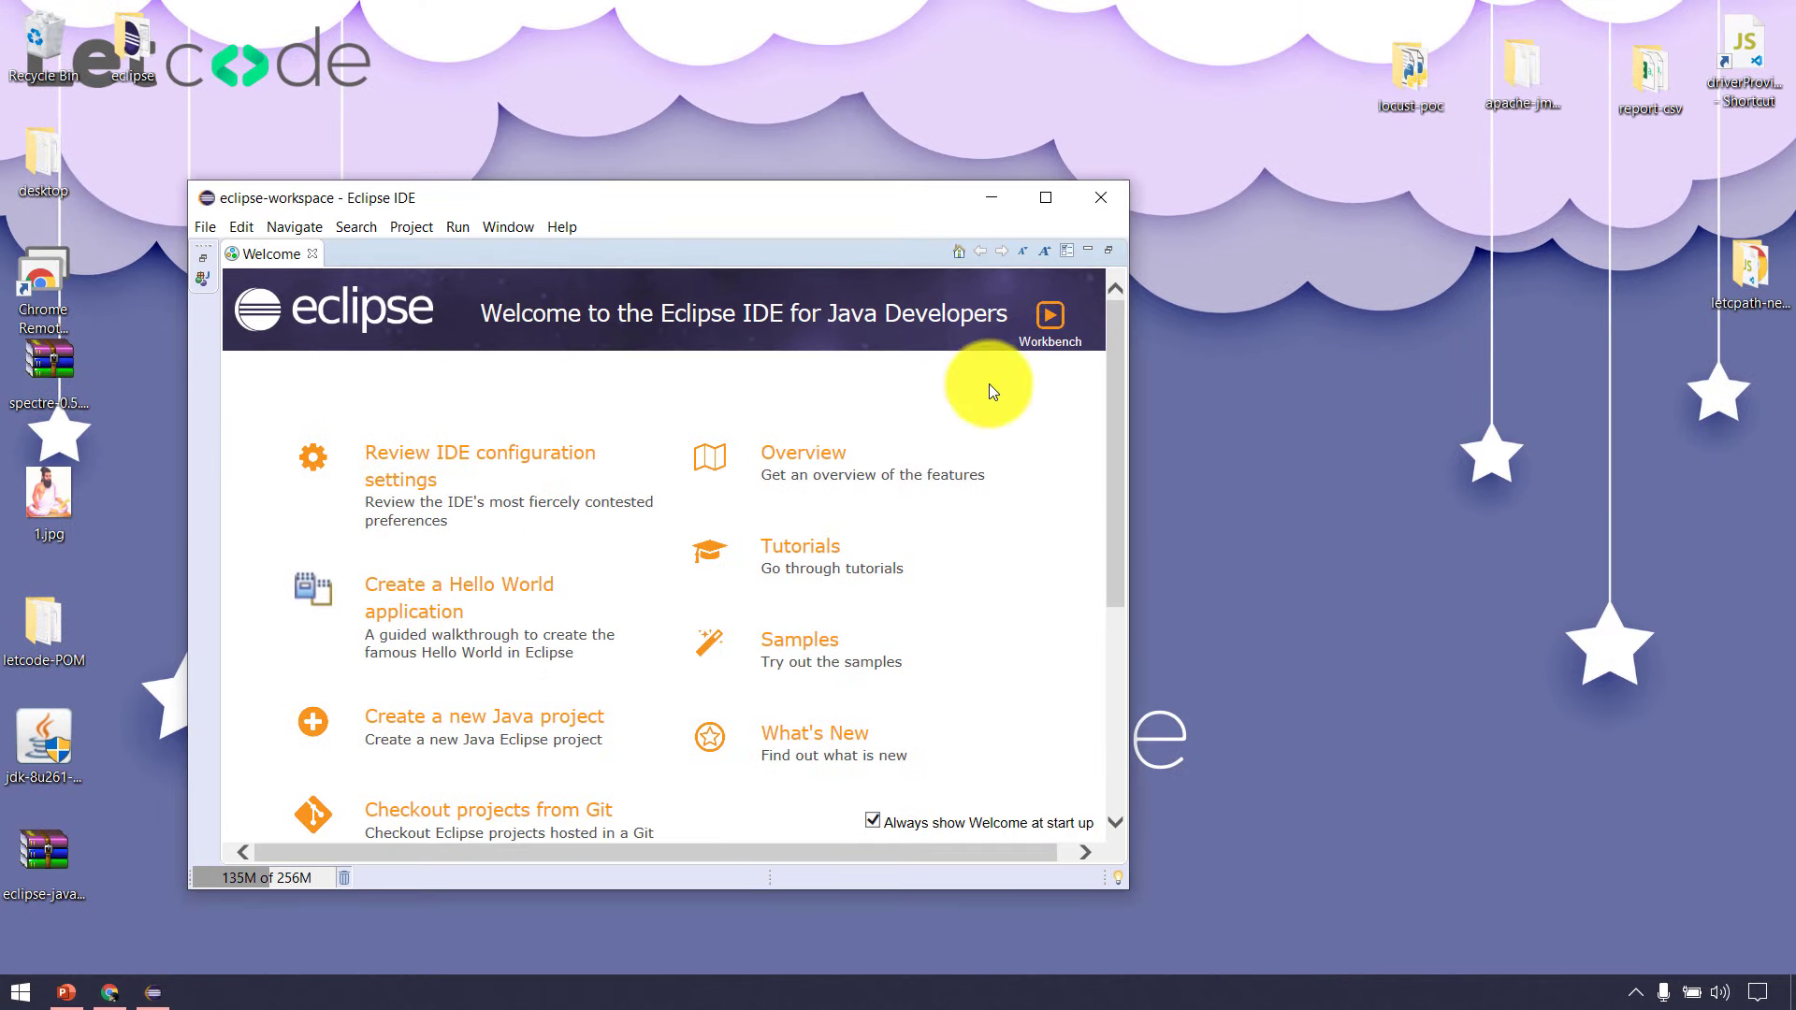
- Maximise the Eclipse window, turn off Always show Welcome at start up and close the Welcome page
click(1046, 198)
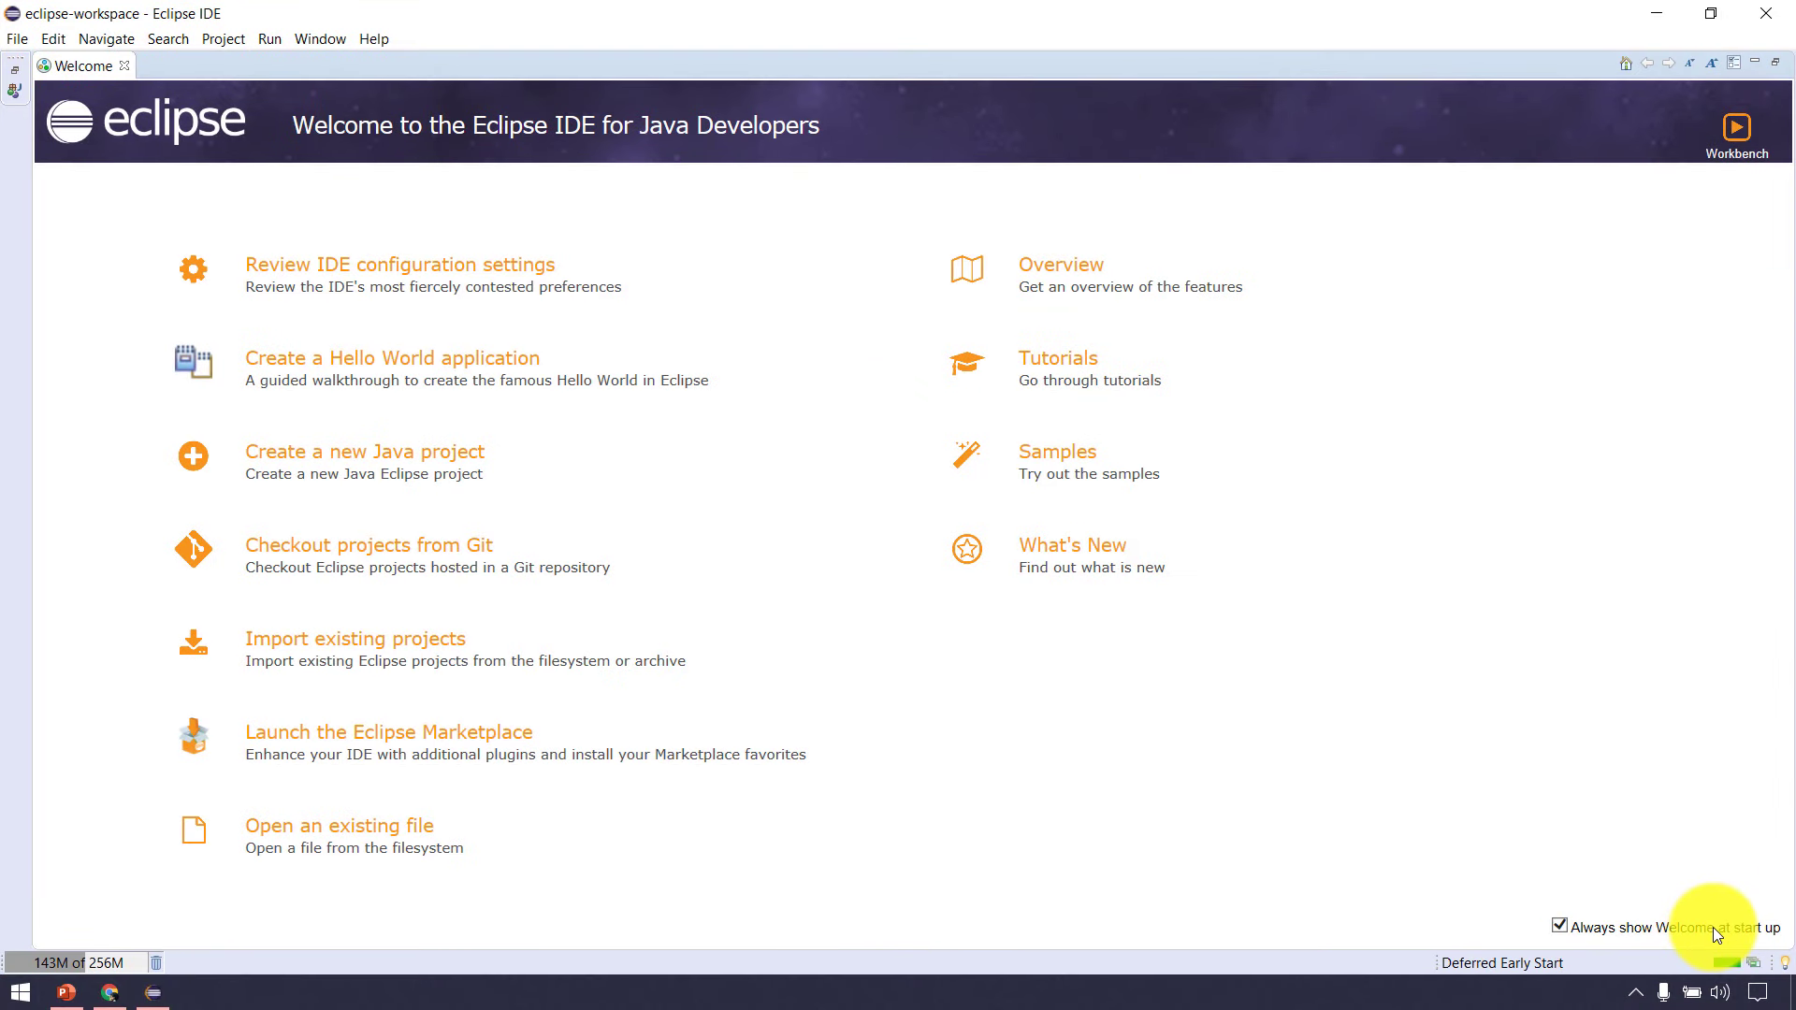
click(1568, 924)
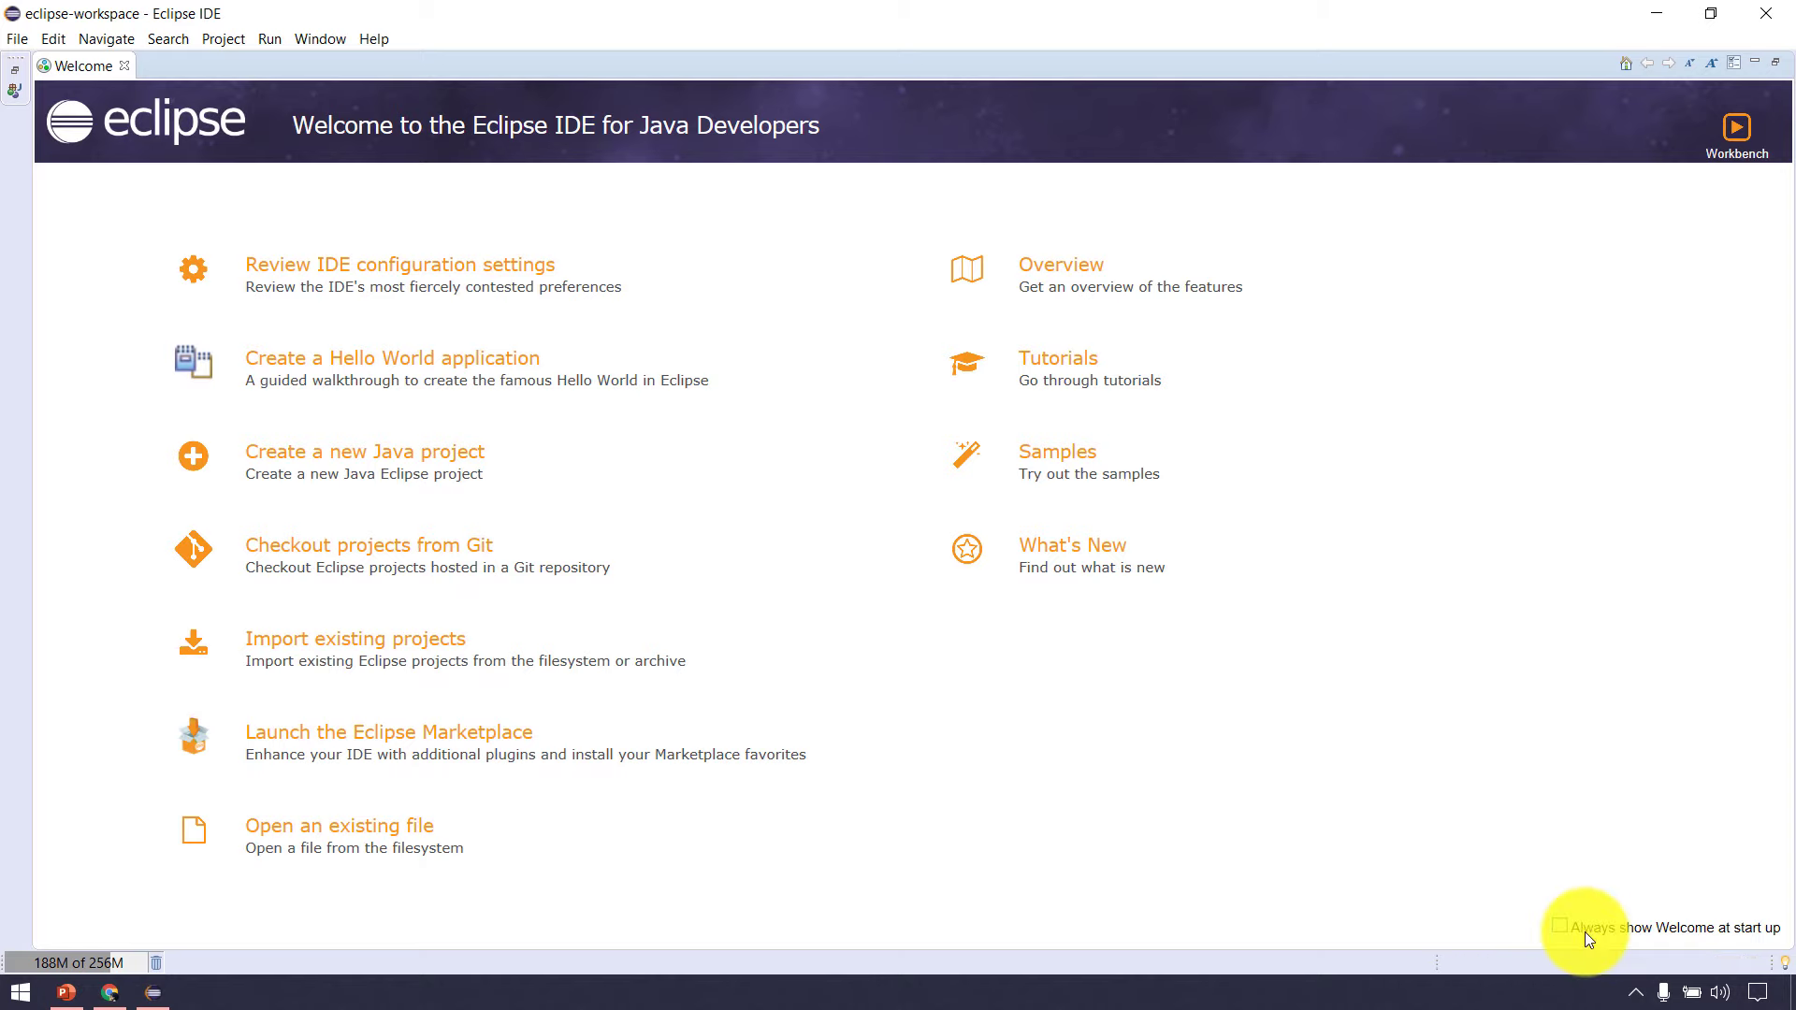
click(123, 65)
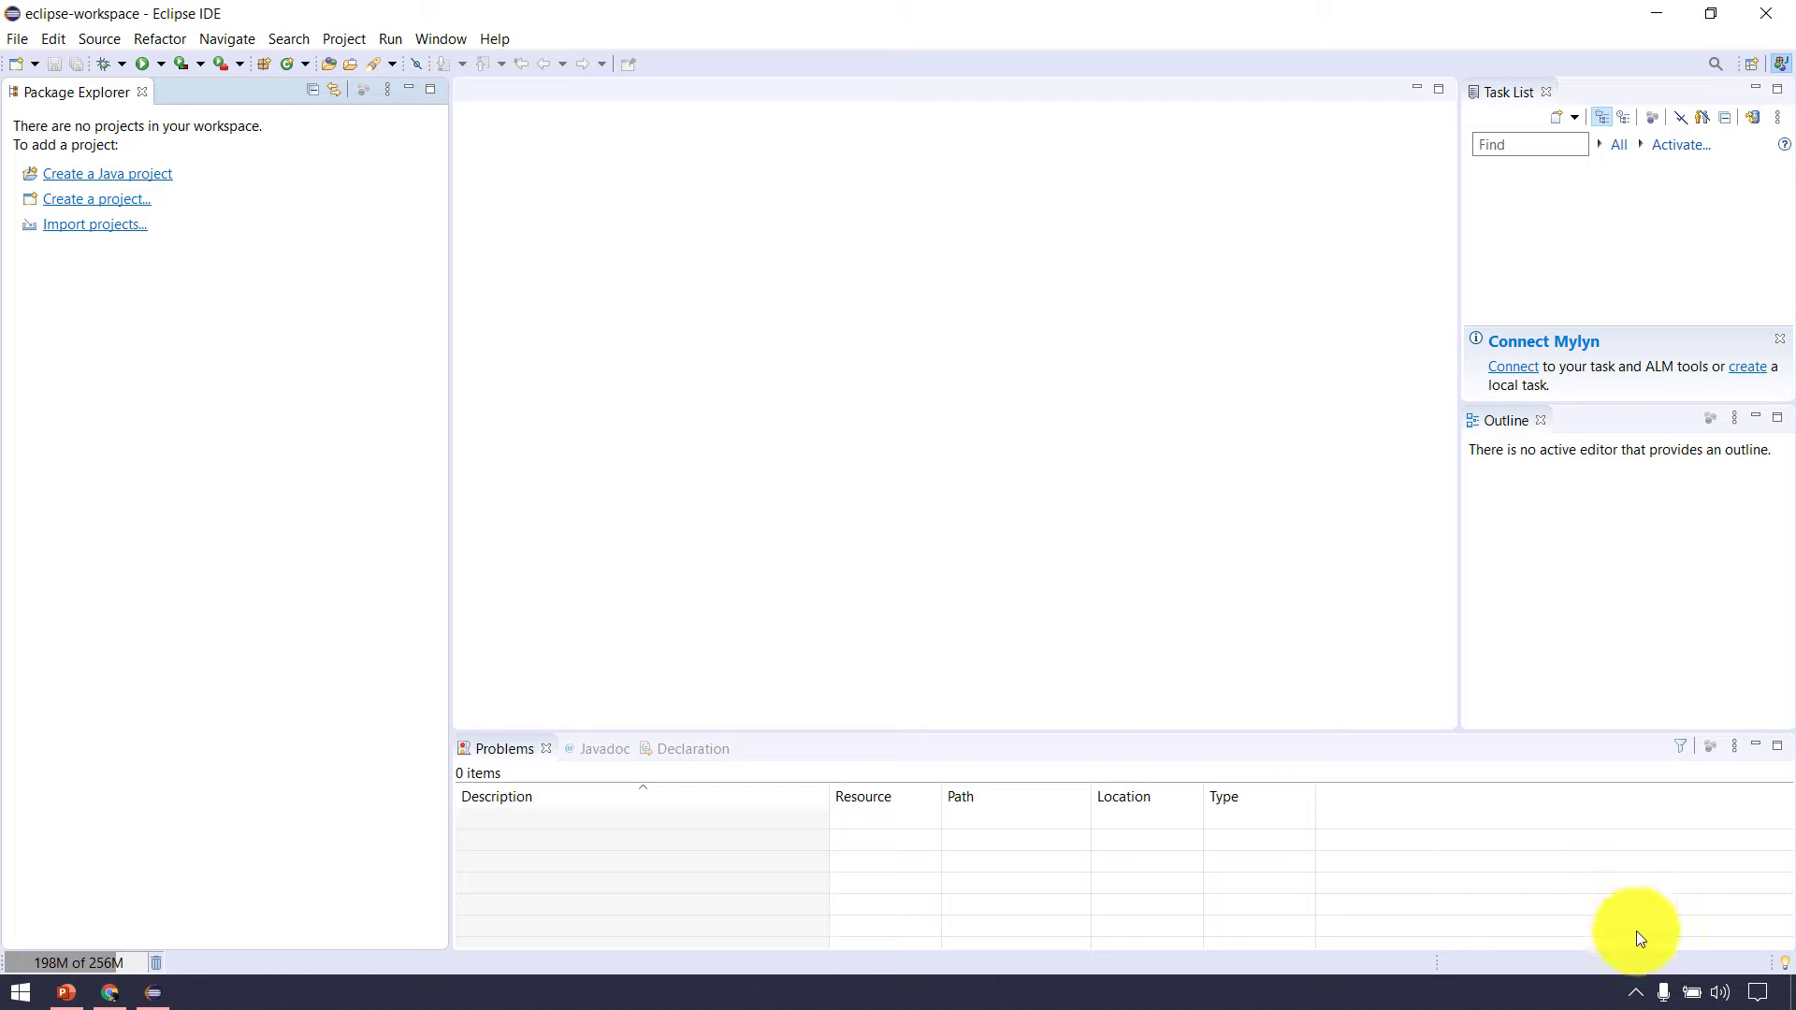
click(1636, 992)
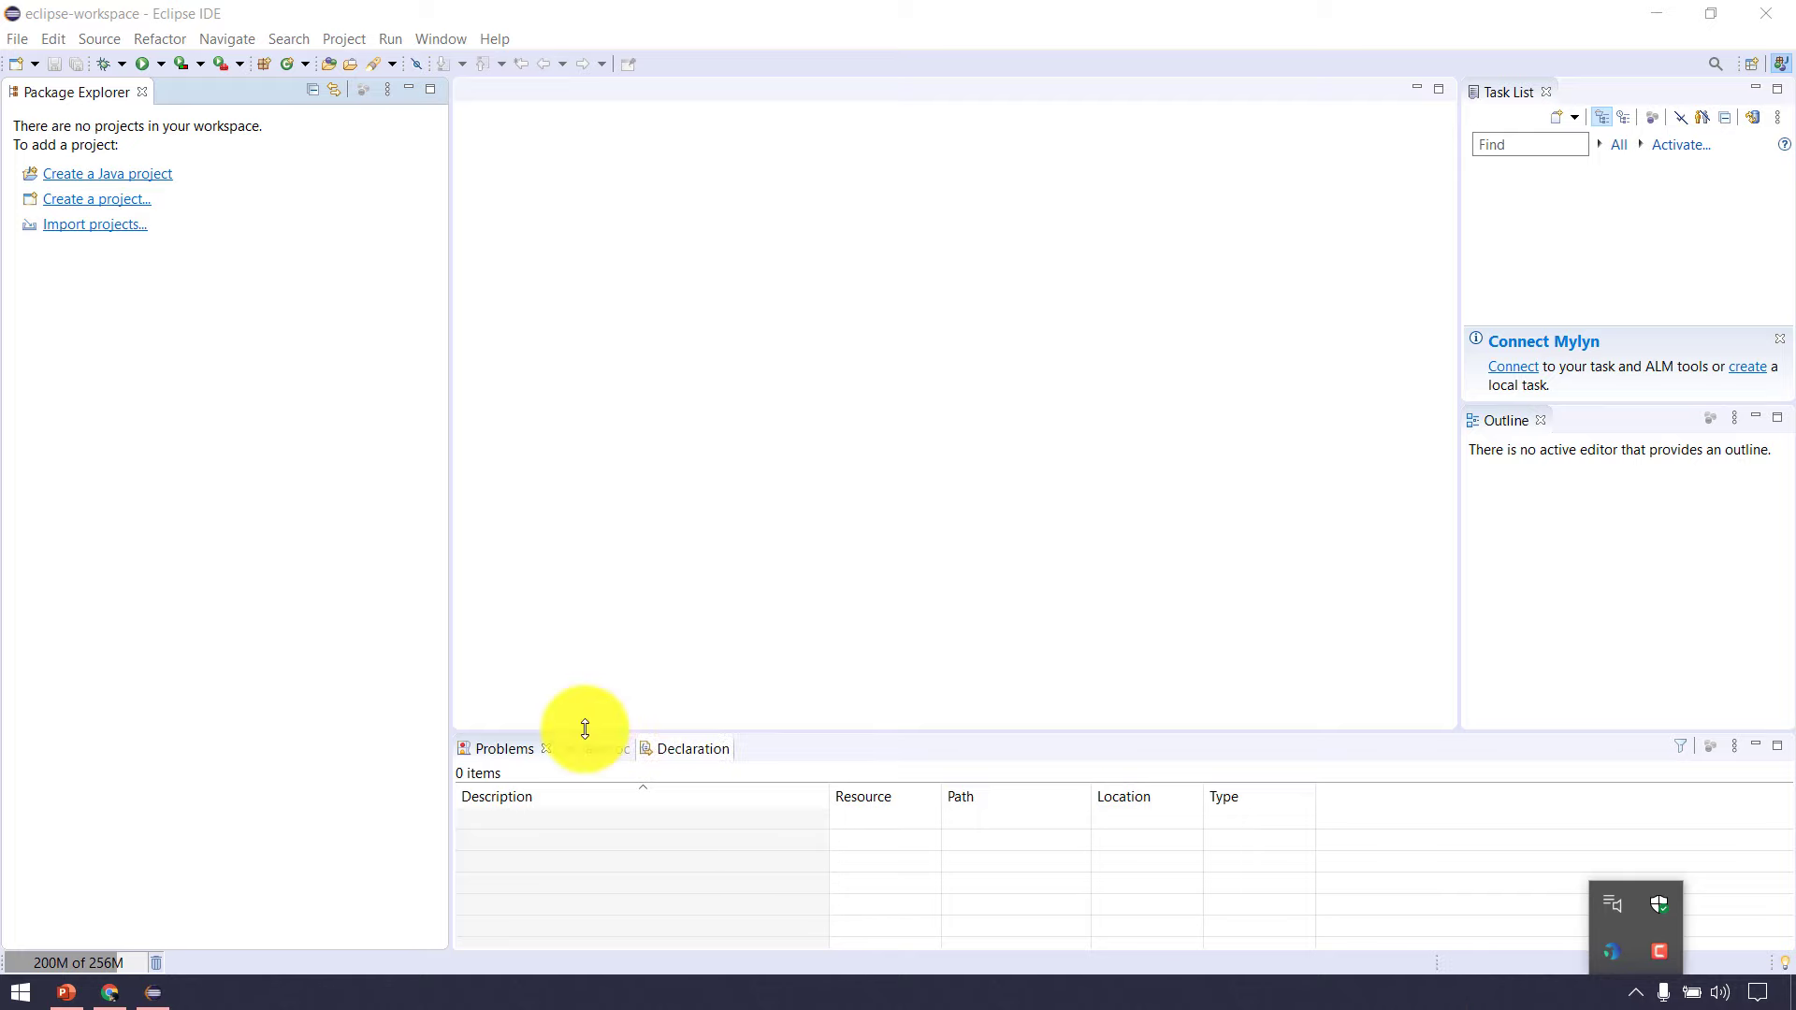
click(278, 368)
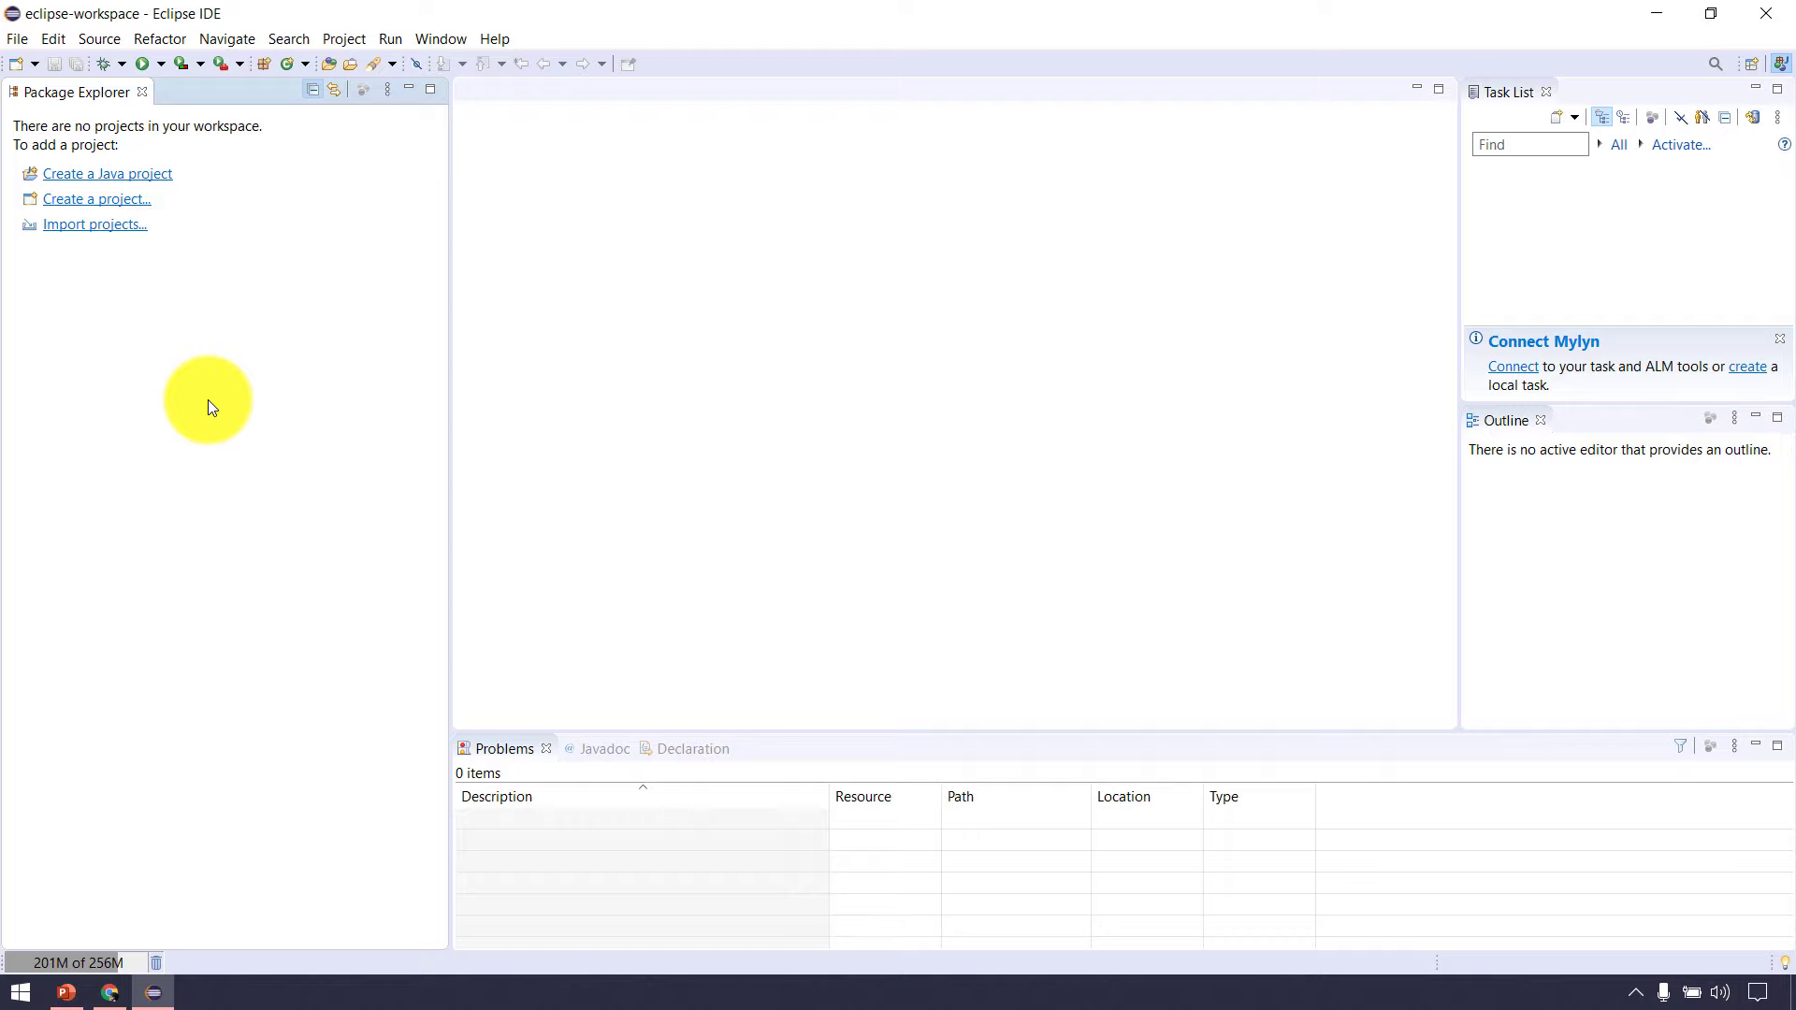
- Start a new project with the Maven Project wizard
click(17, 39)
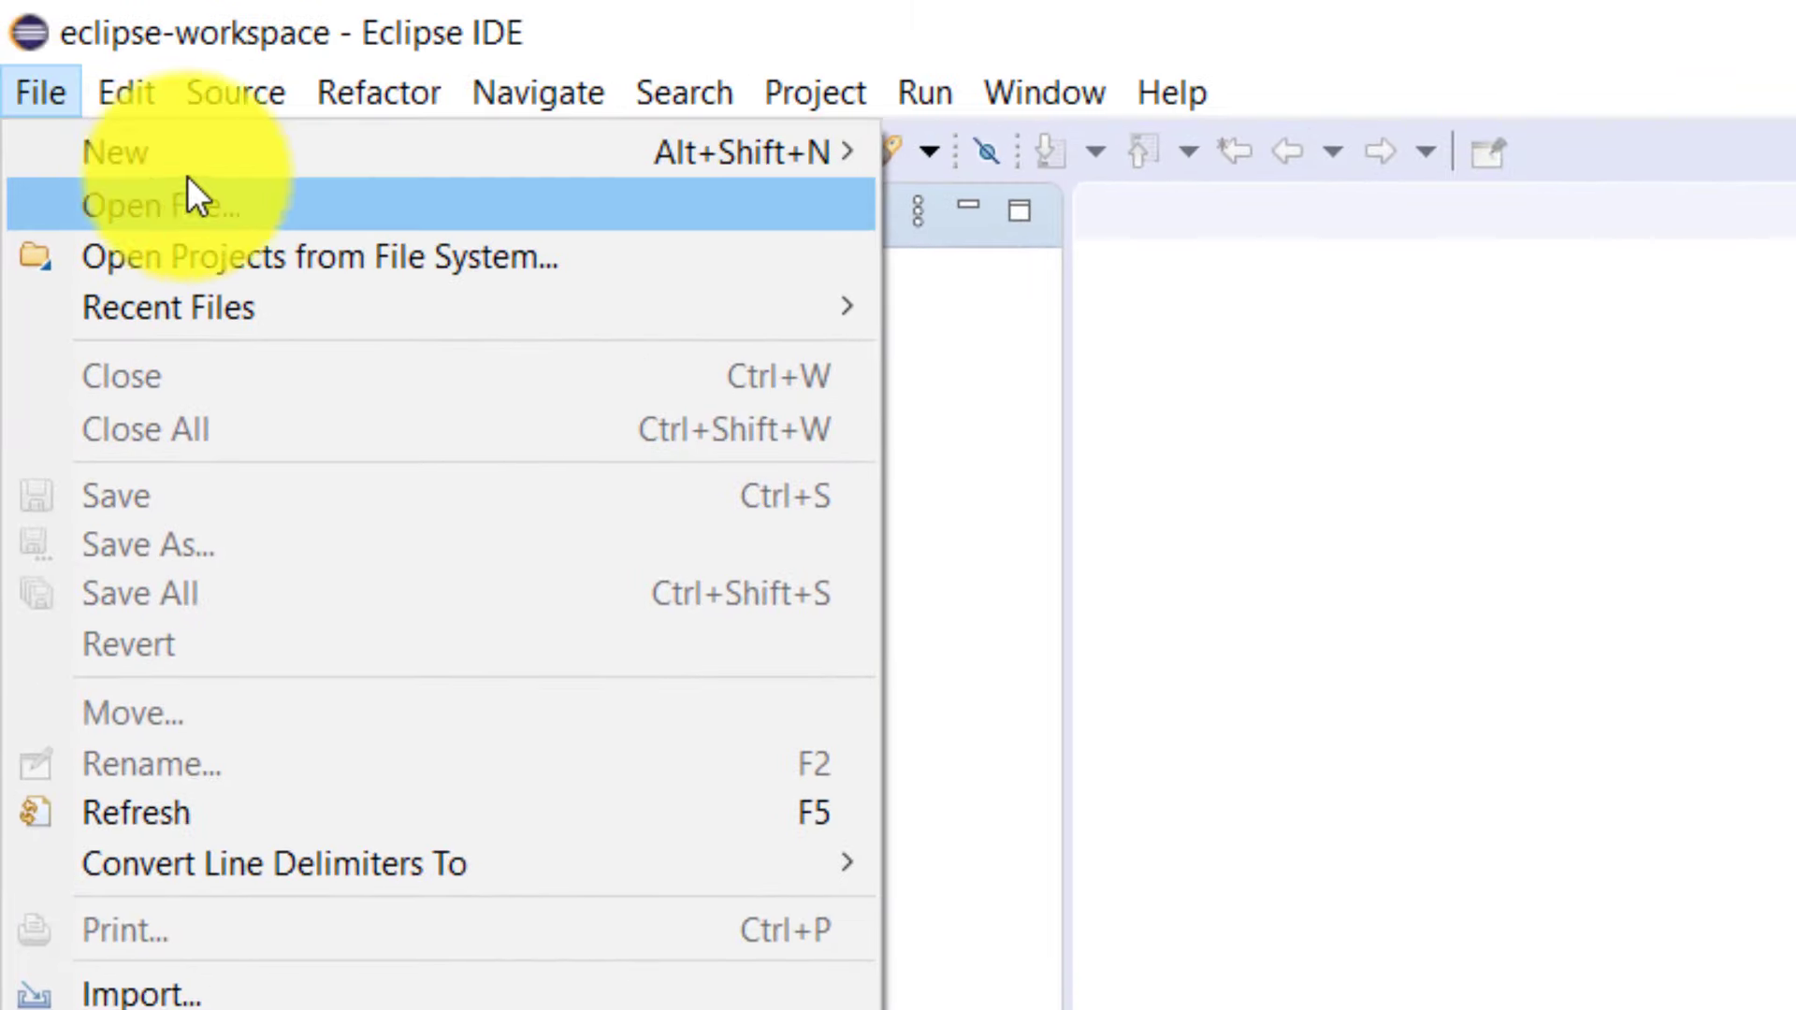
mouse_move(593, 150)
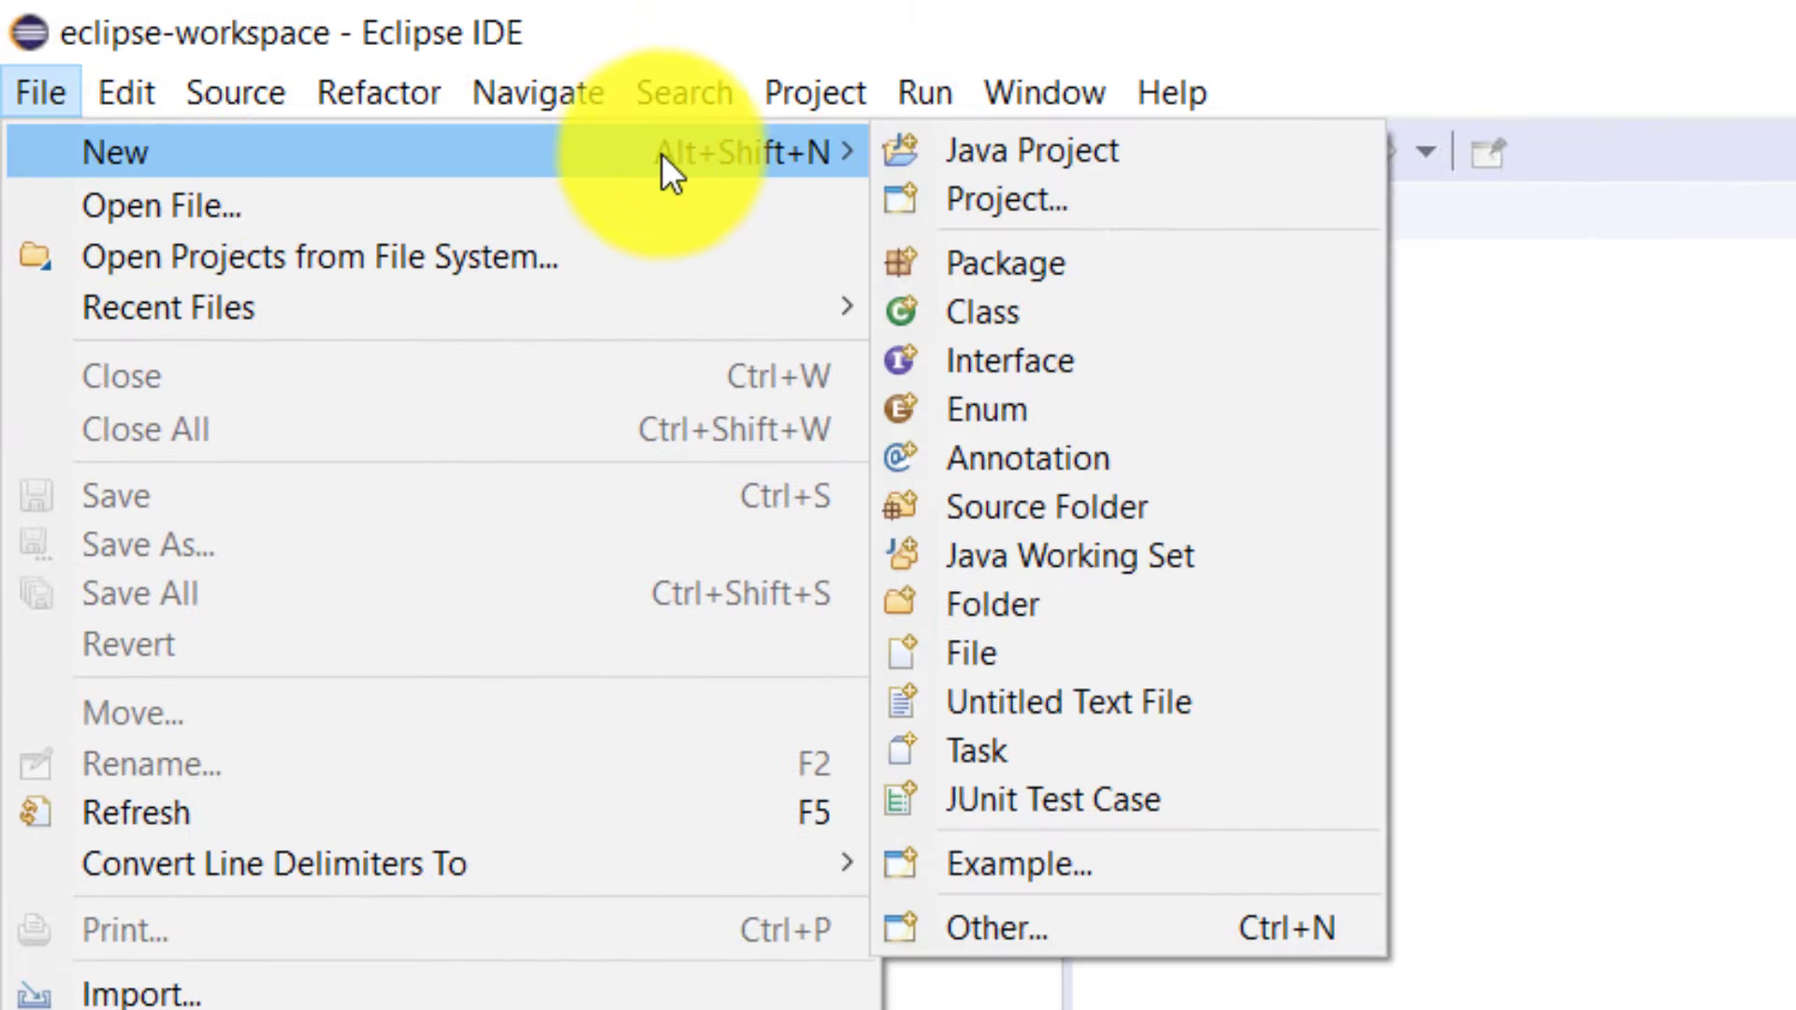
click(1152, 200)
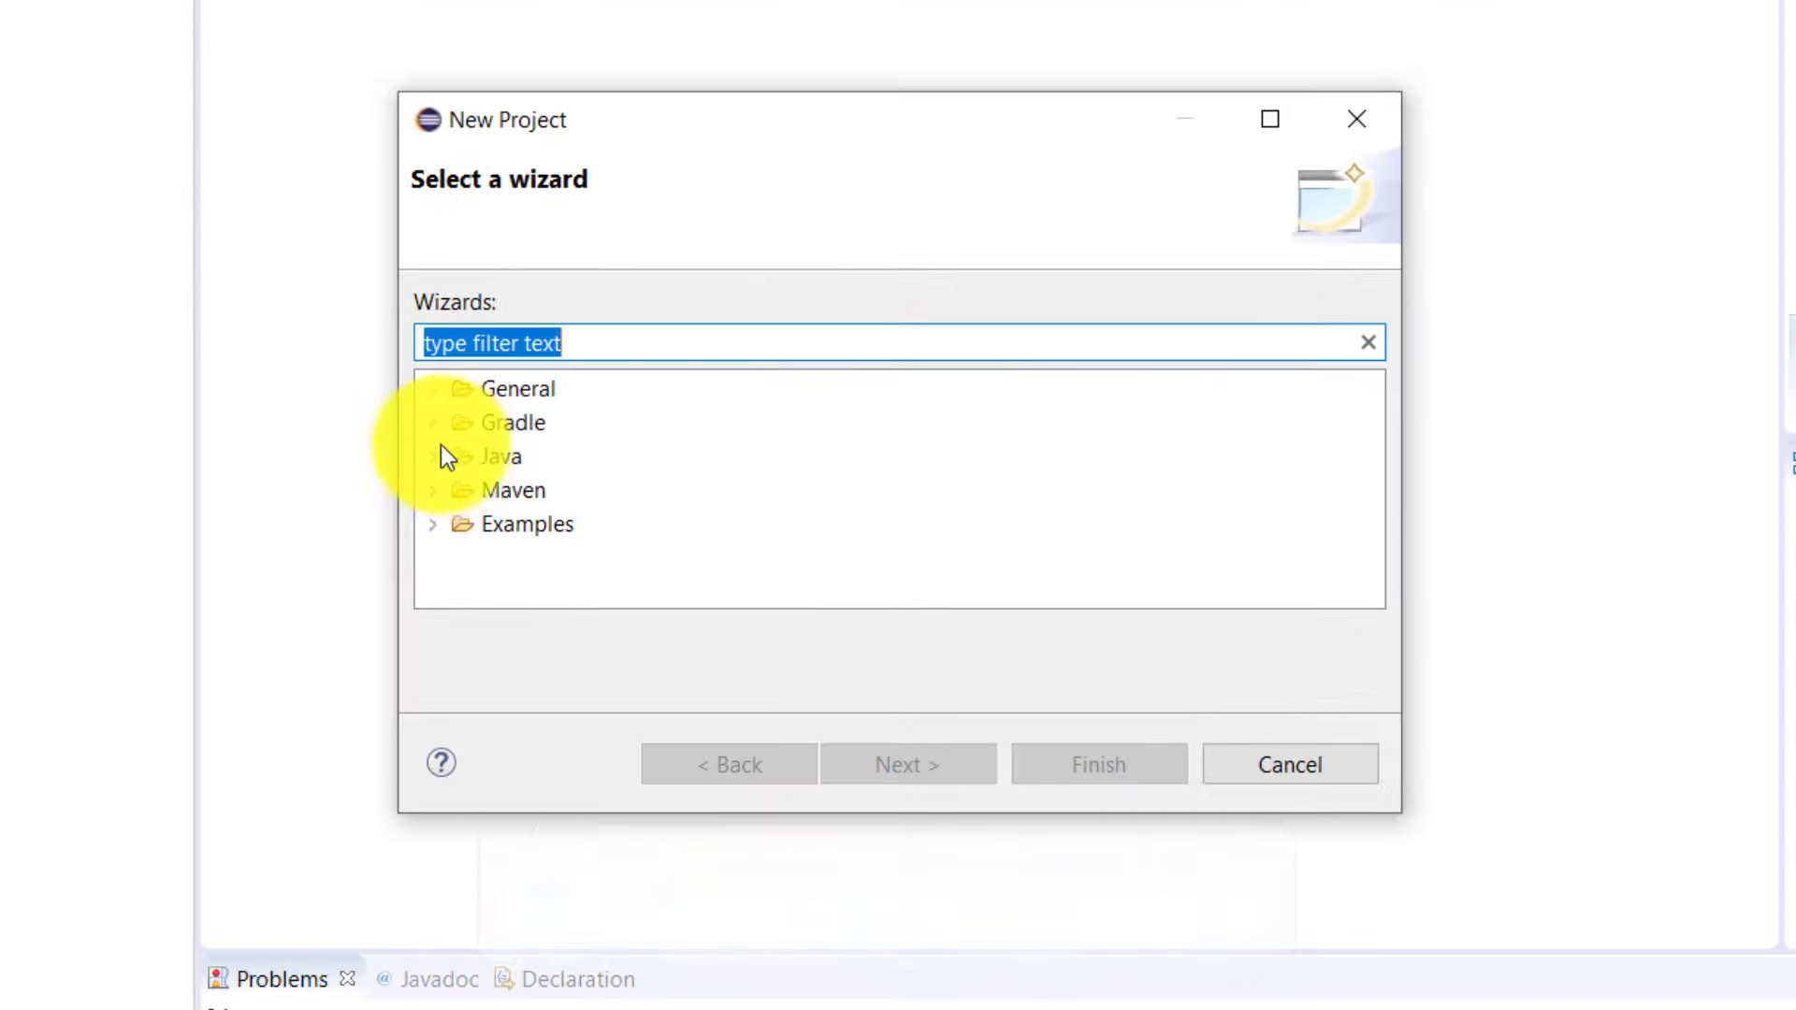
click(510, 534)
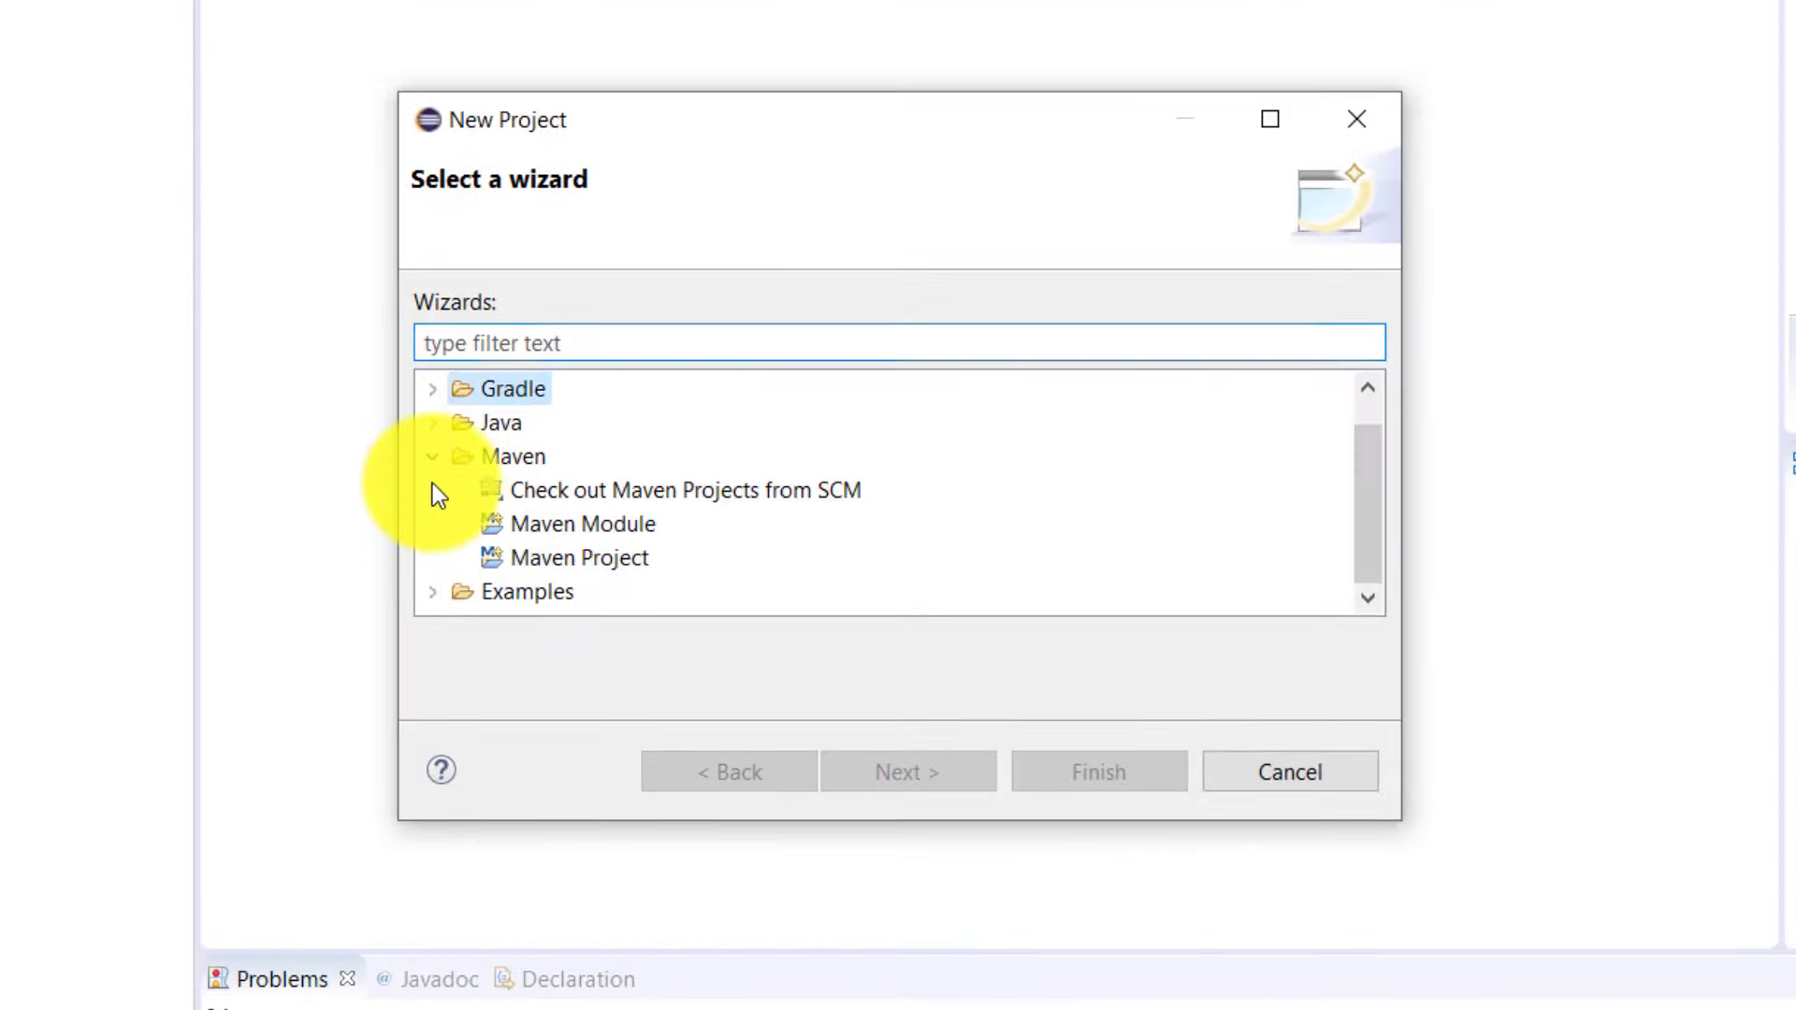
click(512, 458)
click(617, 566)
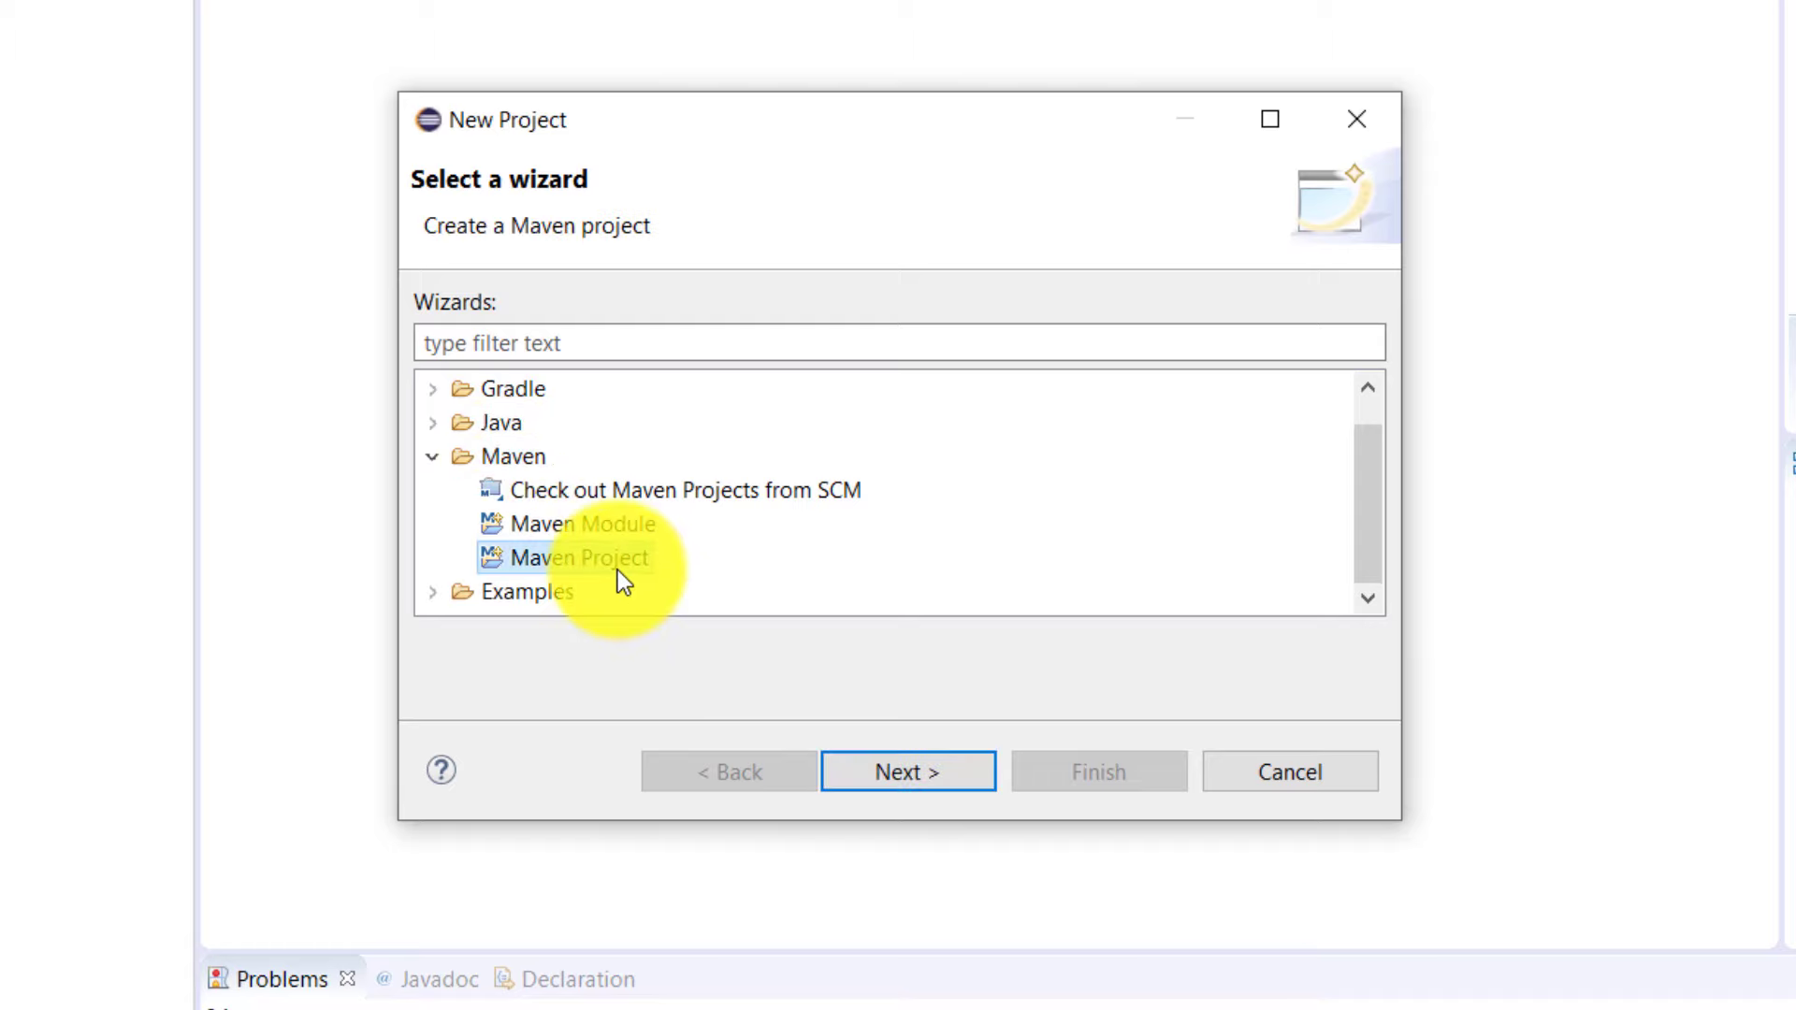
click(900, 769)
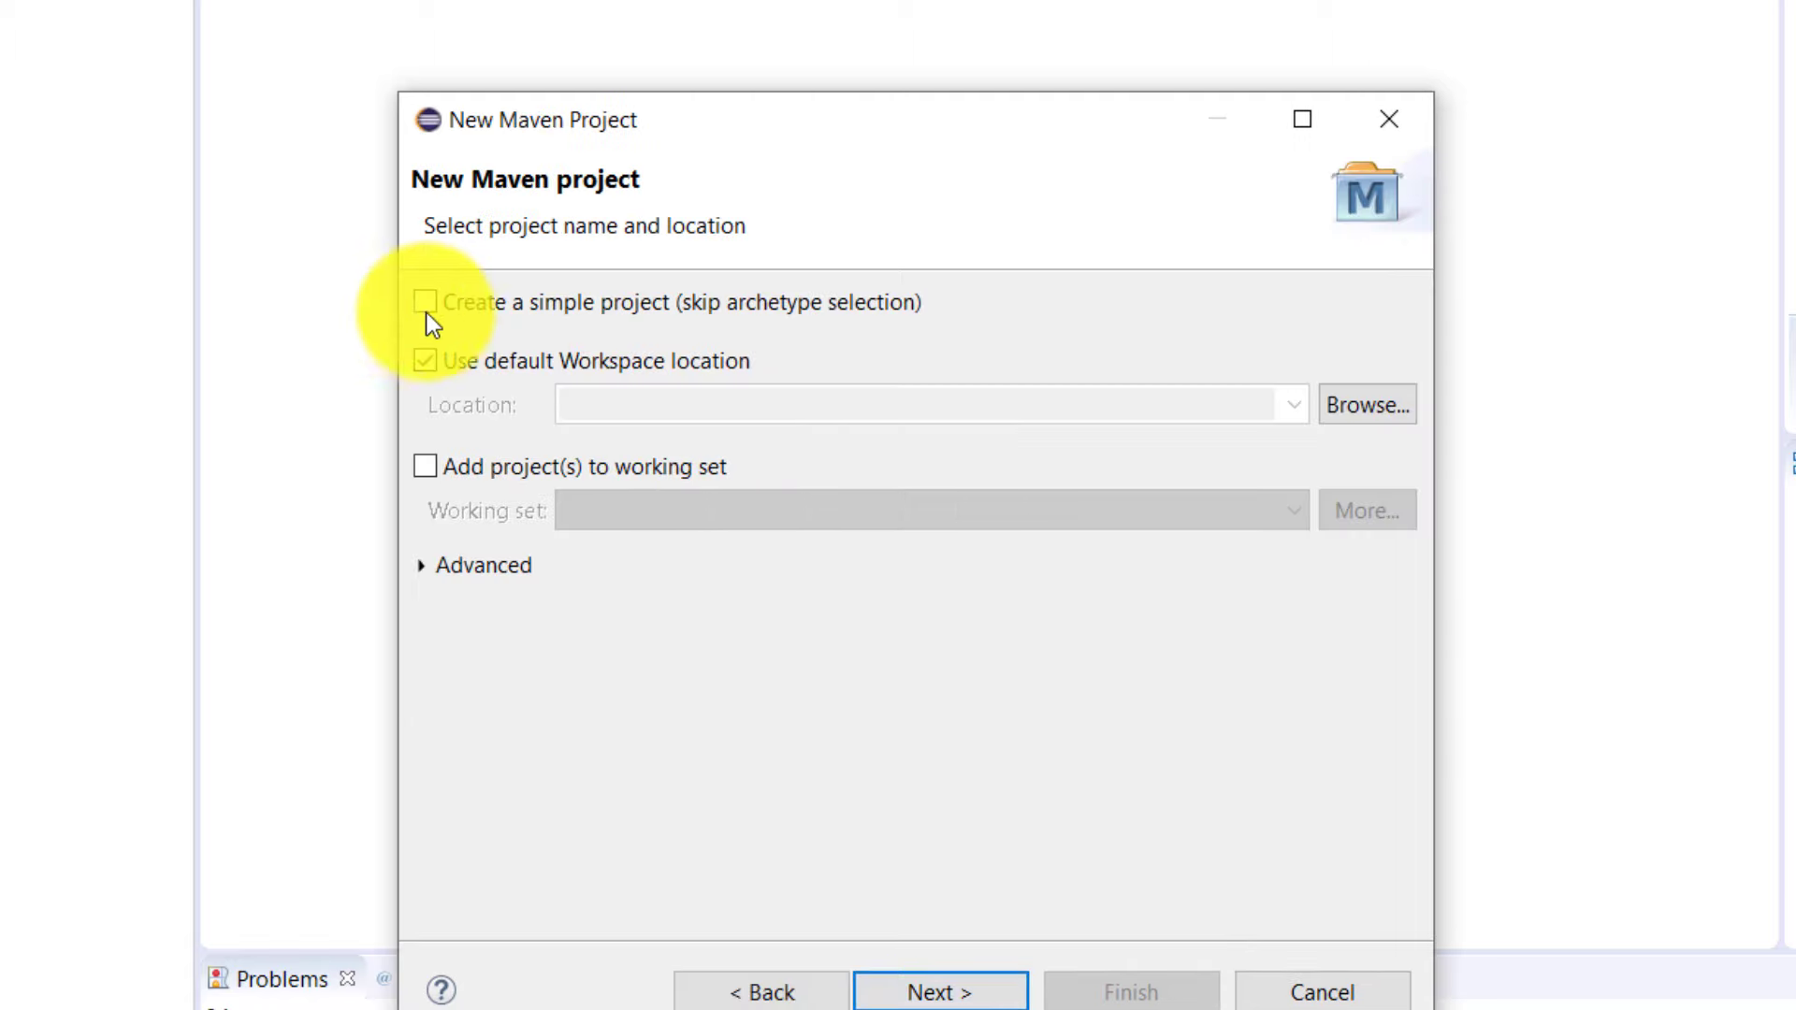
- Choose to create a simple project that skips archetype selection and continue to the artifact settings
click(513, 296)
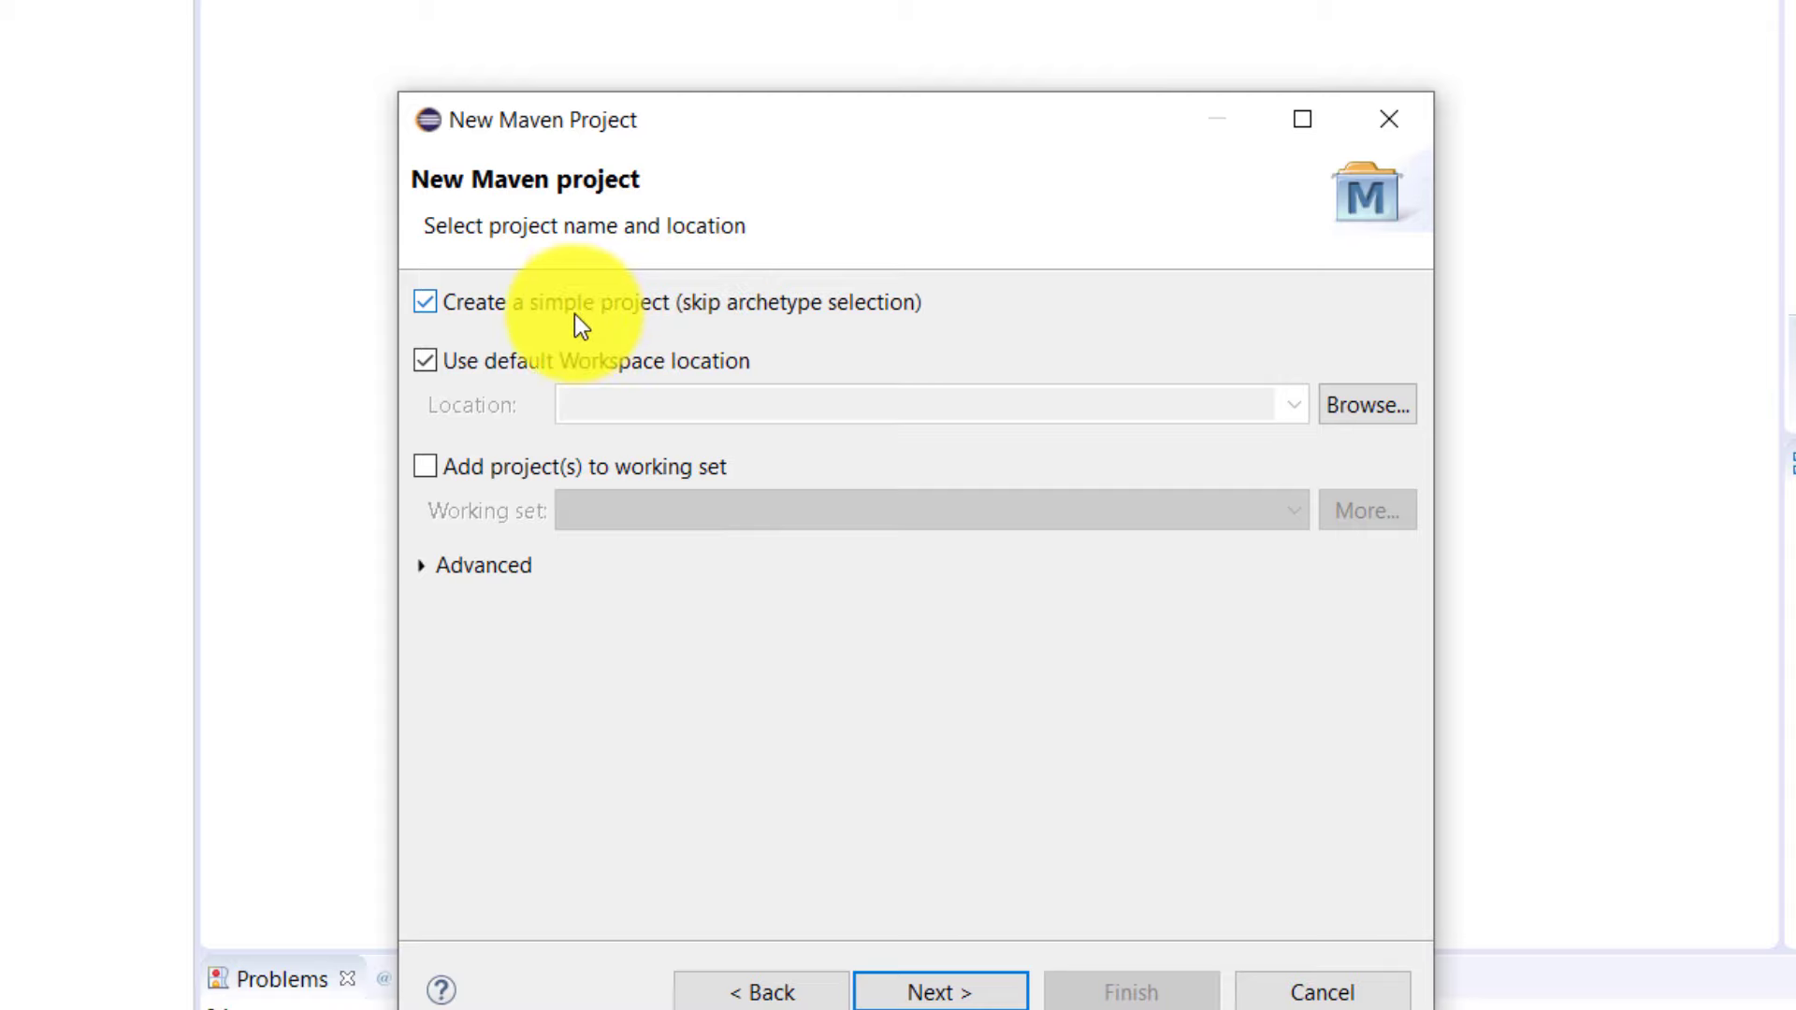
click(940, 993)
key(Tab)
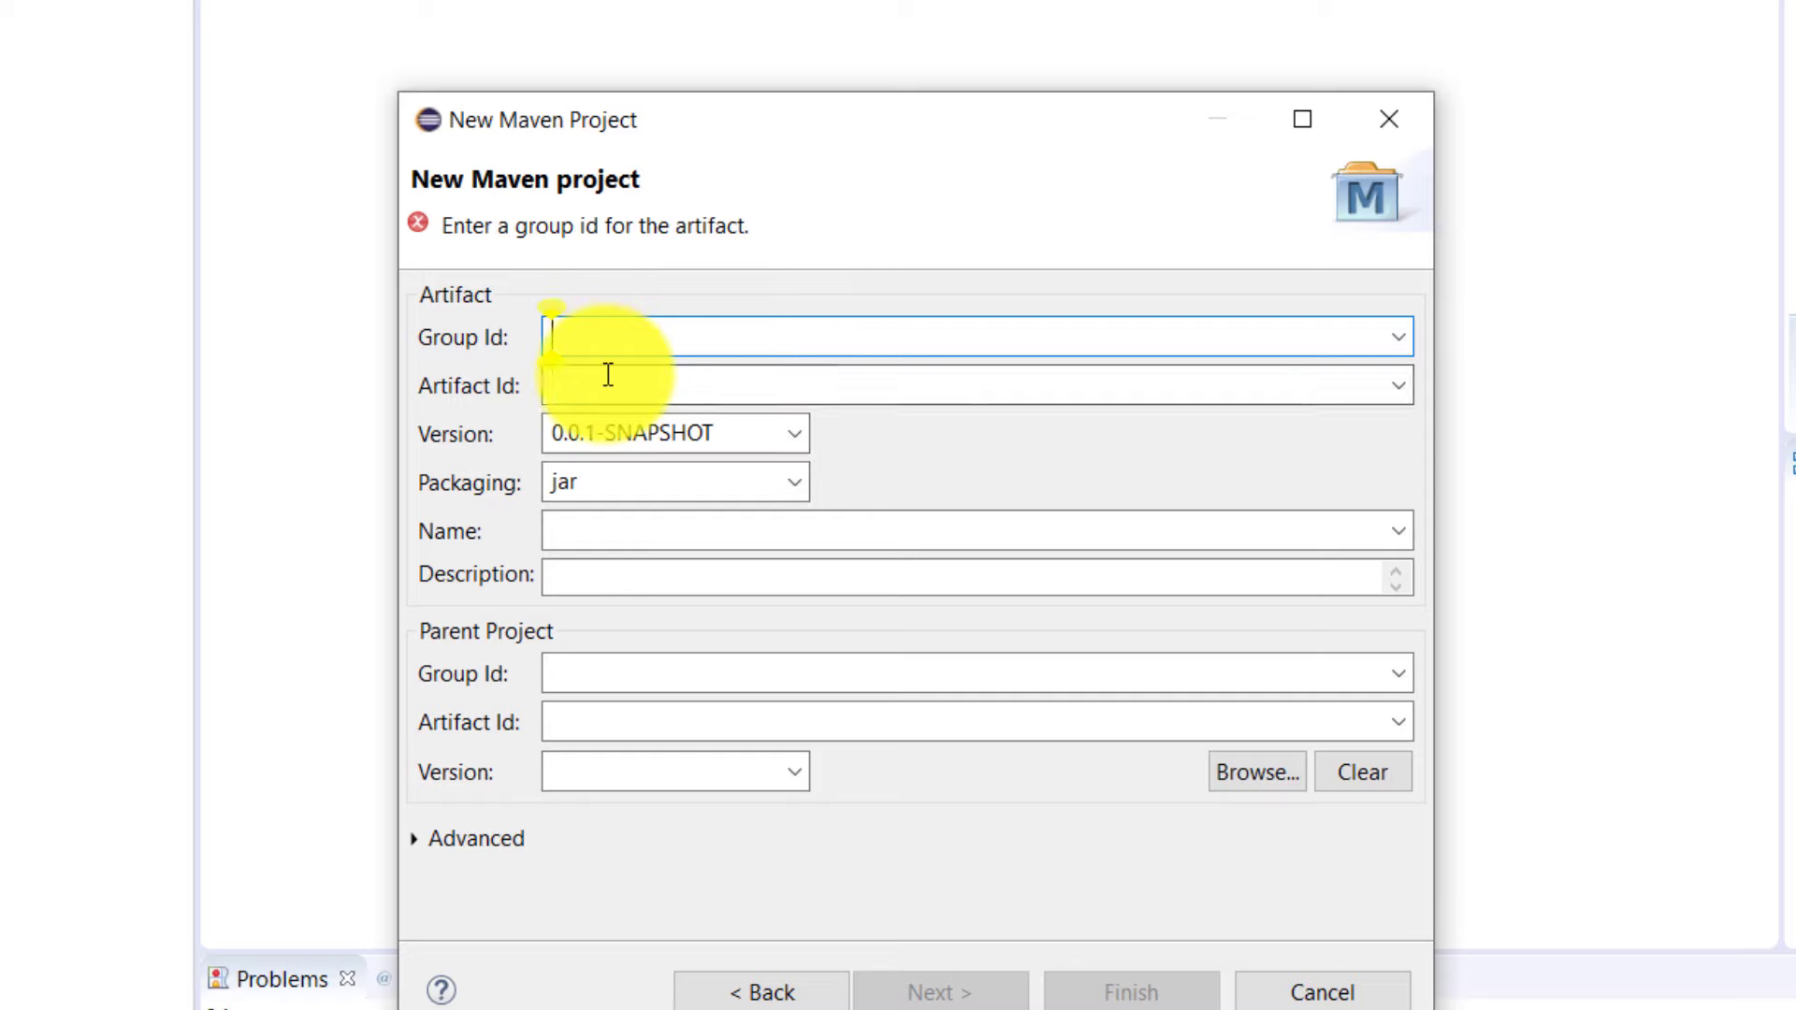
- Enter letcode as both the Group Id and the Artifact Id of the new Maven project
click(645, 334)
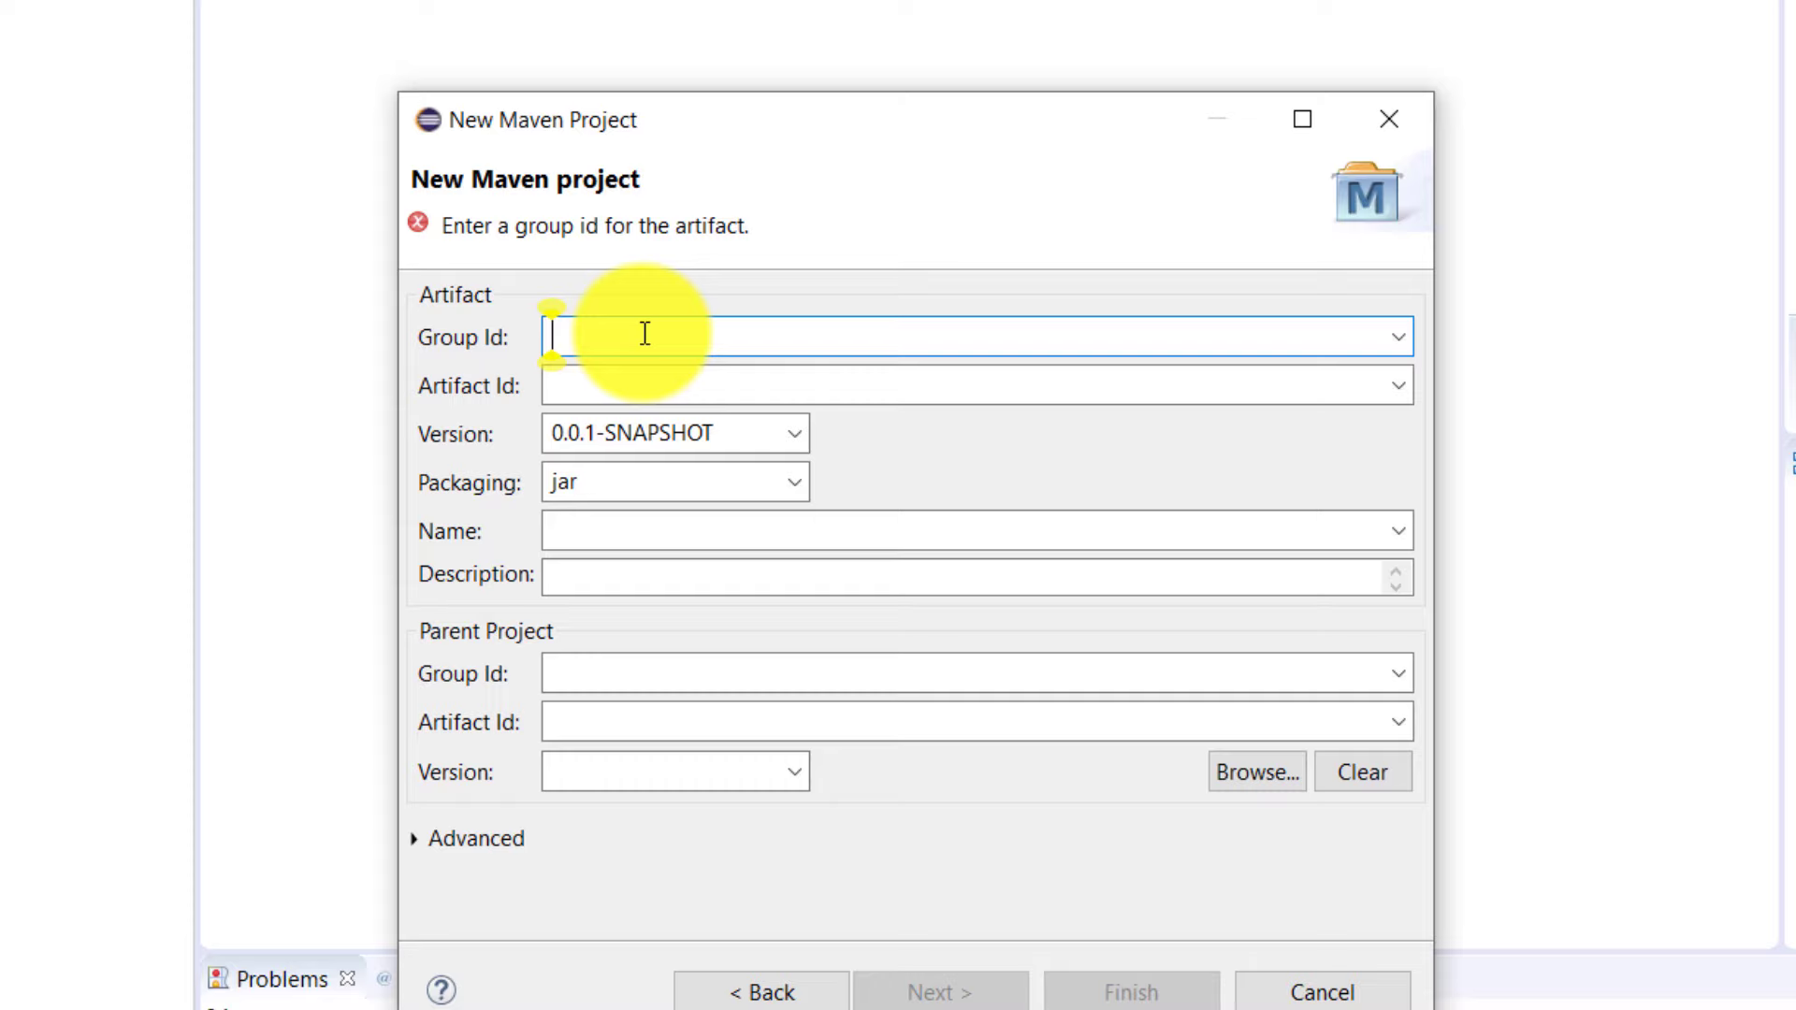
text(letcode)
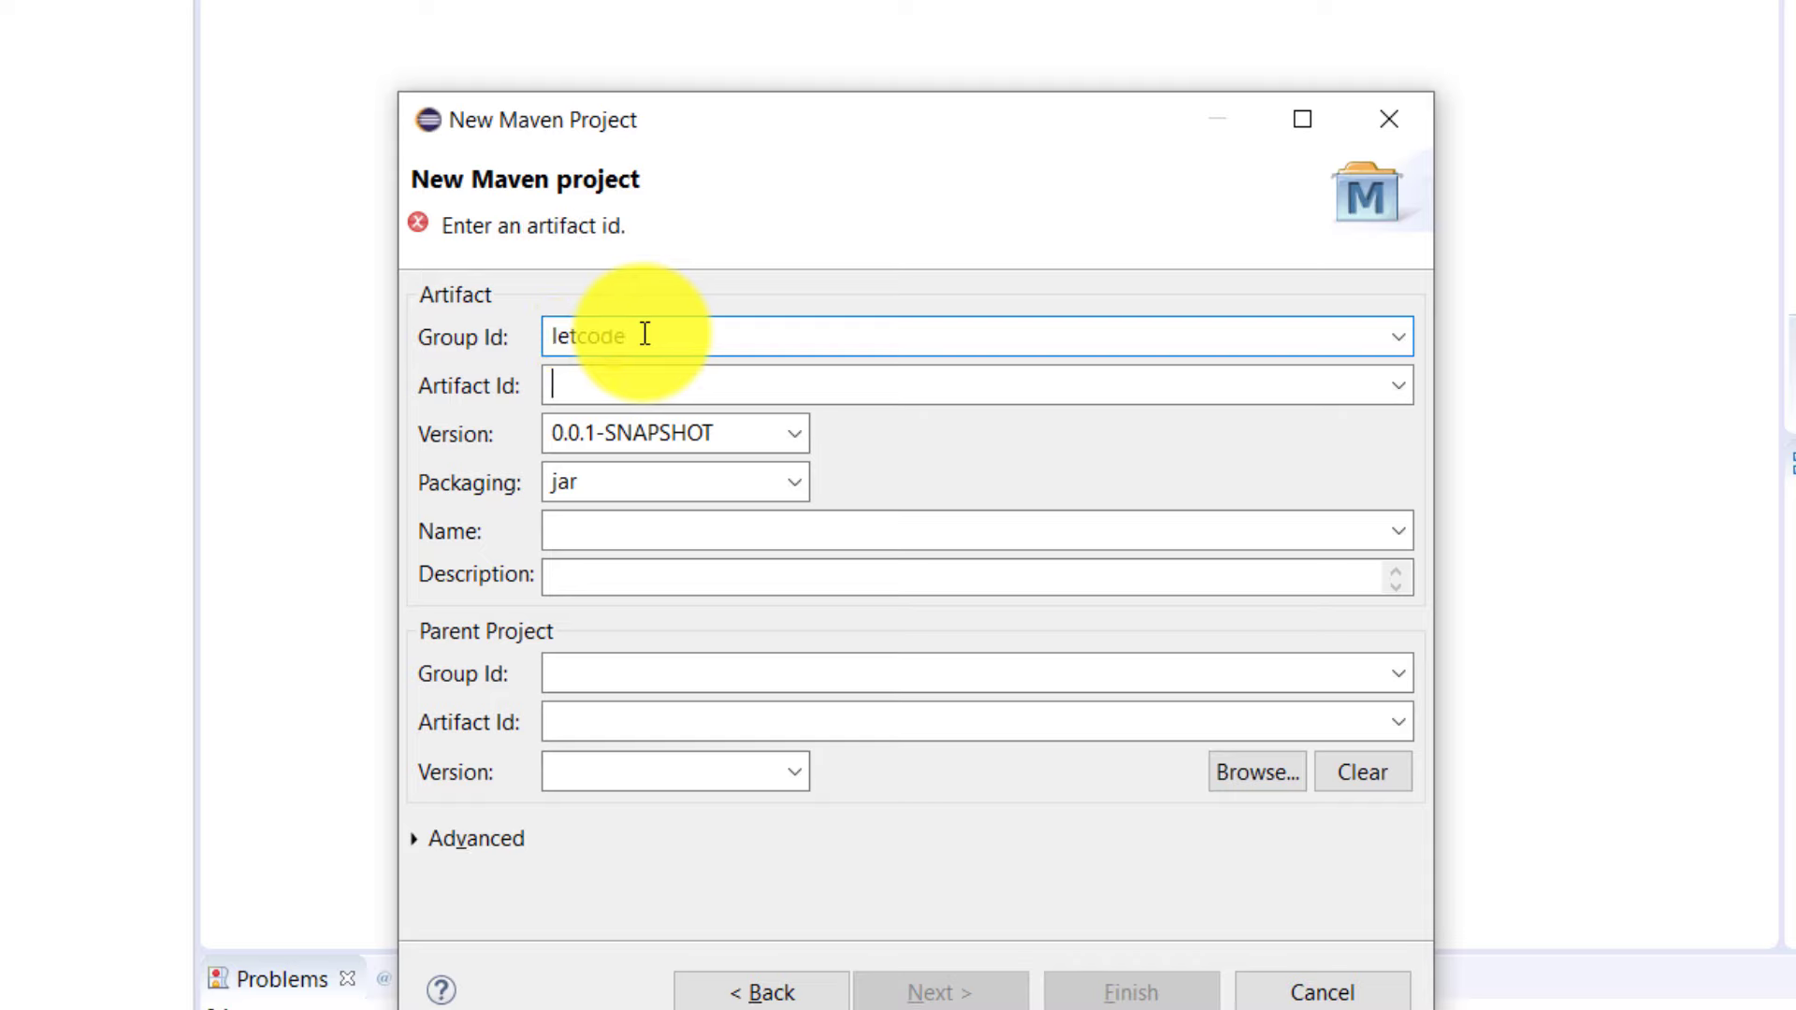
key(Tab)
text(let)
key(BackSpace)
key(BackSpace)
key(BackSpace)
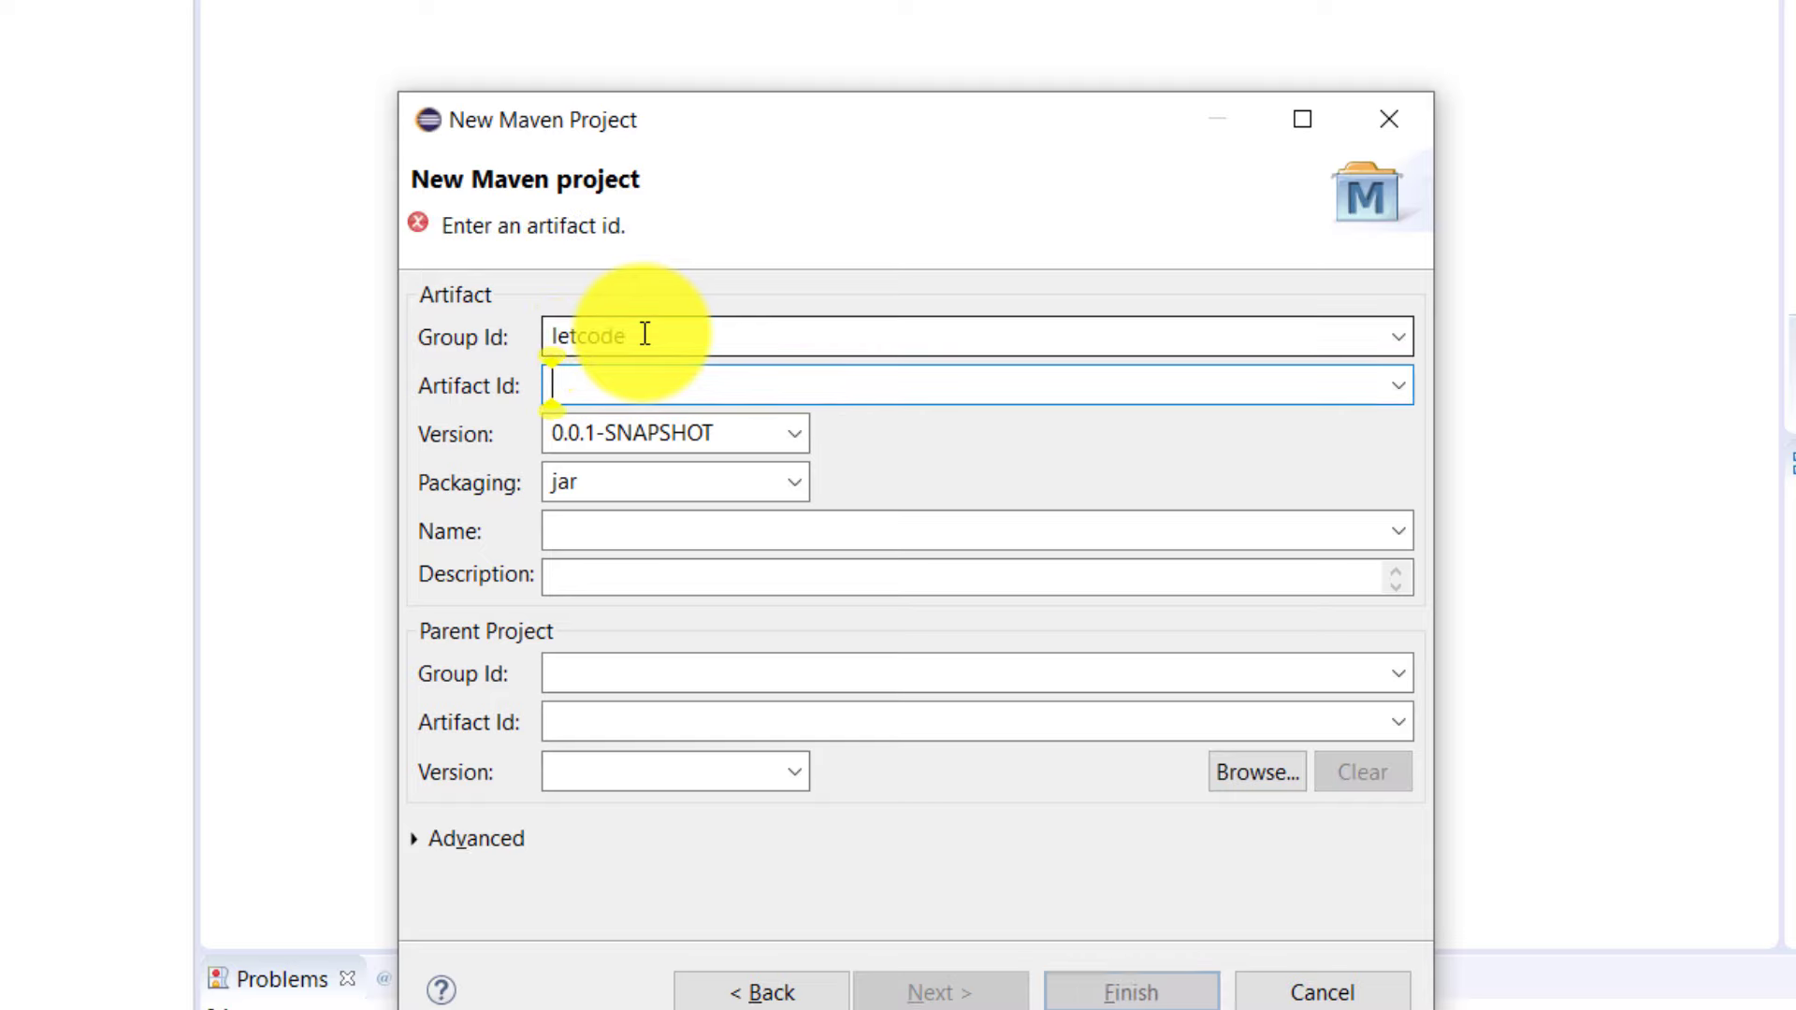
text(let)
key(BackSpace)
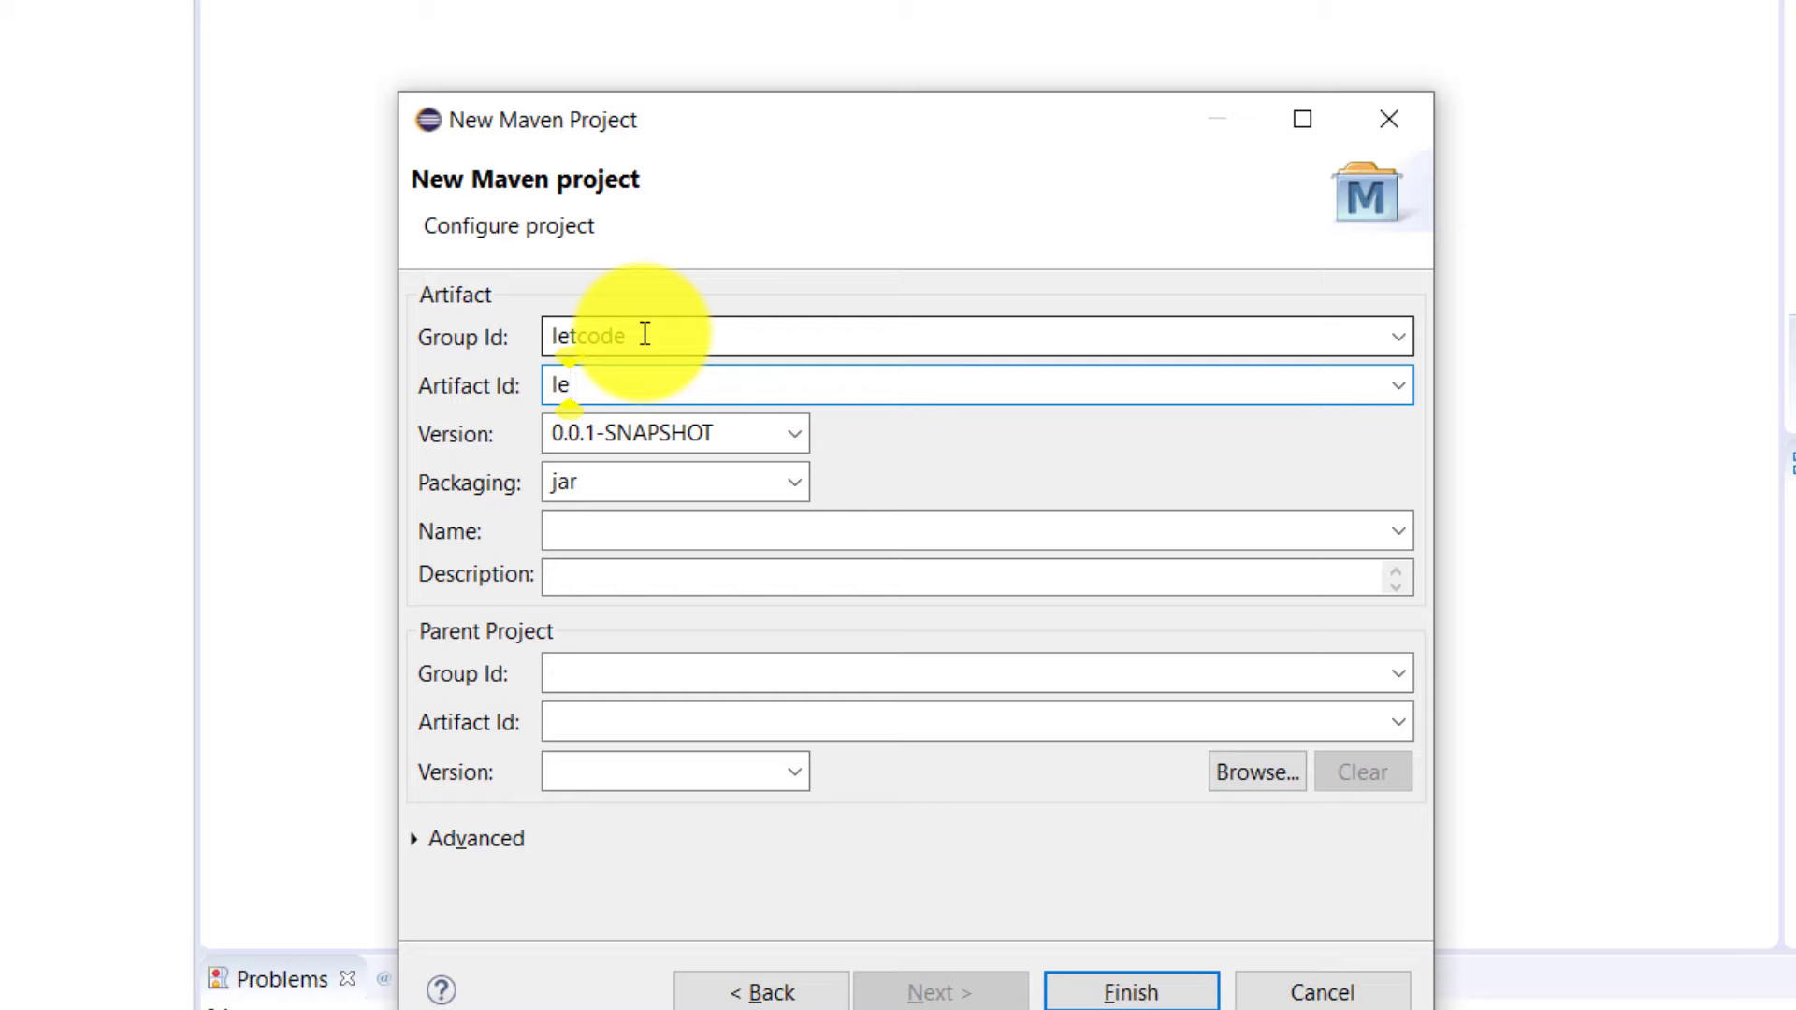
text(tcode)
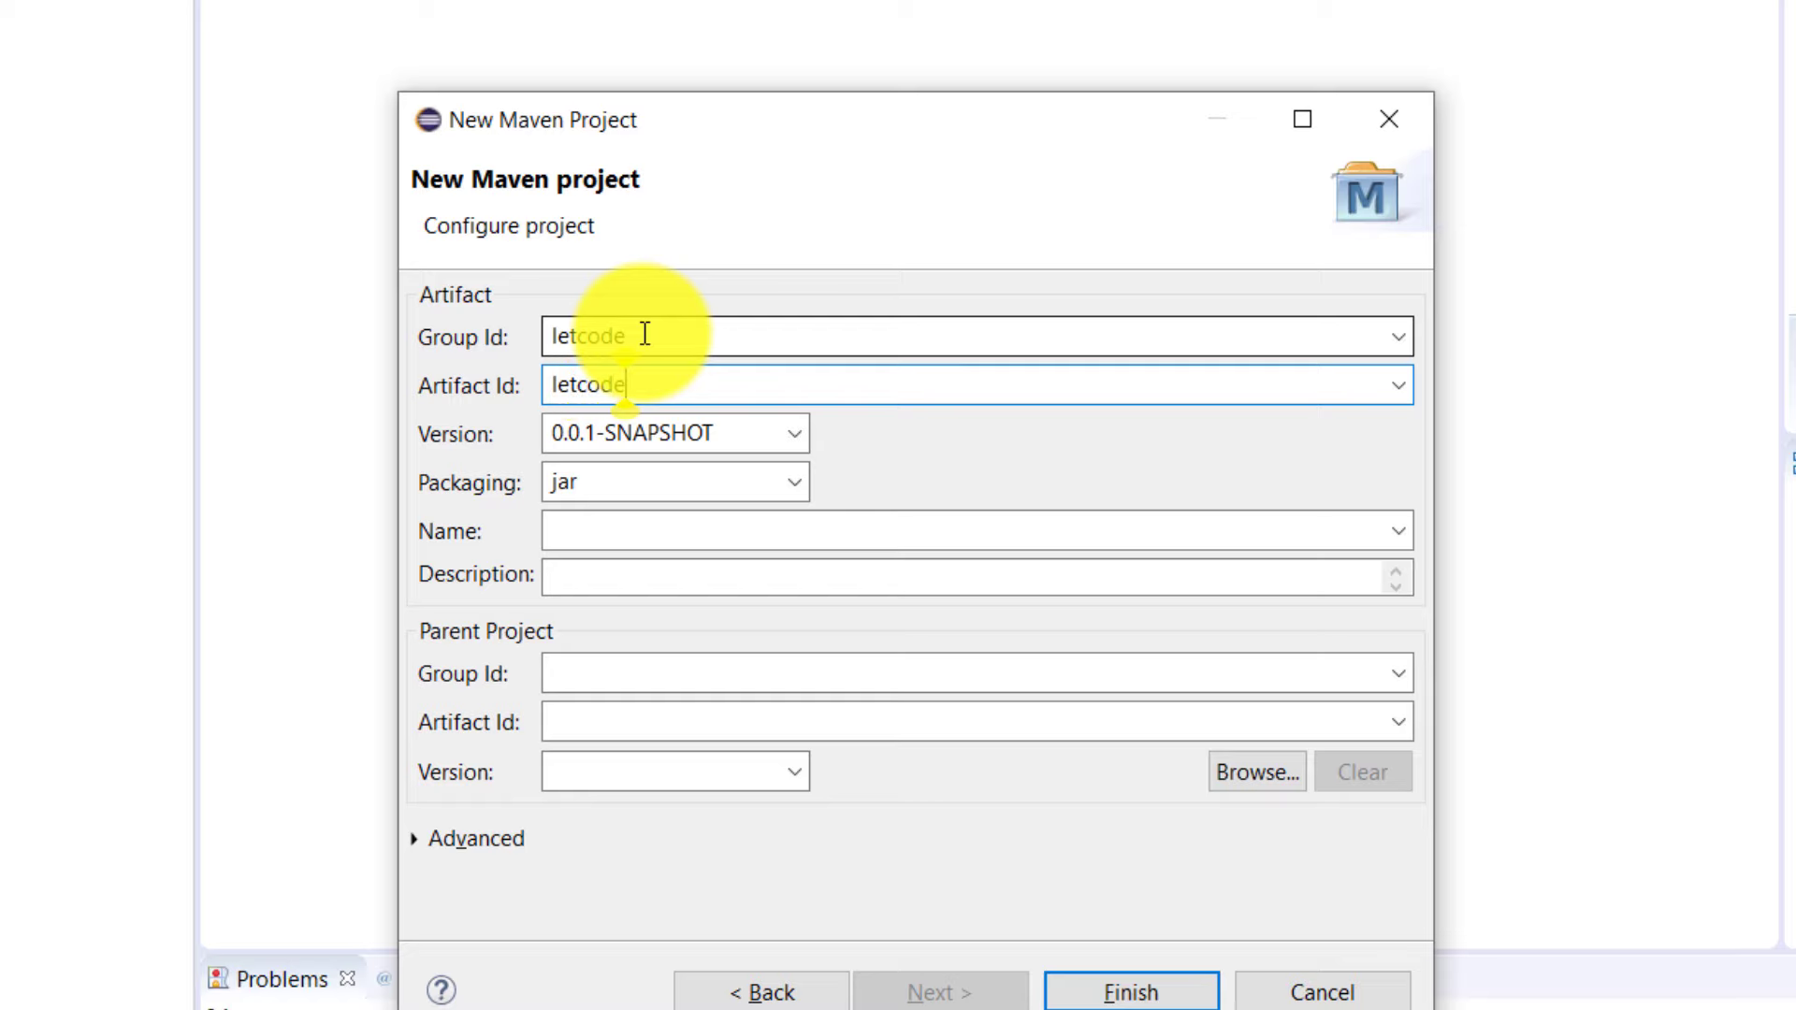
- Change the artifact's Group Id to letcode-selenium and capitalise its Artifact Id as Letcode
key(shift+Tab)
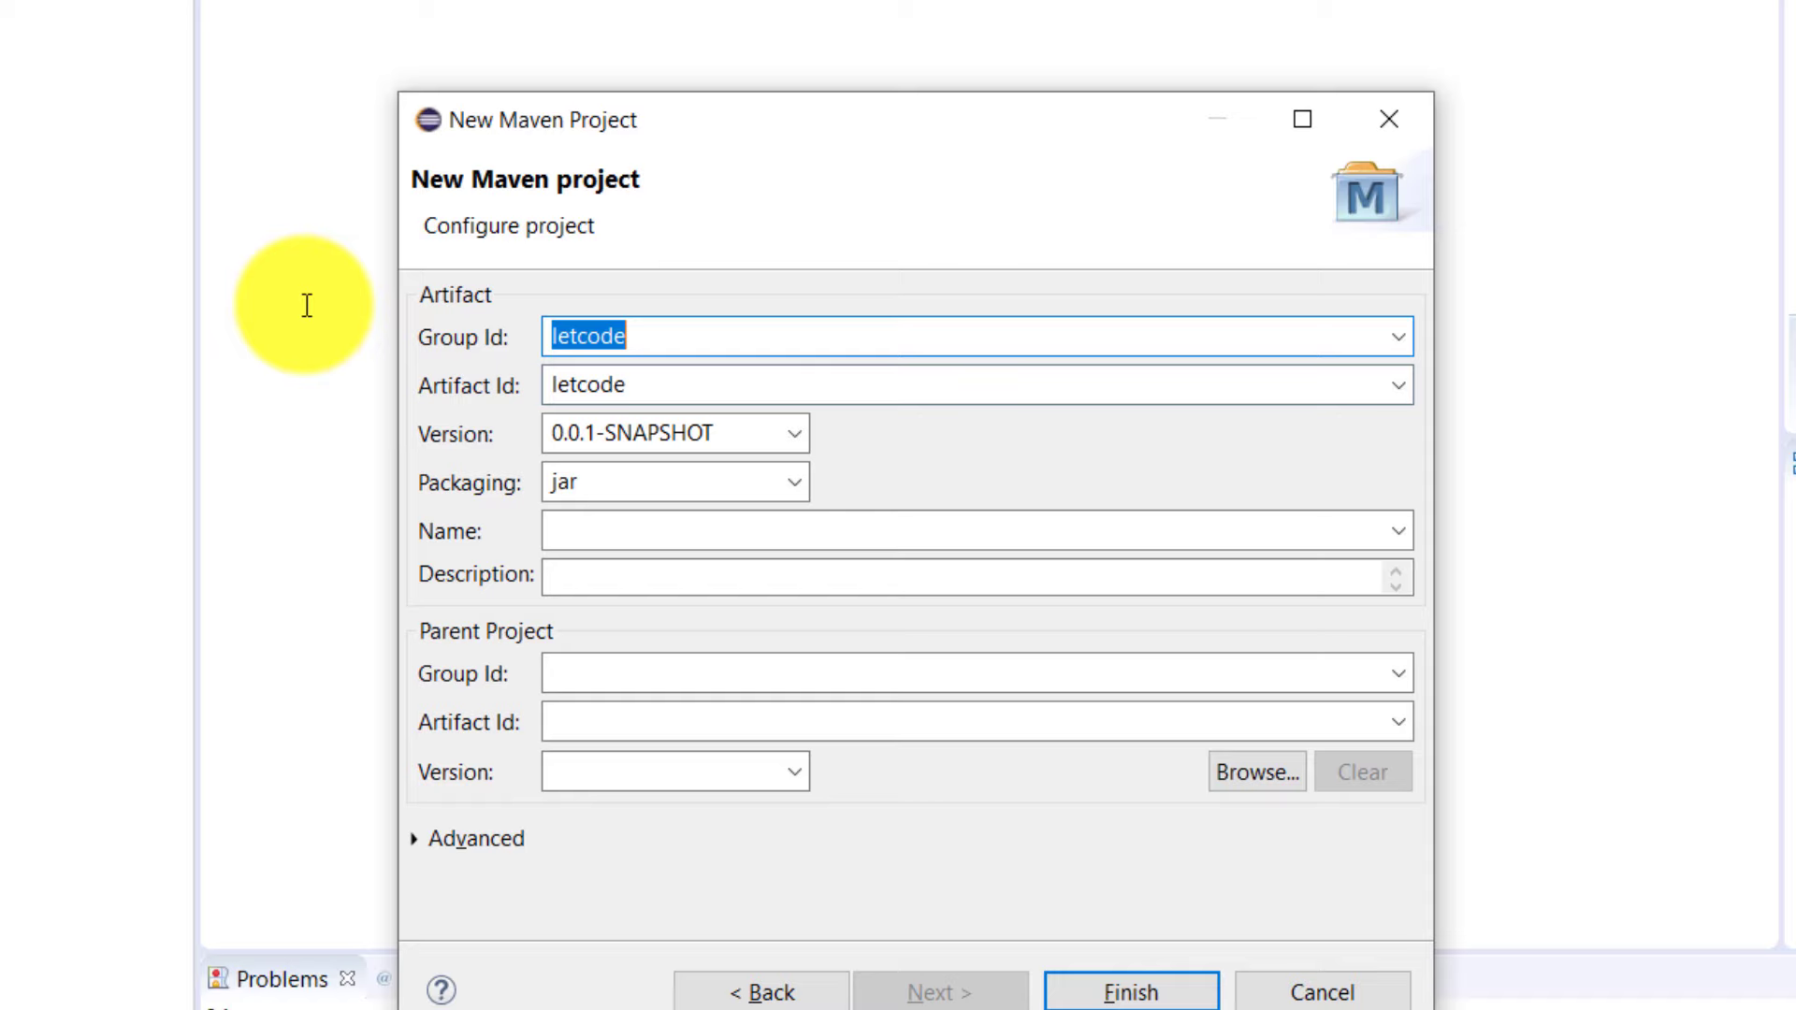
click(680, 341)
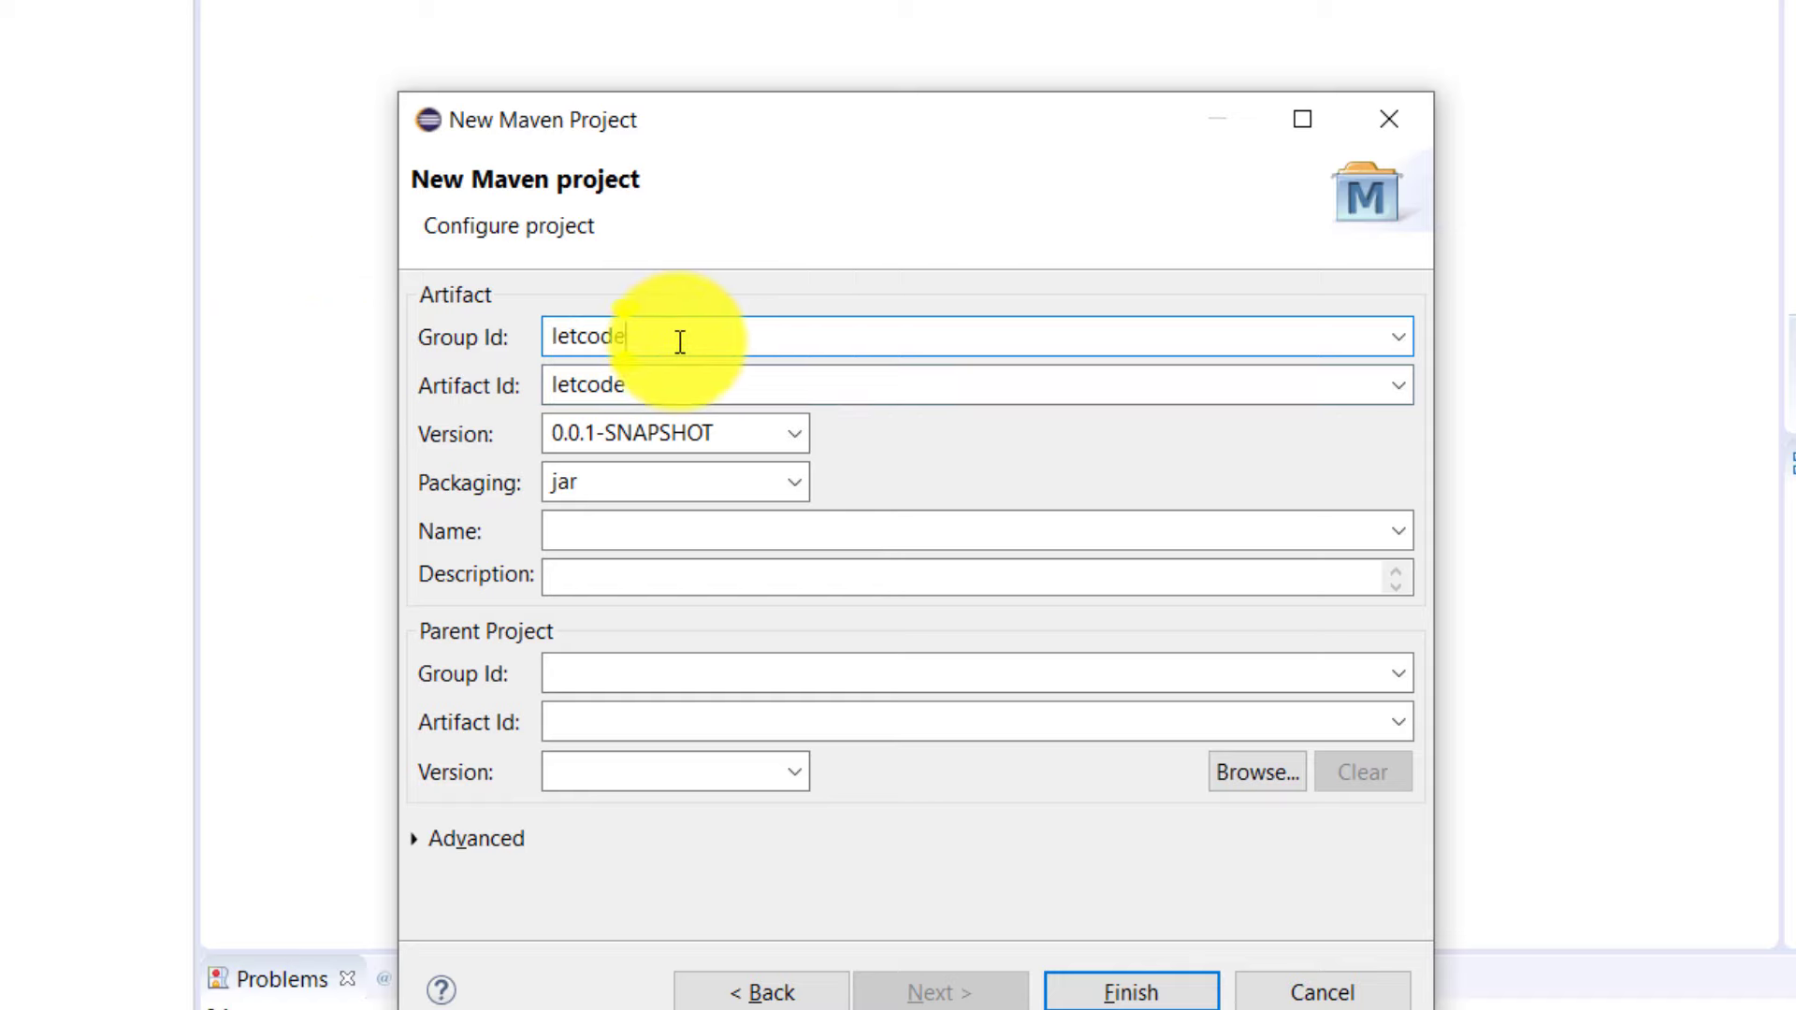
text(-selenium)
key(Tab)
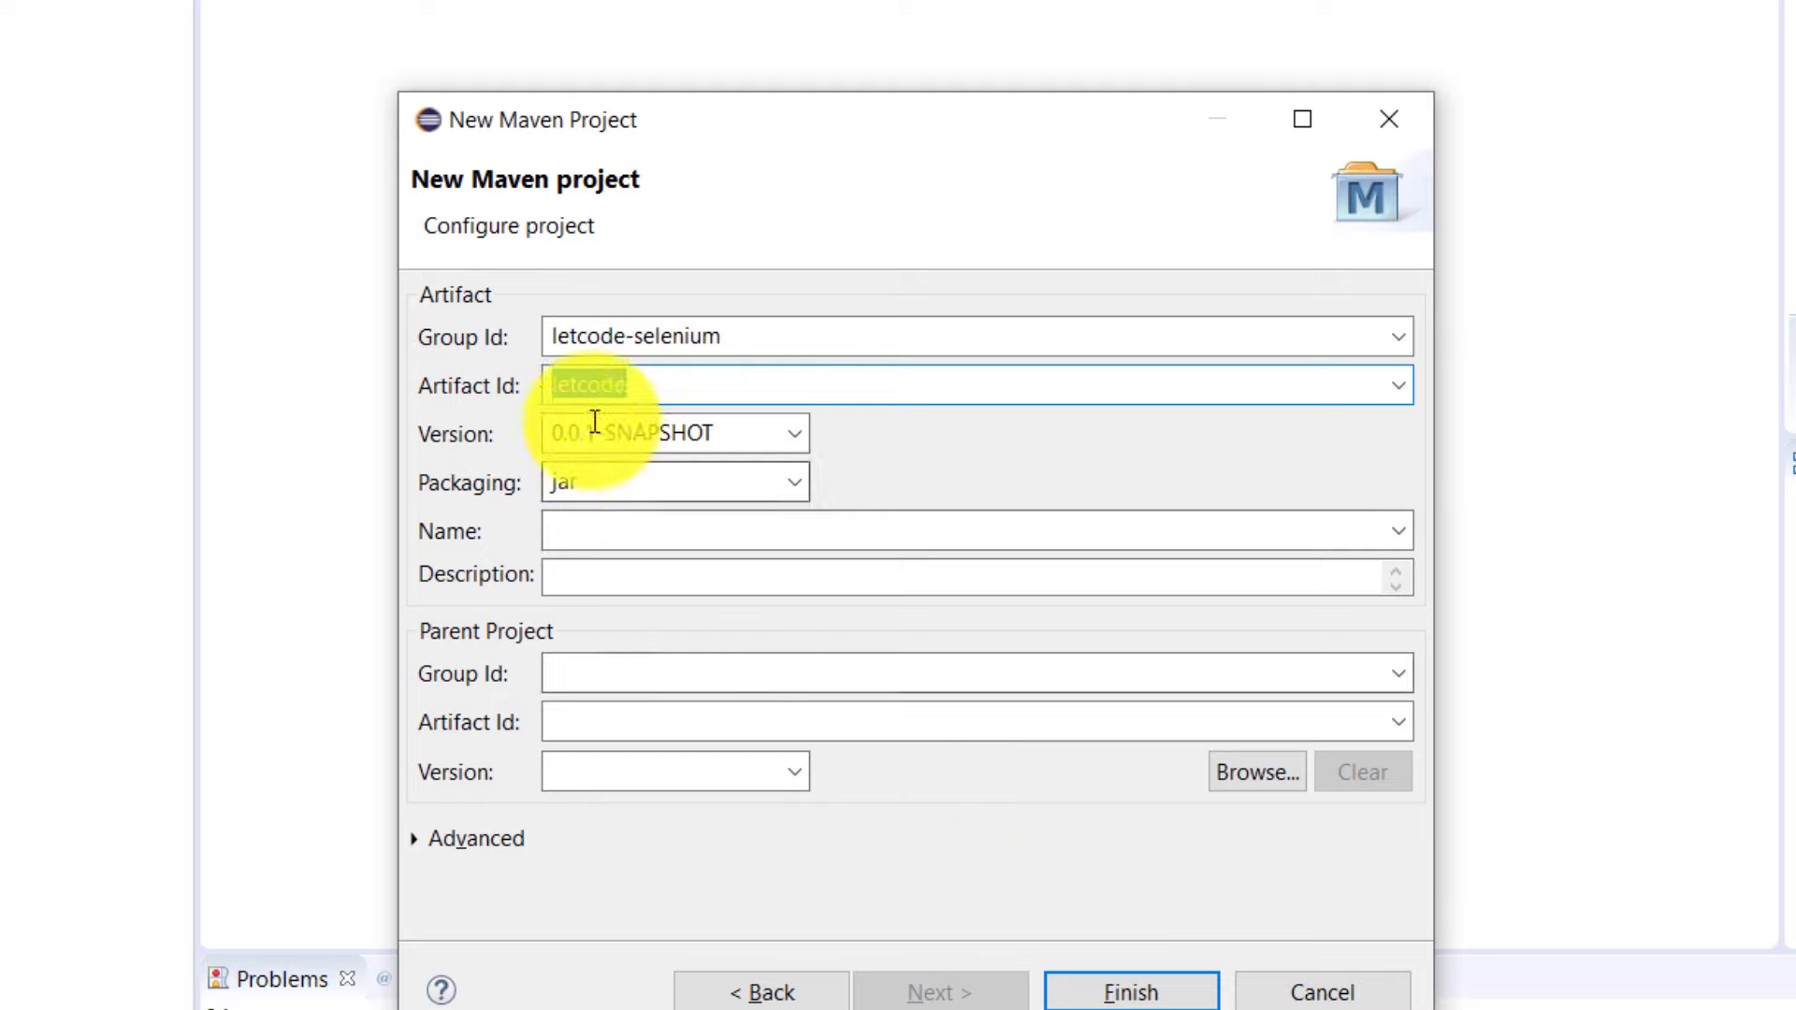
click(557, 385)
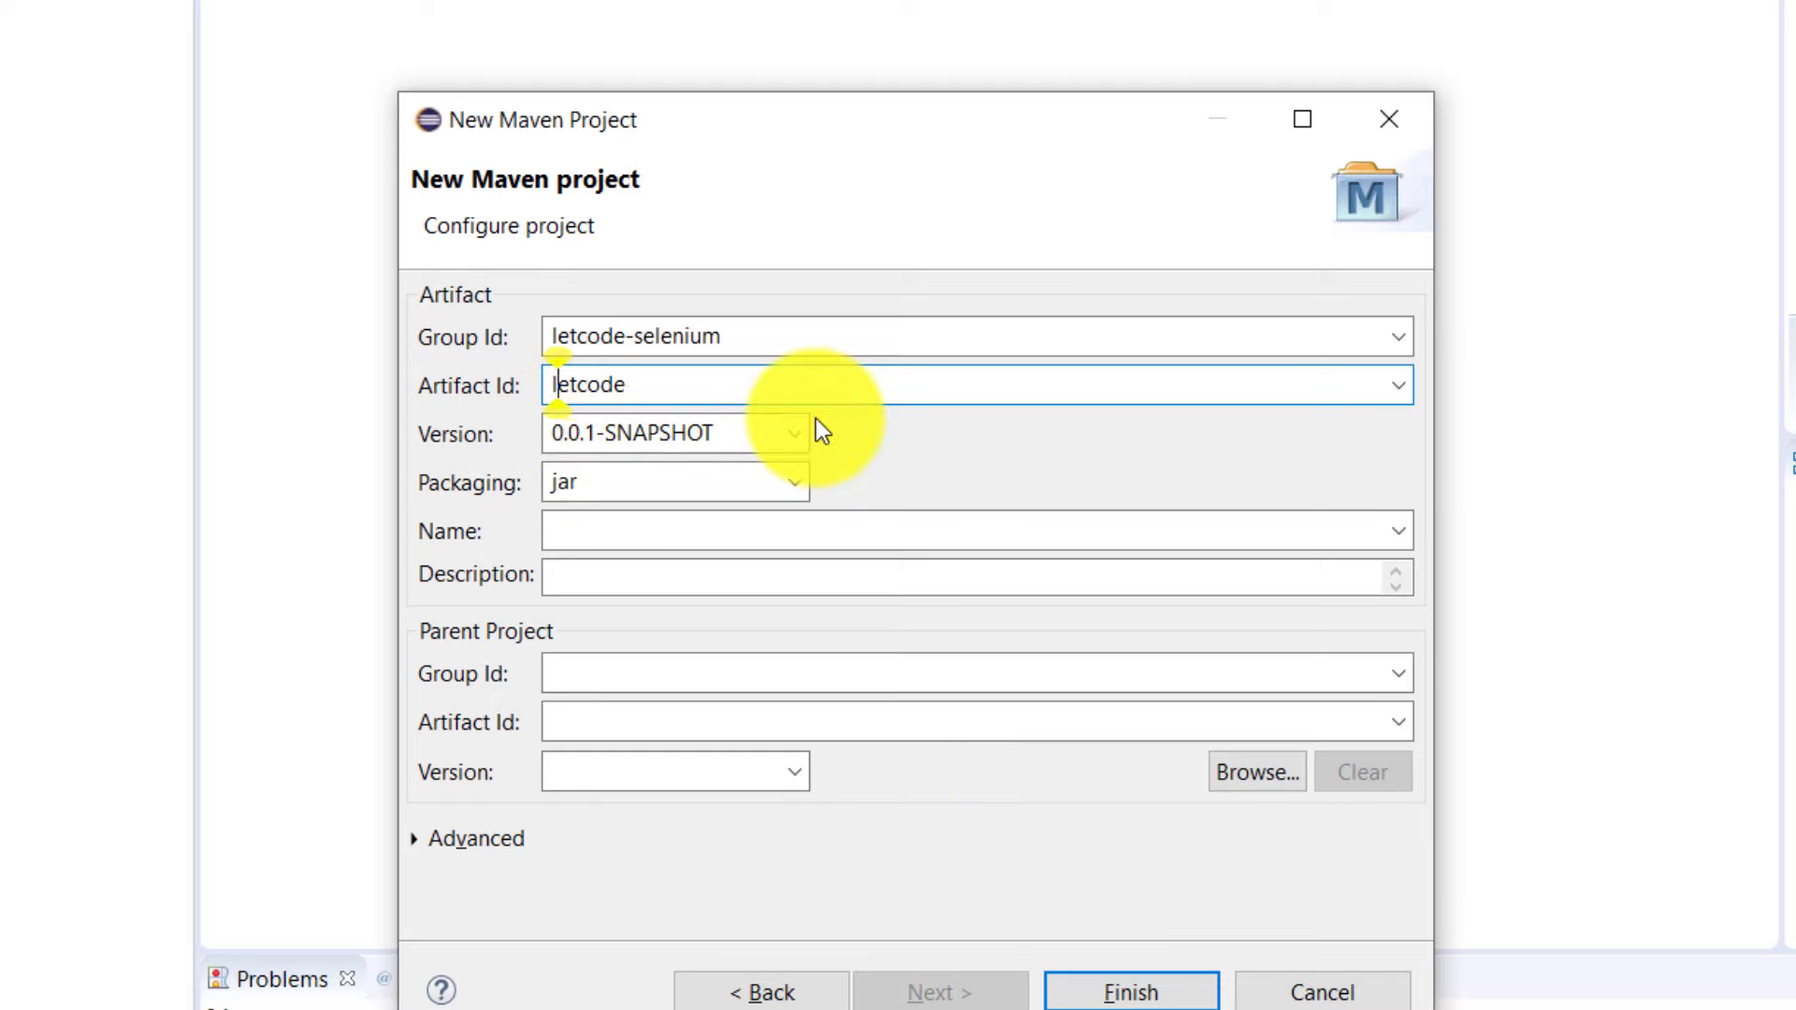
key(Delete)
text(L)
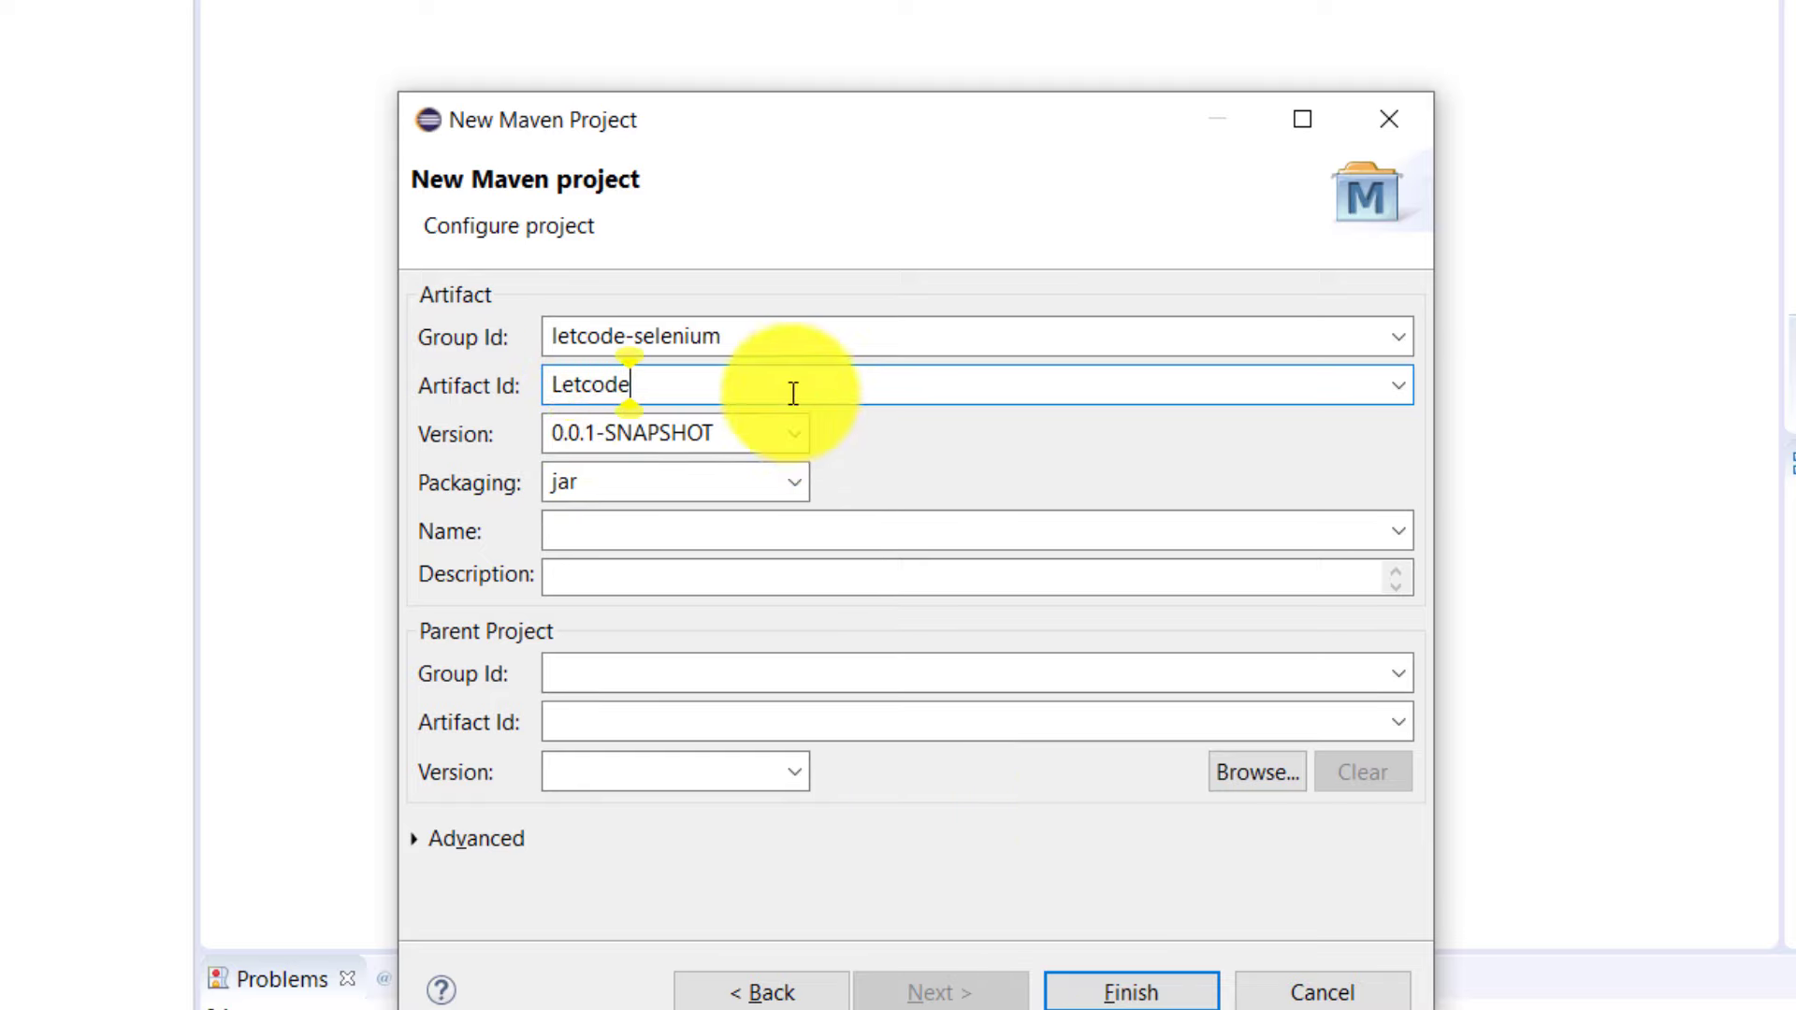
drag(776, 325, 473, 293)
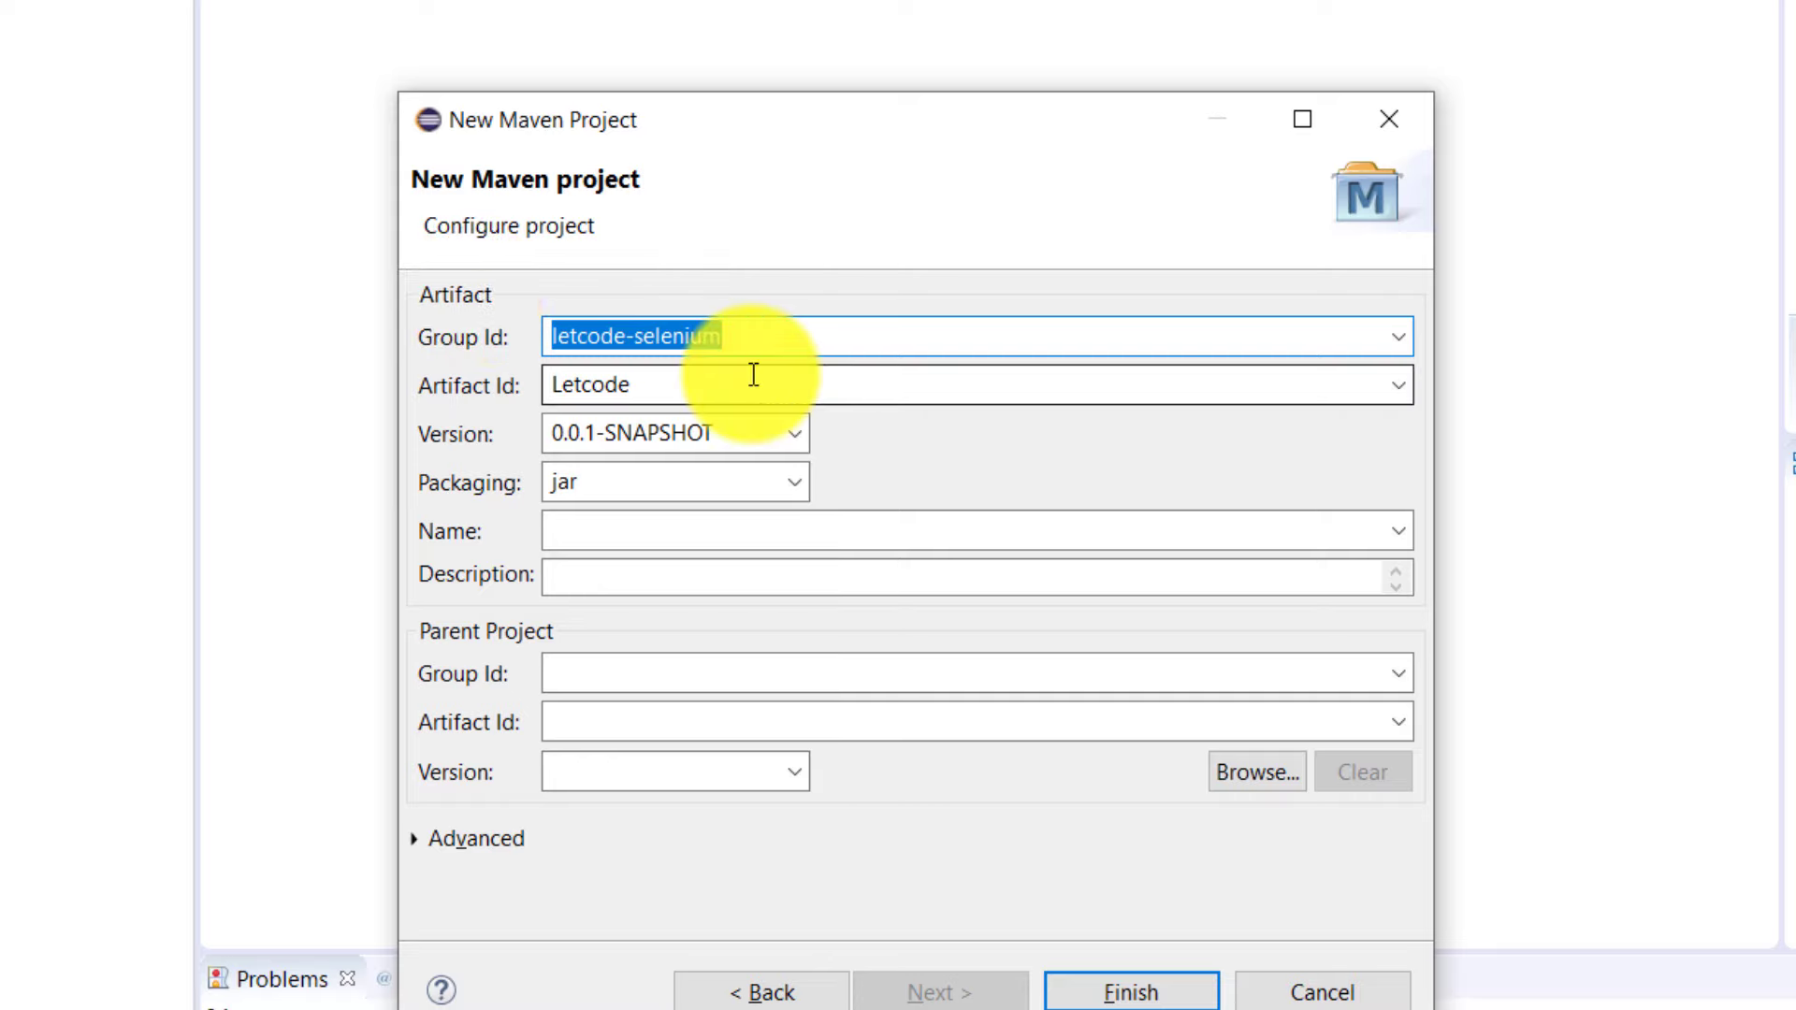
key(Tab)
key(Tab)
key(shift+Tab)
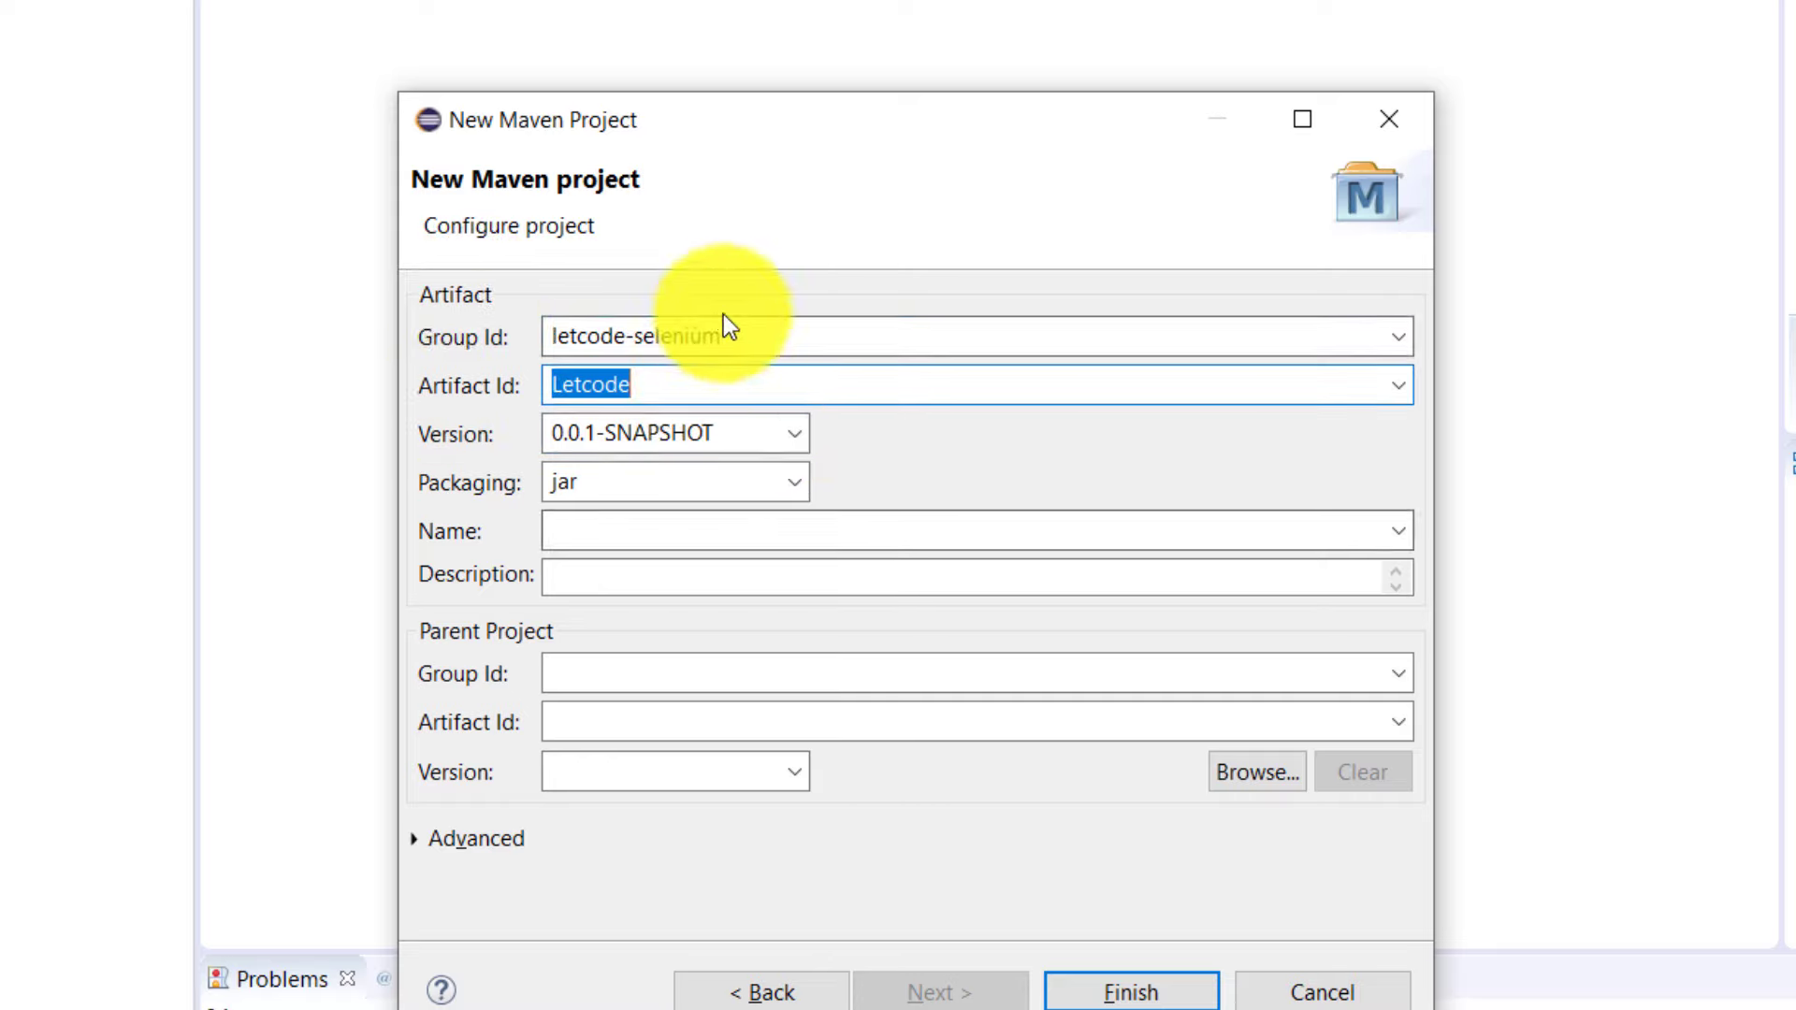
click(639, 321)
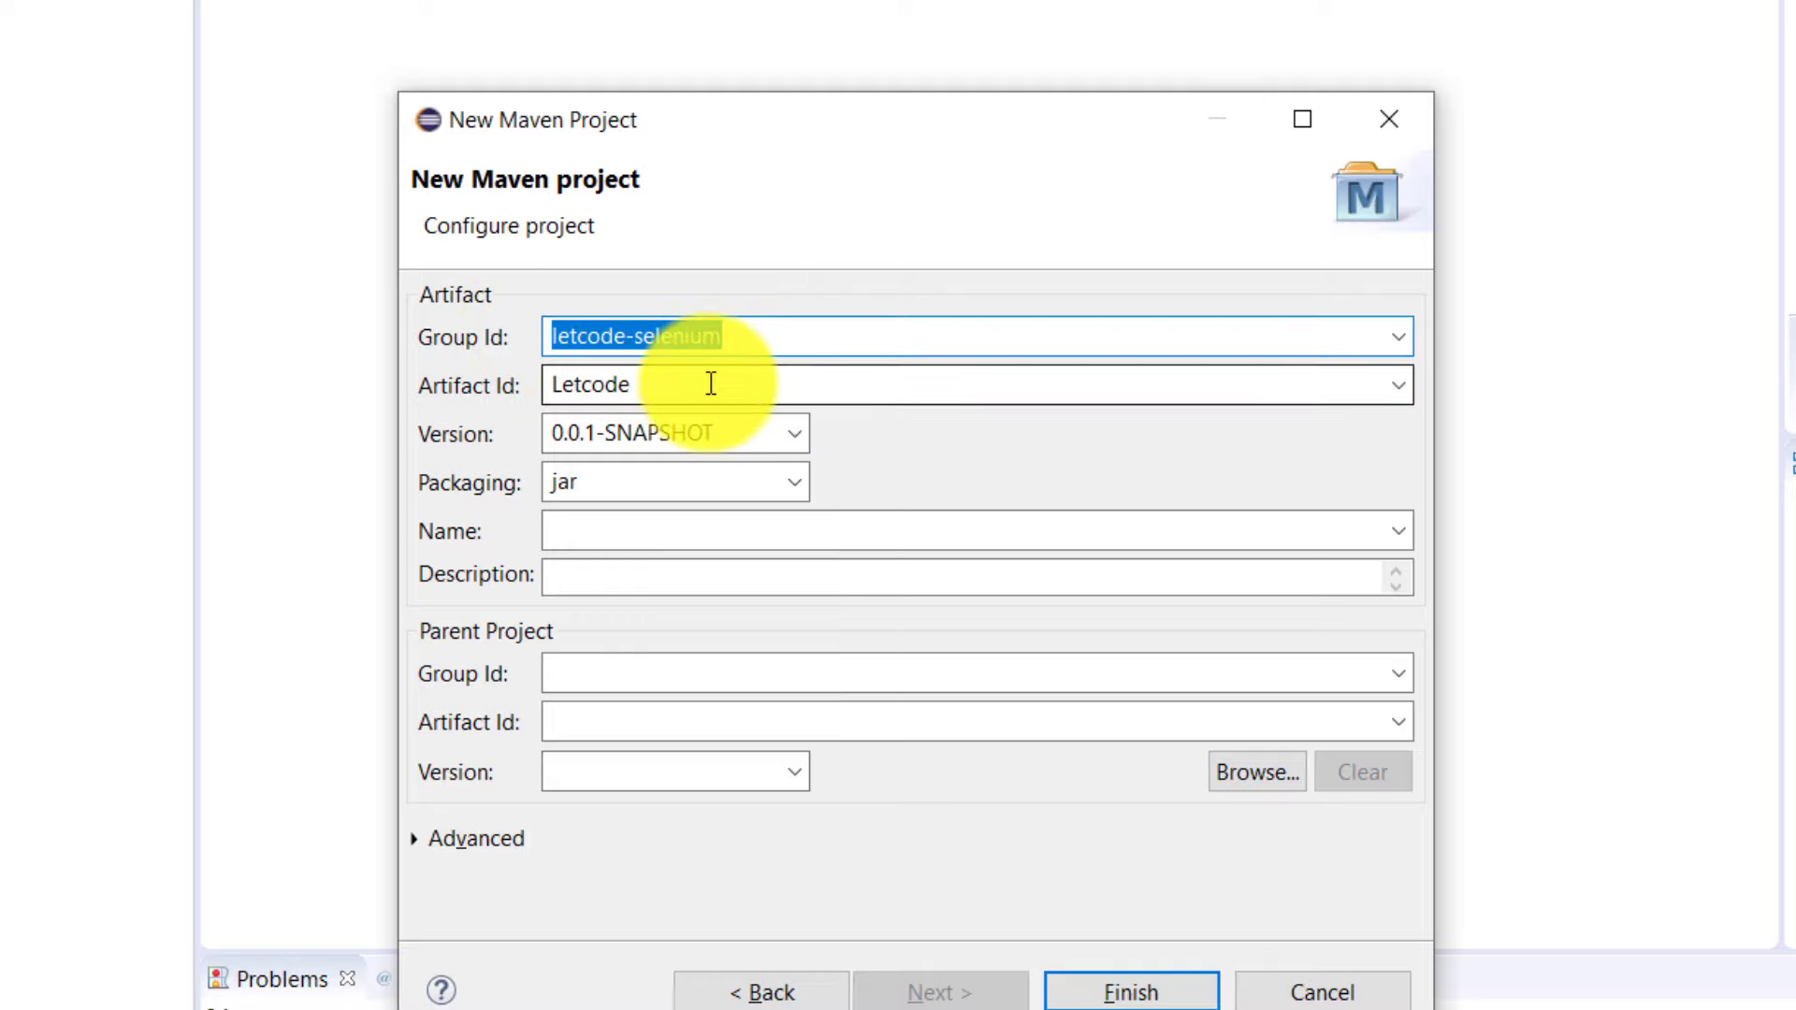
key(Tab)
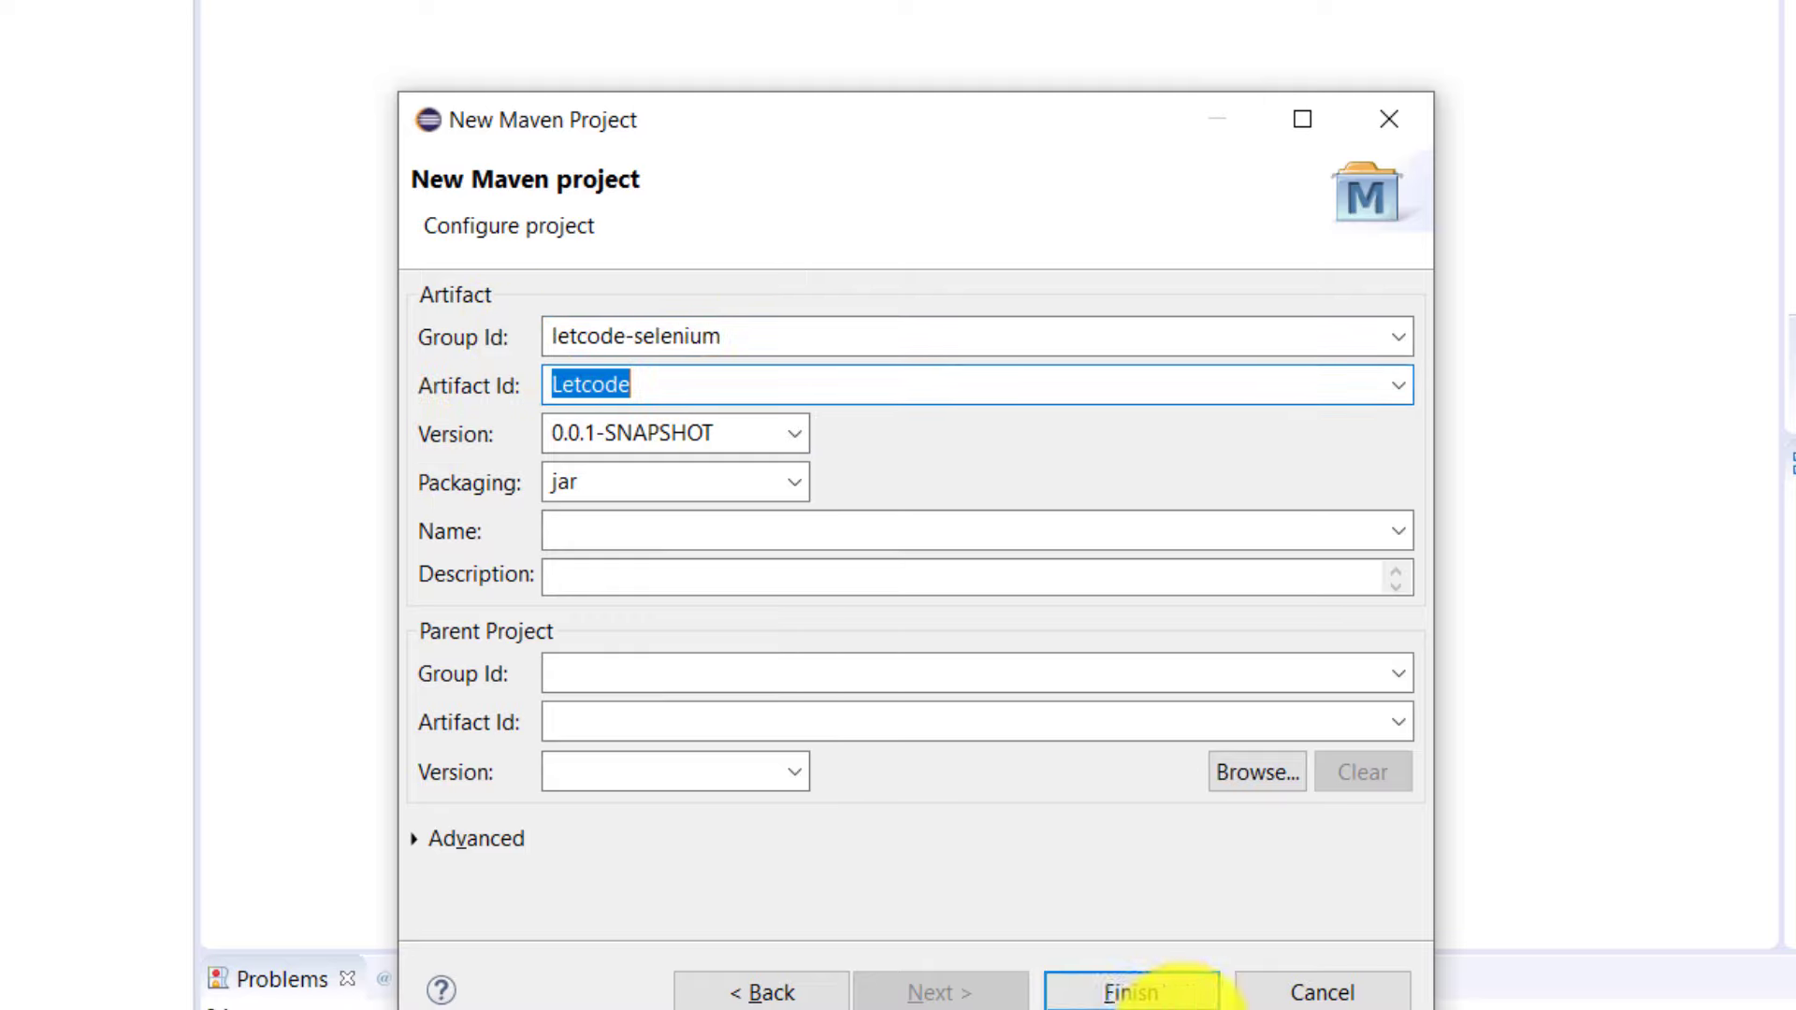
- Finish the wizard to create the Maven project and show the progress of its background operations
click(1159, 991)
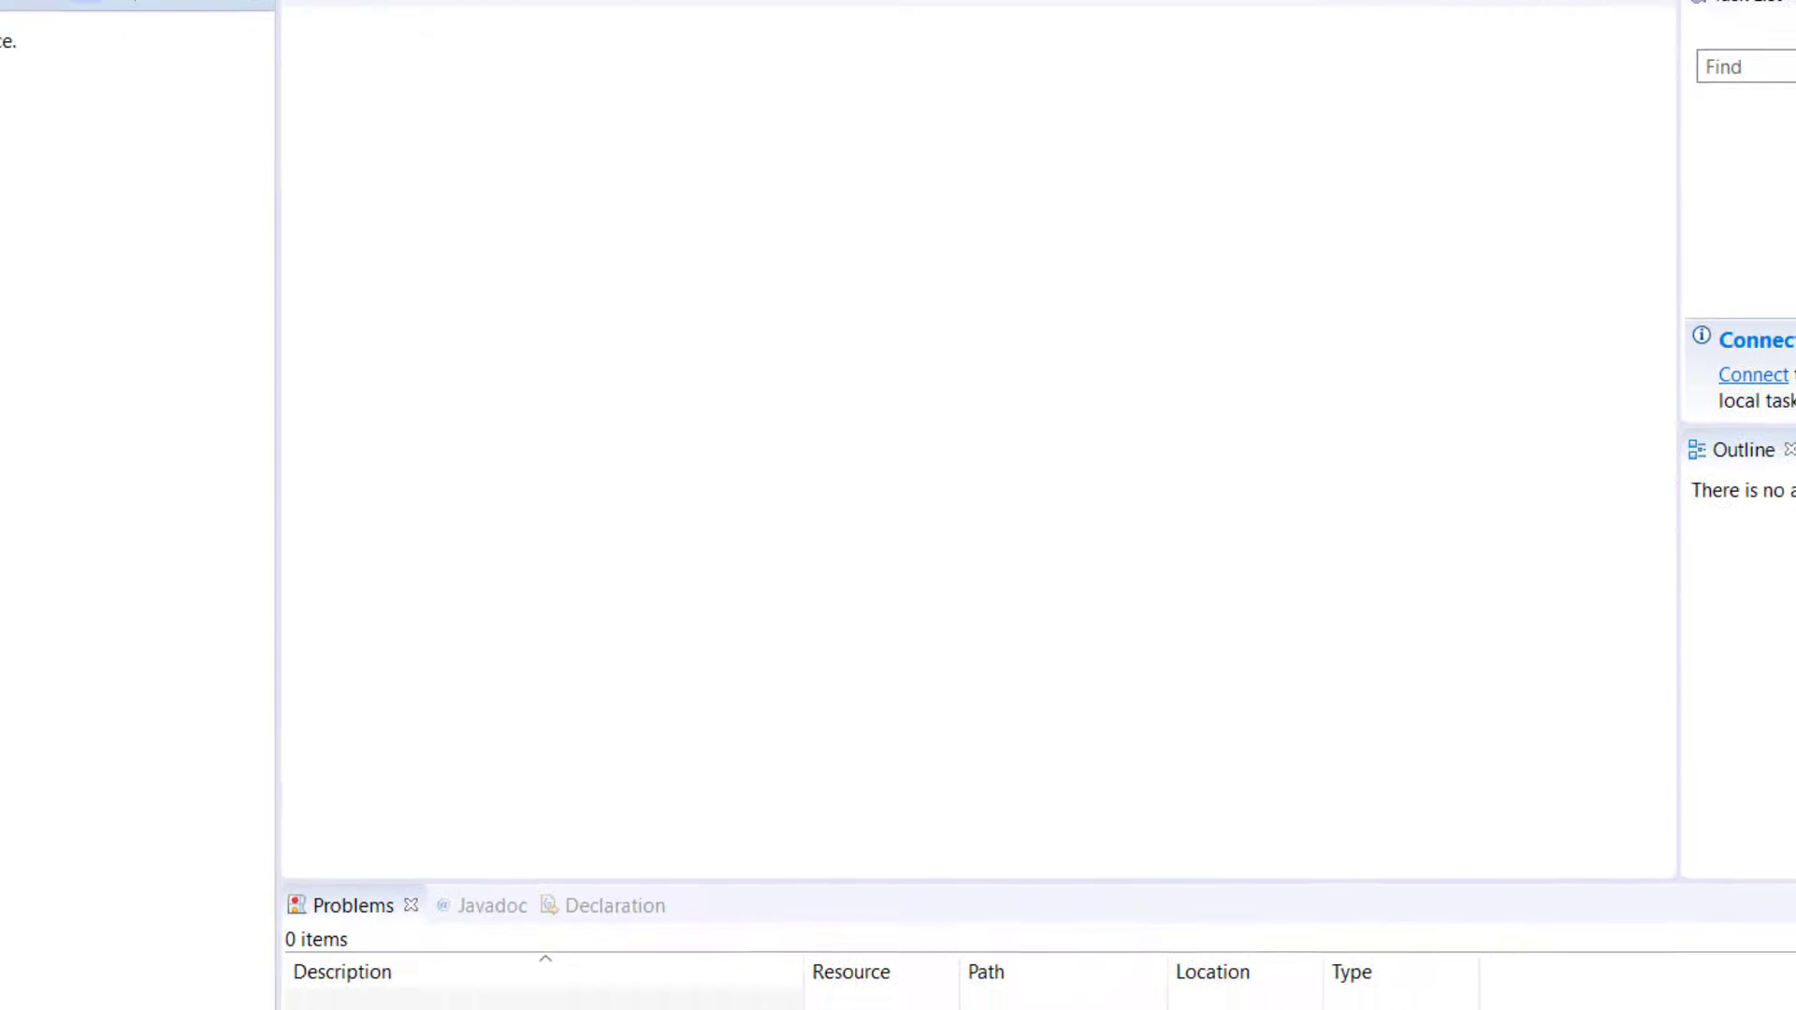
click(1520, 963)
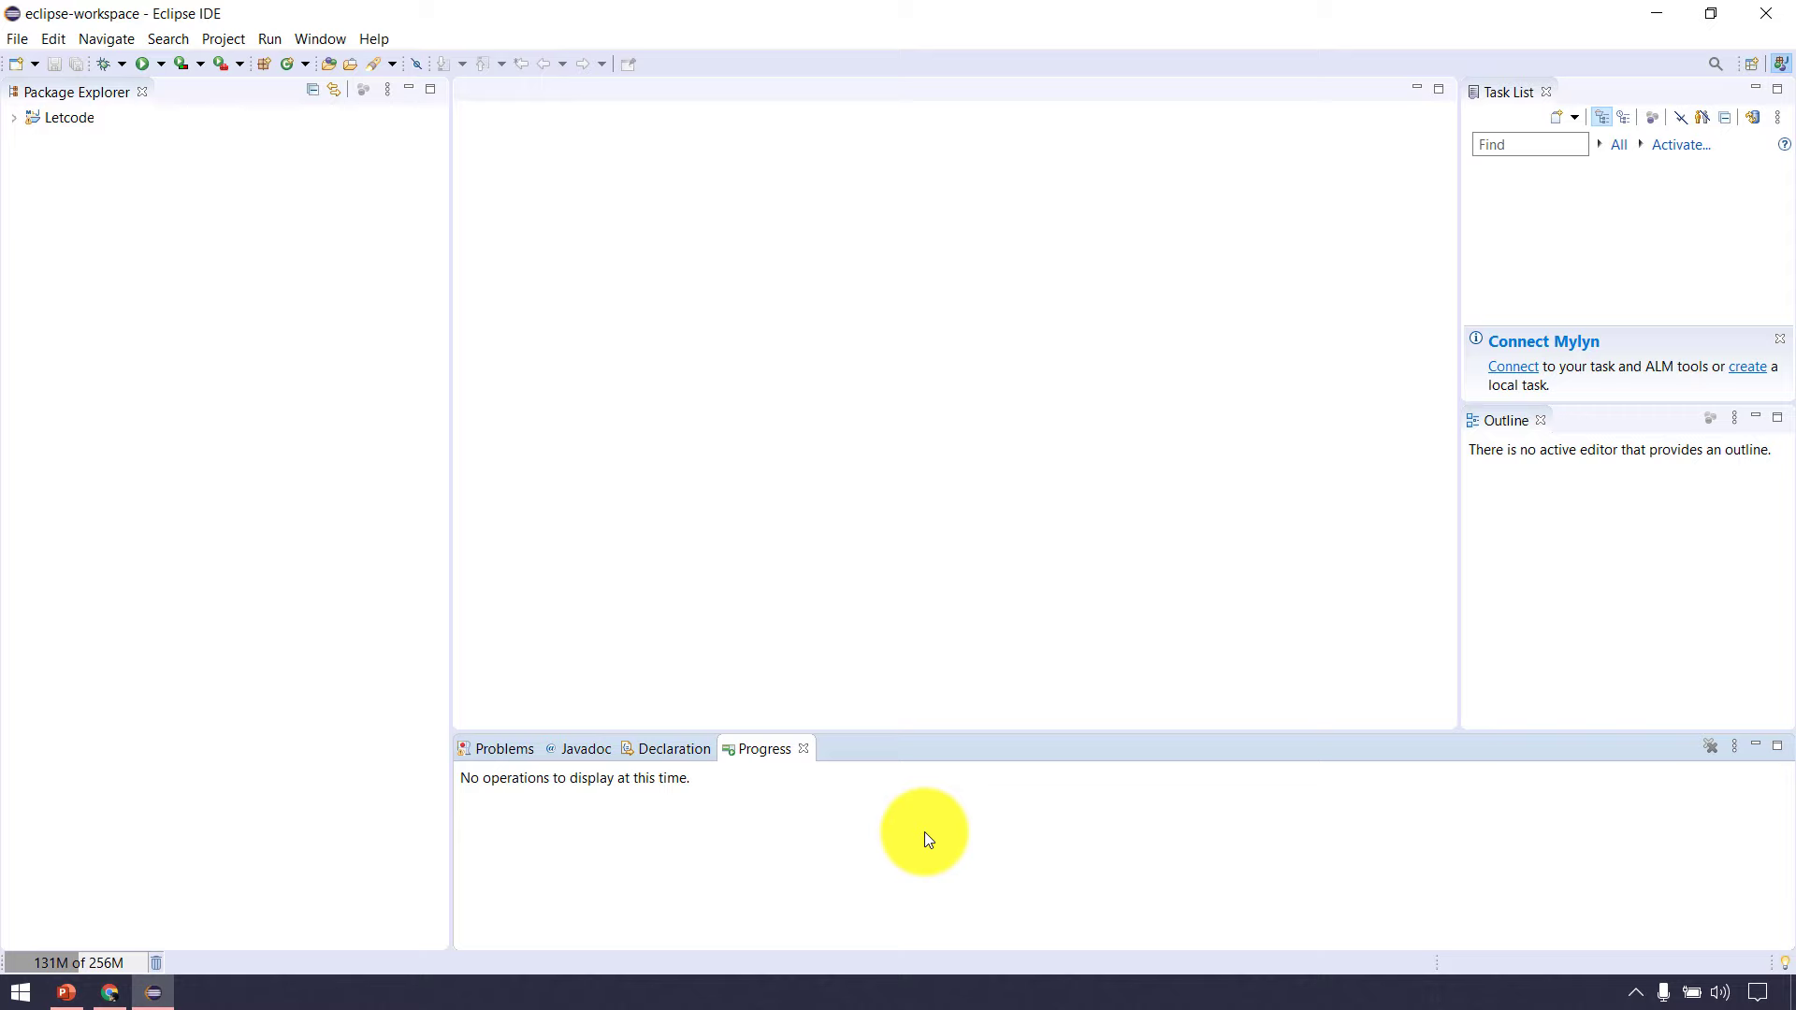
- Expand the Letcode project in the Package Explorer and open its pom.xml in the editor
click(27, 117)
click(23, 114)
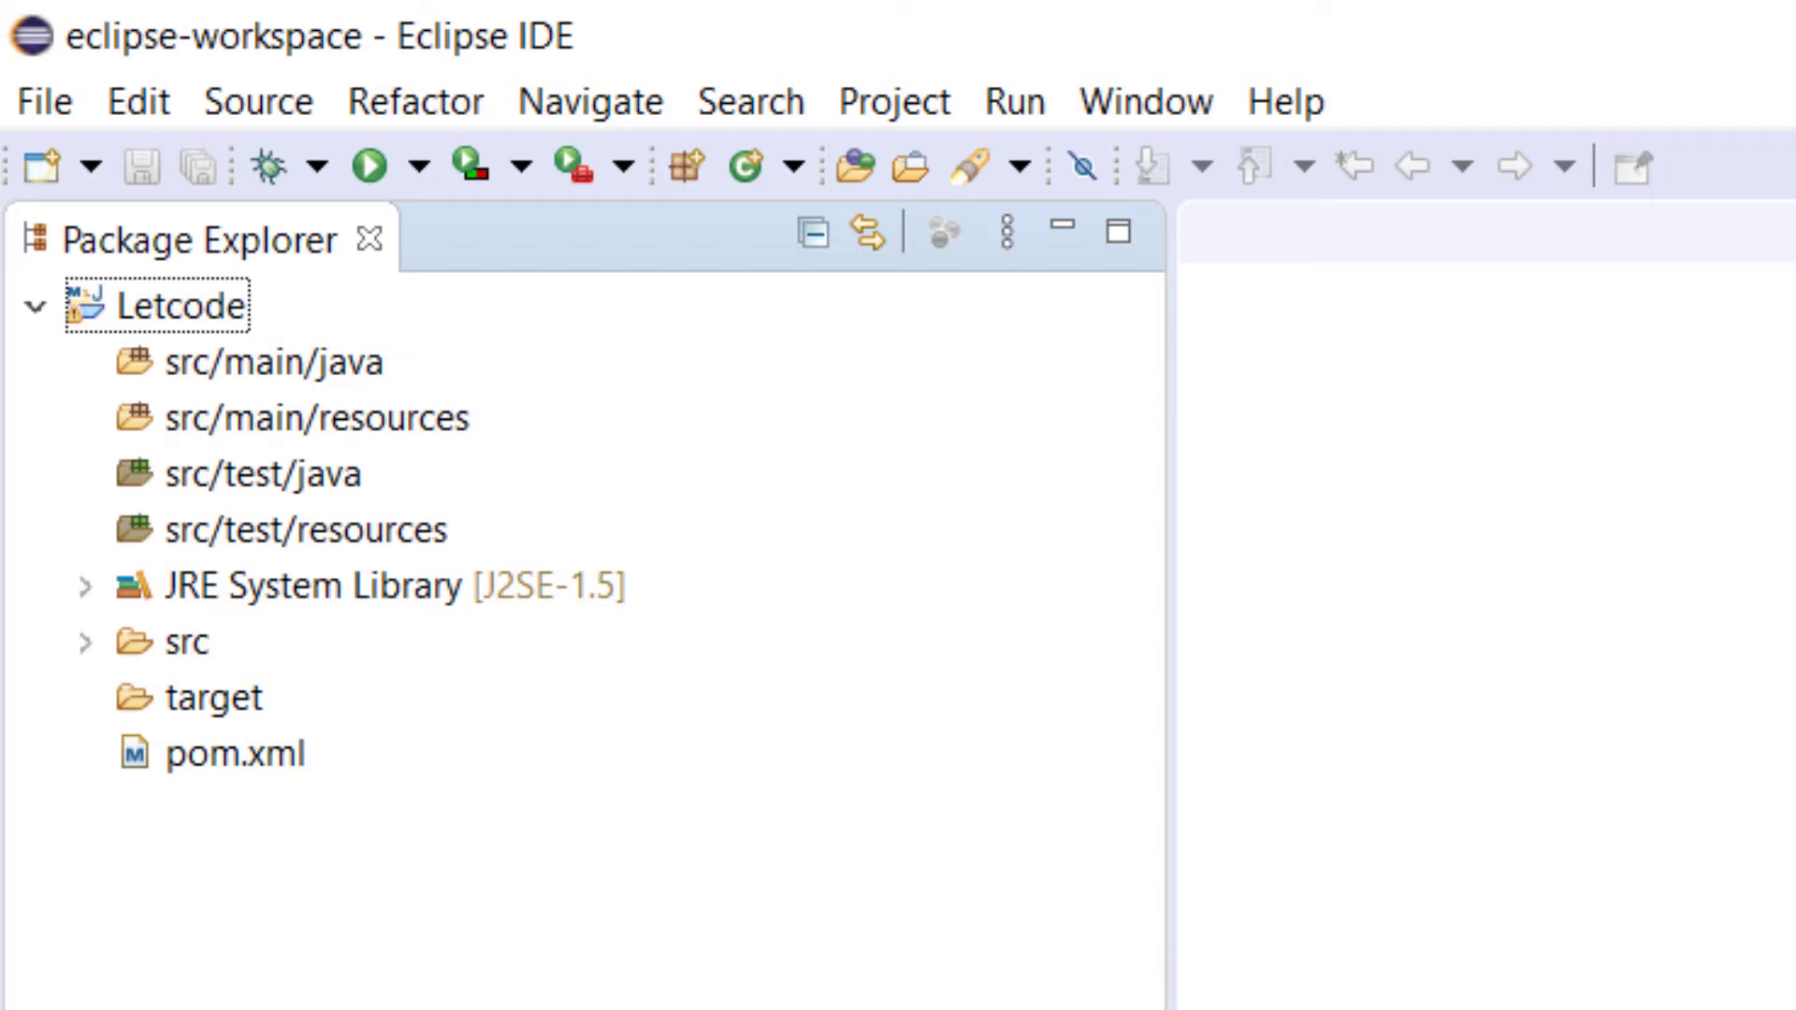
double_click(235, 753)
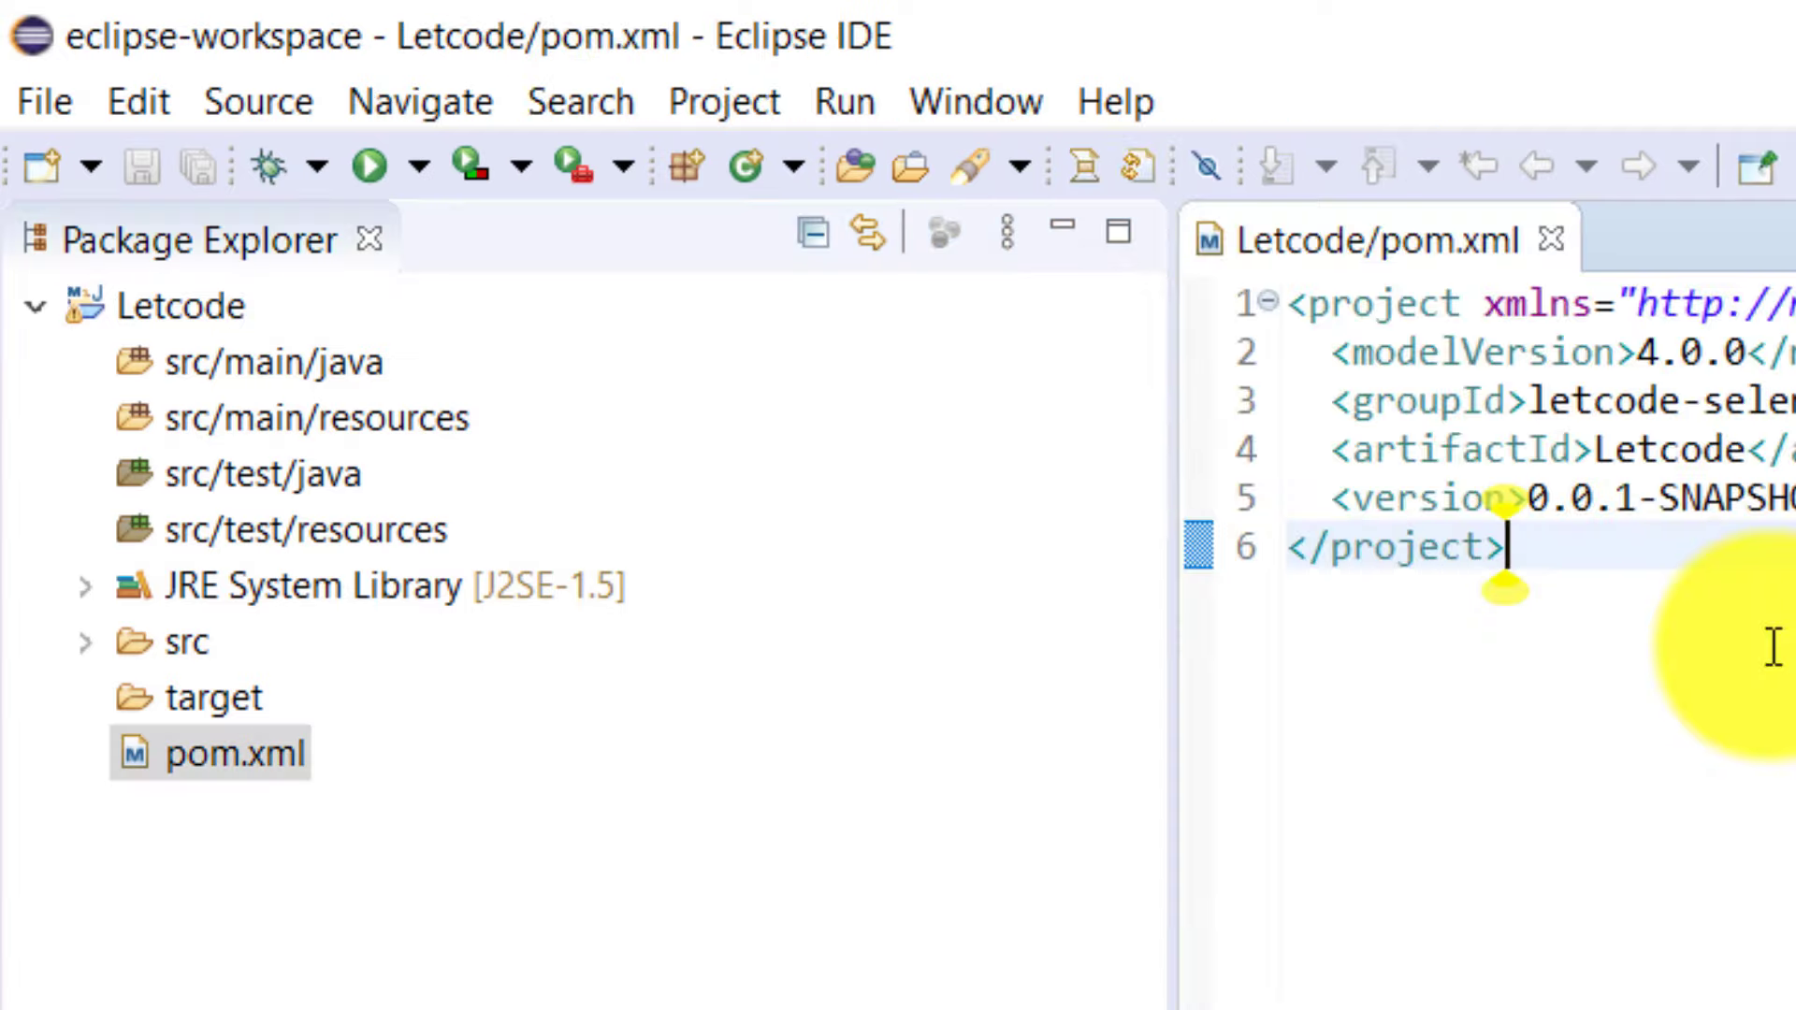